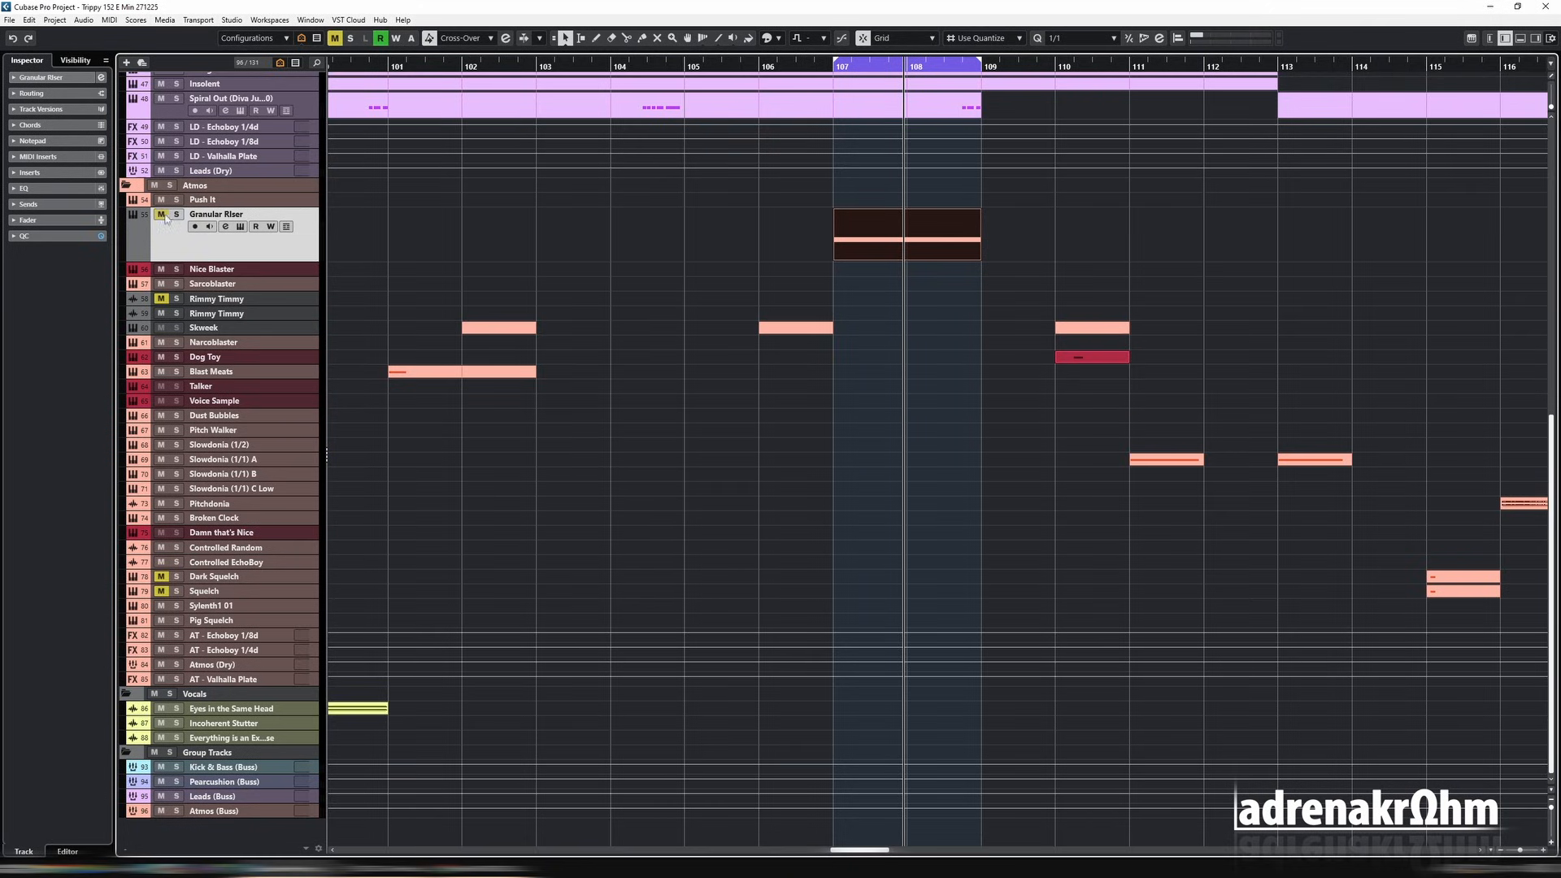
# Step: Play the arrangement from bar 107 with the Granular Riser track muted, and shorten the cycle range to end at bar 110
pyautogui.click(826, 65)
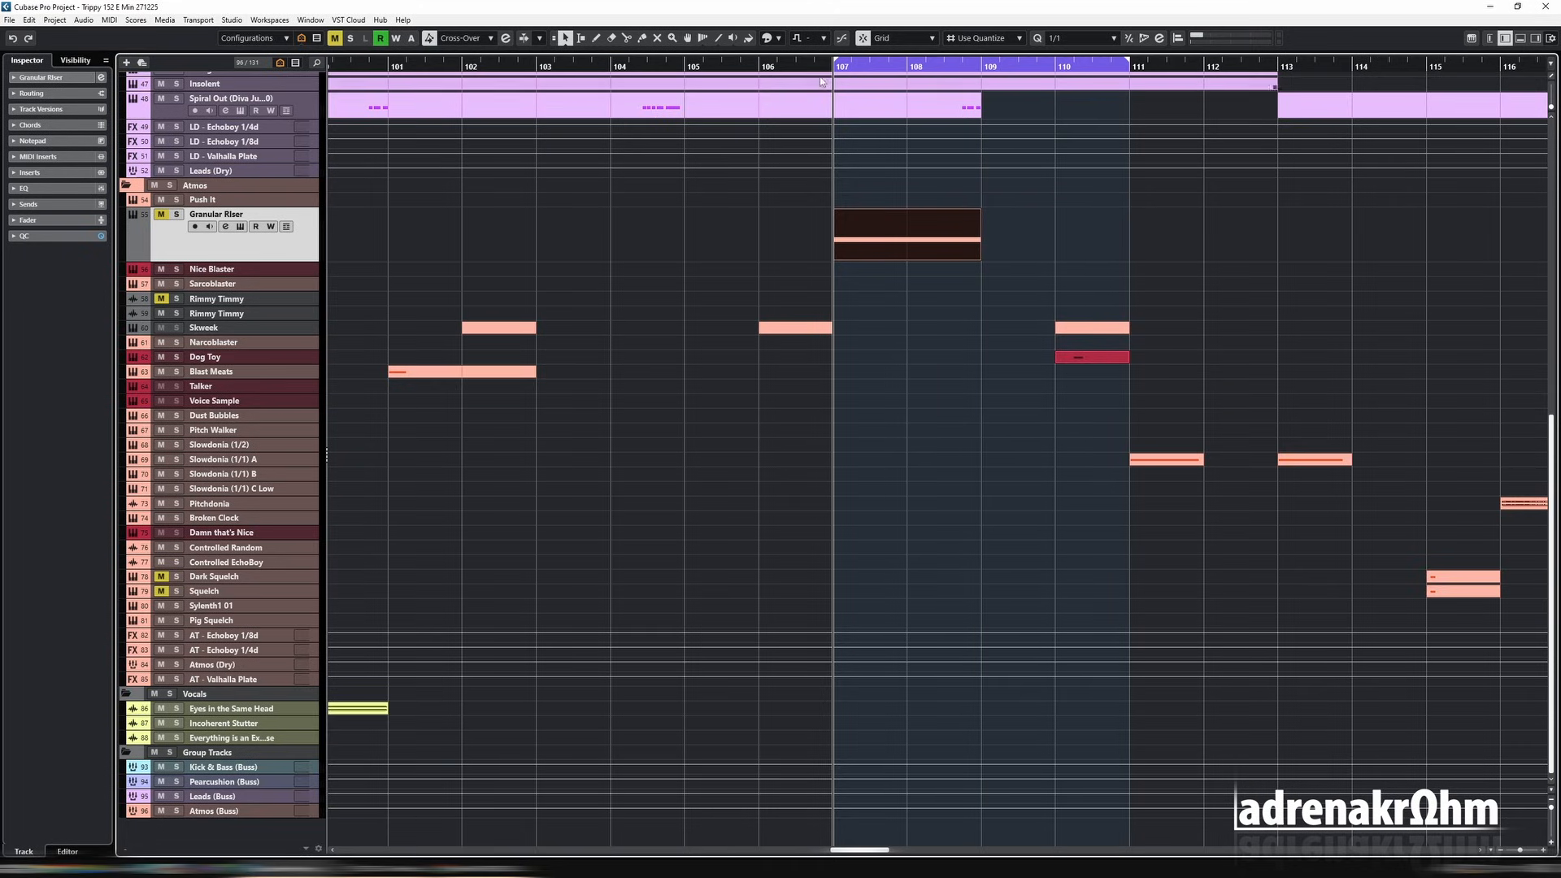
pyautogui.press('space')
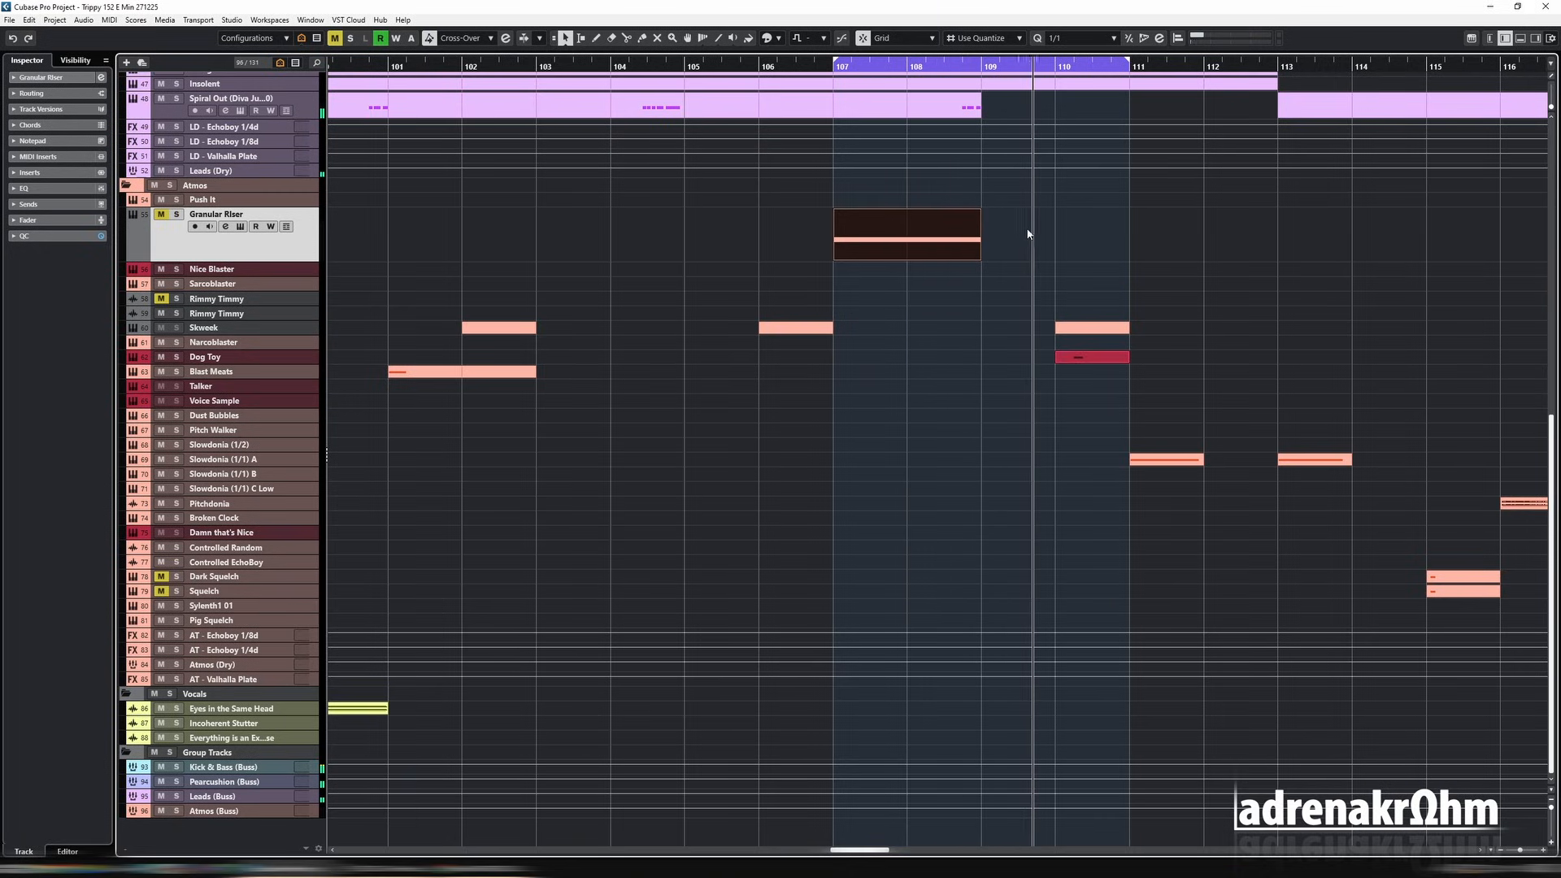
pyautogui.press('space')
pyautogui.moveTo(1128, 62); pyautogui.dragTo(1056, 63)
pyautogui.press('KP_1')
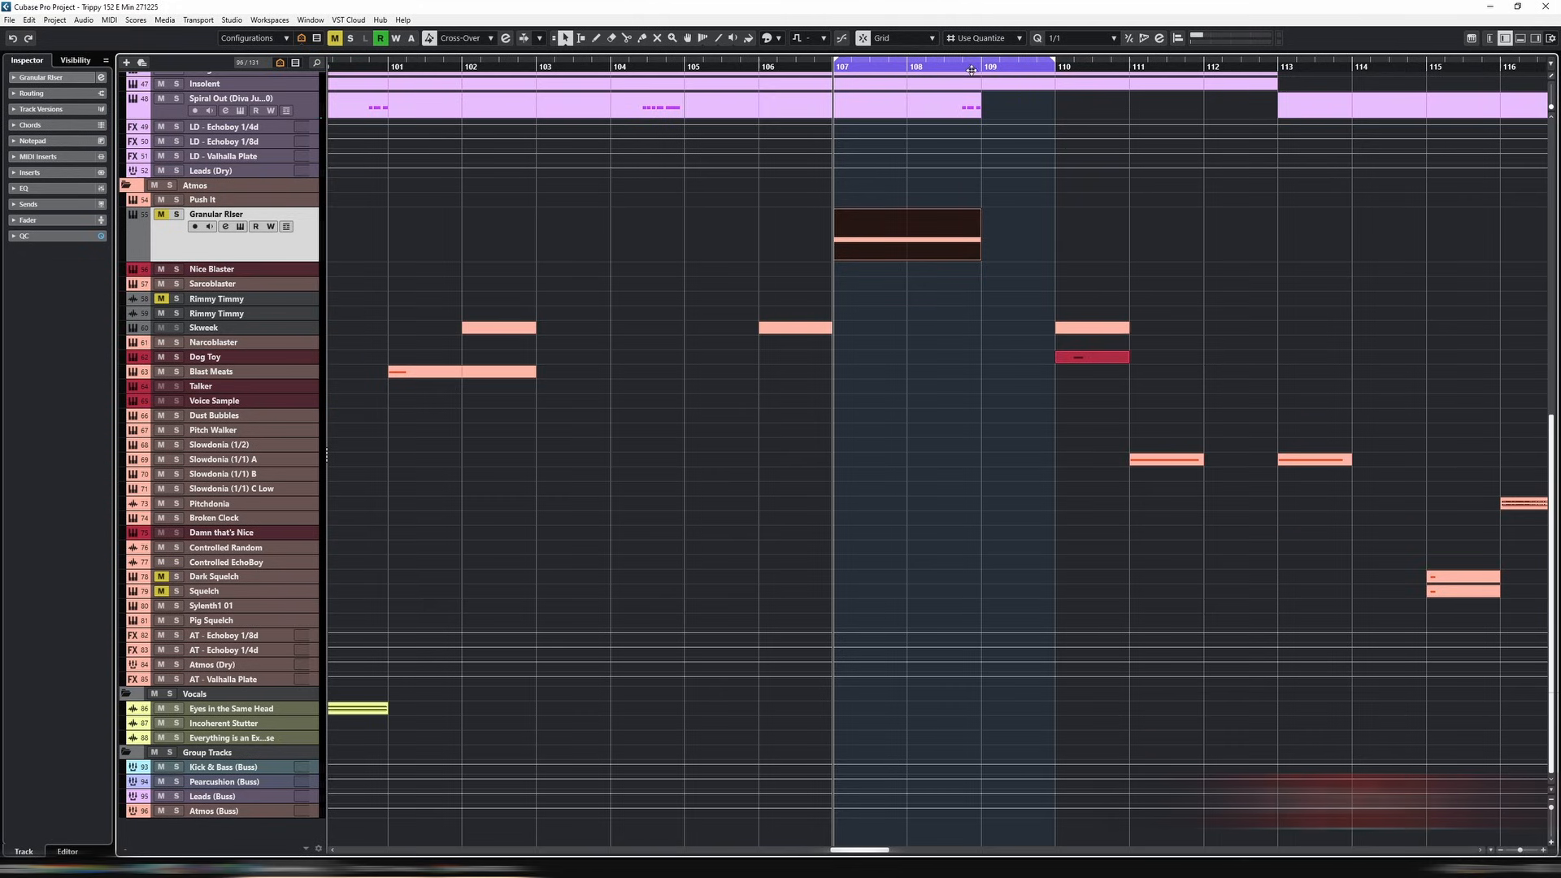
# Step: Play the Granular Riser part and lower the fader in that track's channel settings
pyautogui.click(928, 254)
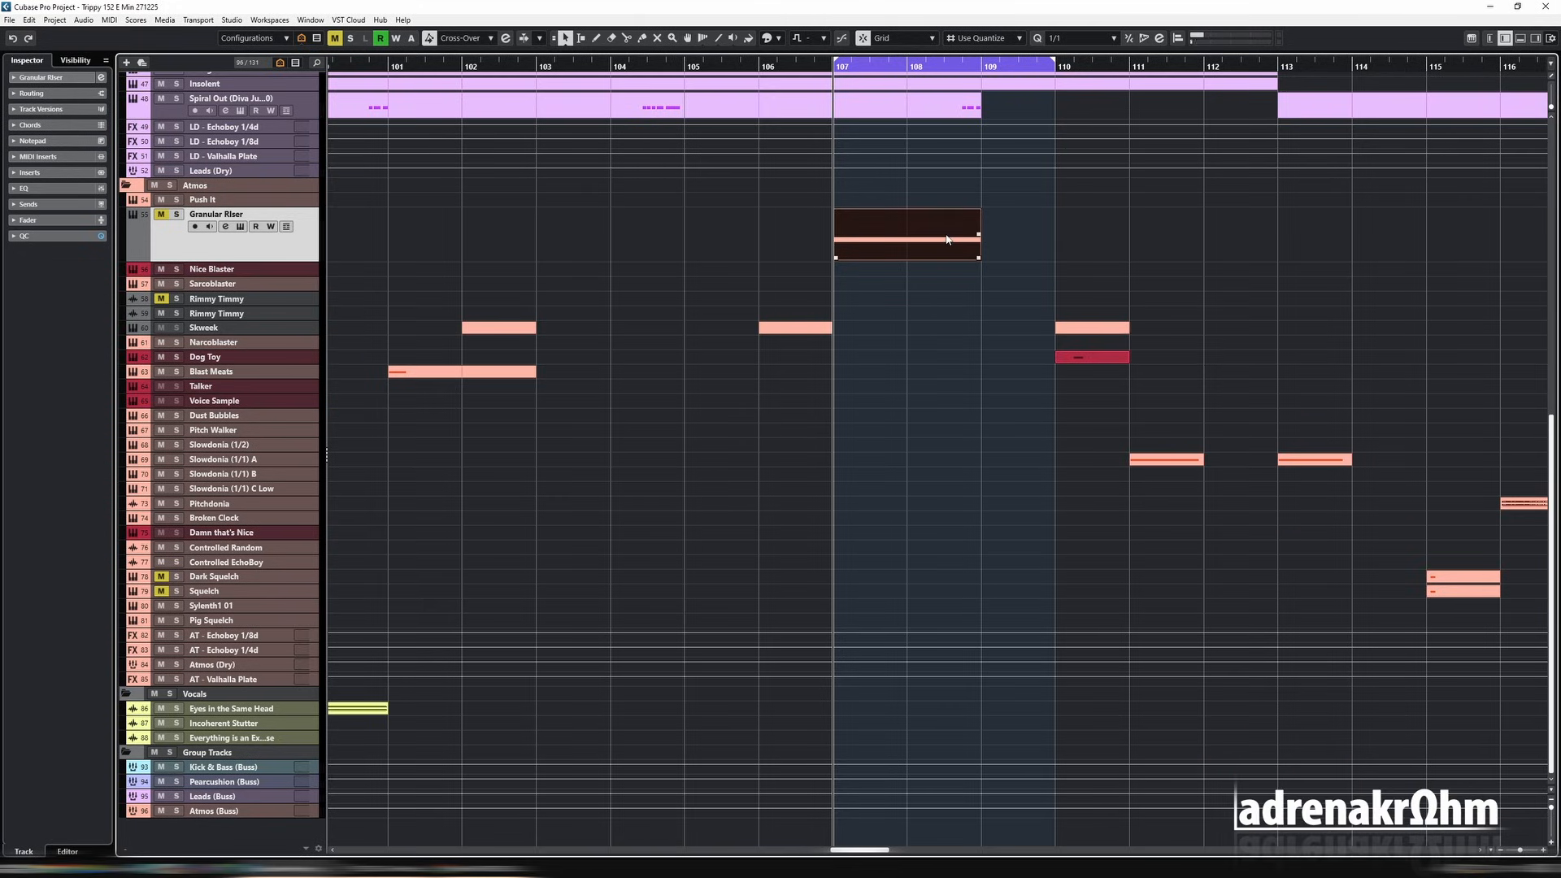
pyautogui.press('space')
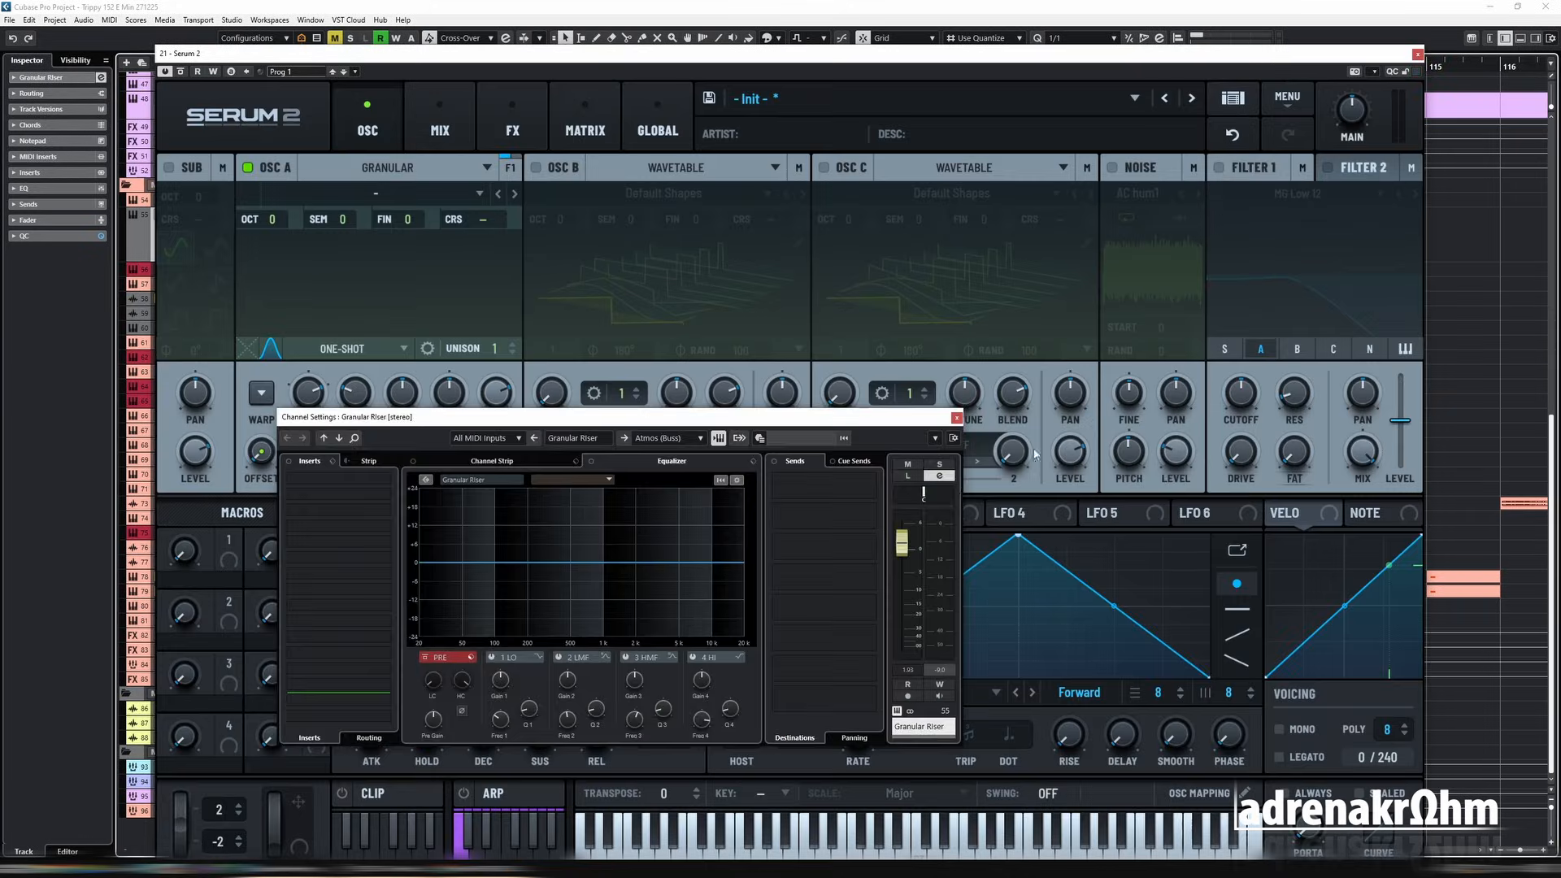
pyautogui.moveTo(908, 552); pyautogui.dragTo(903, 584)
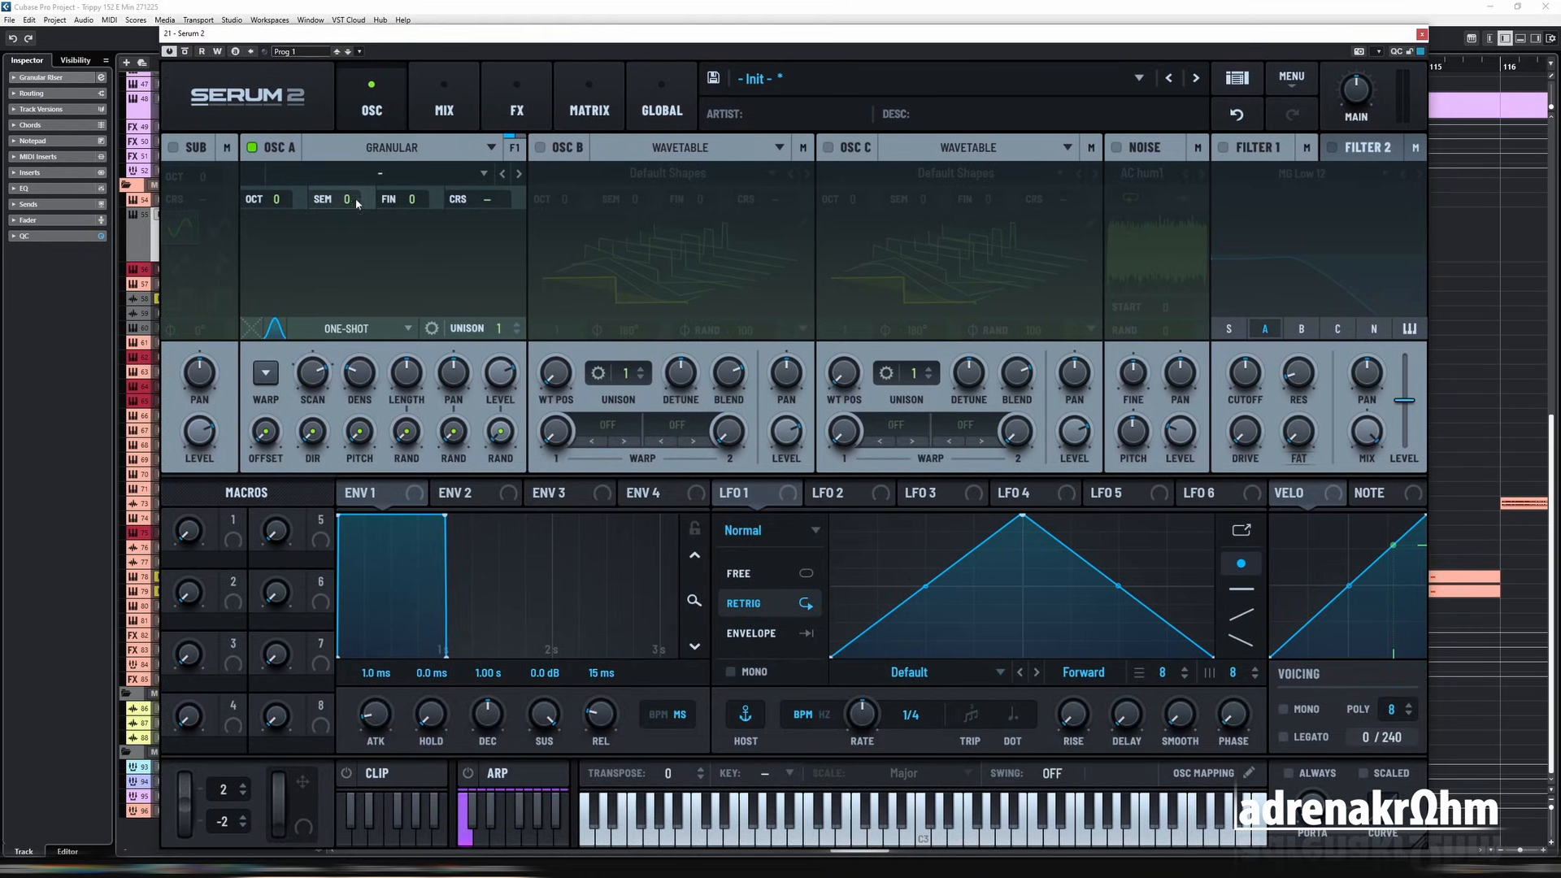
# Step: Load the non-tonal factory sample 505 Cymbal Crash into Serum 2's granular oscillator A
pyautogui.click(366, 174)
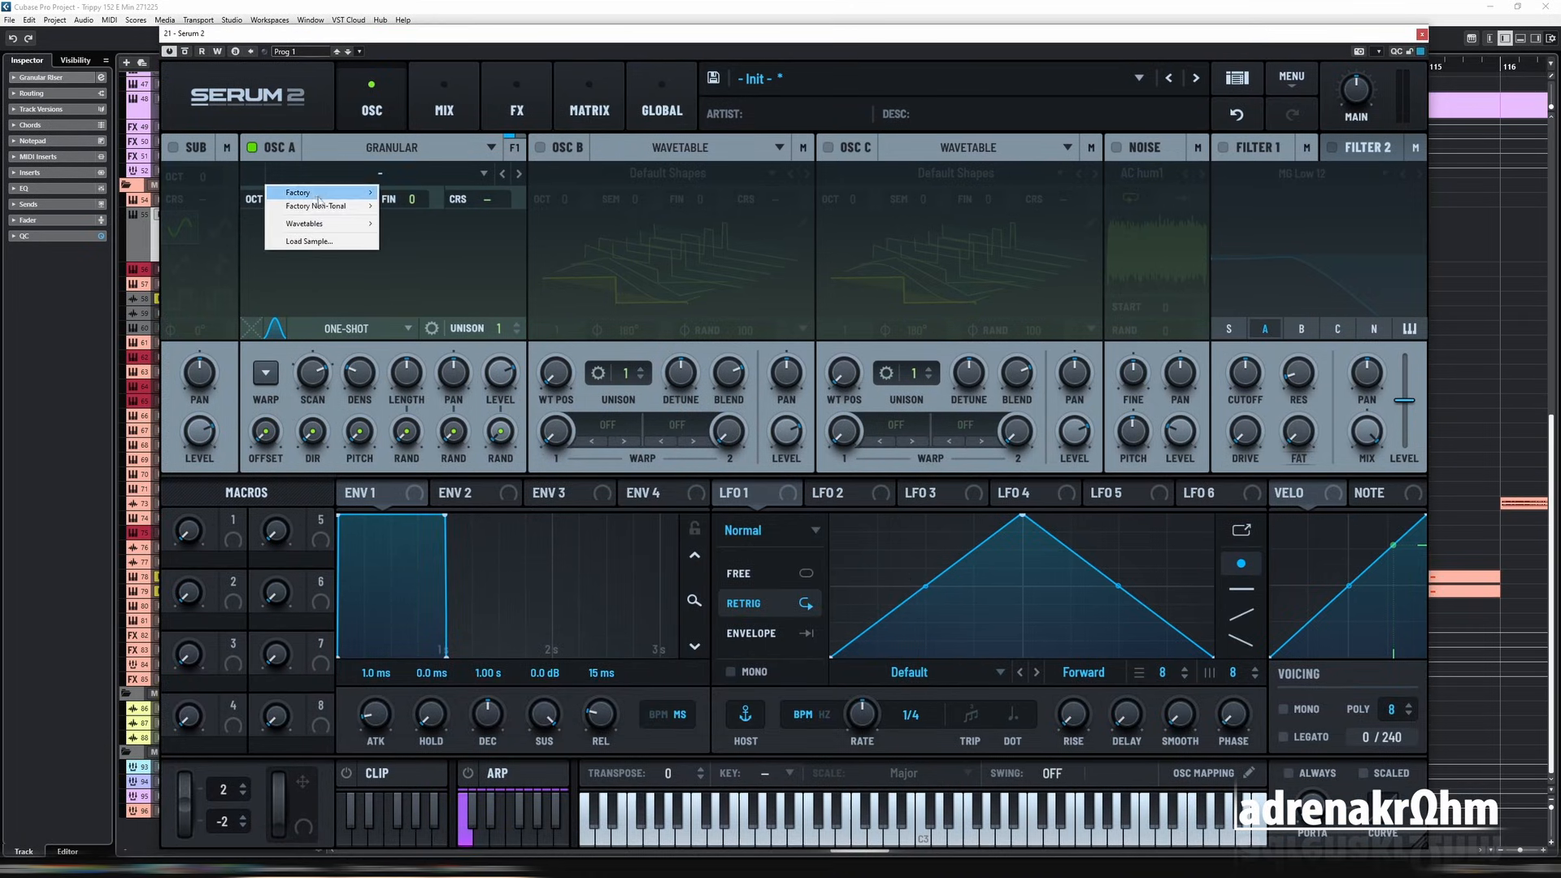
pyautogui.moveTo(317, 207)
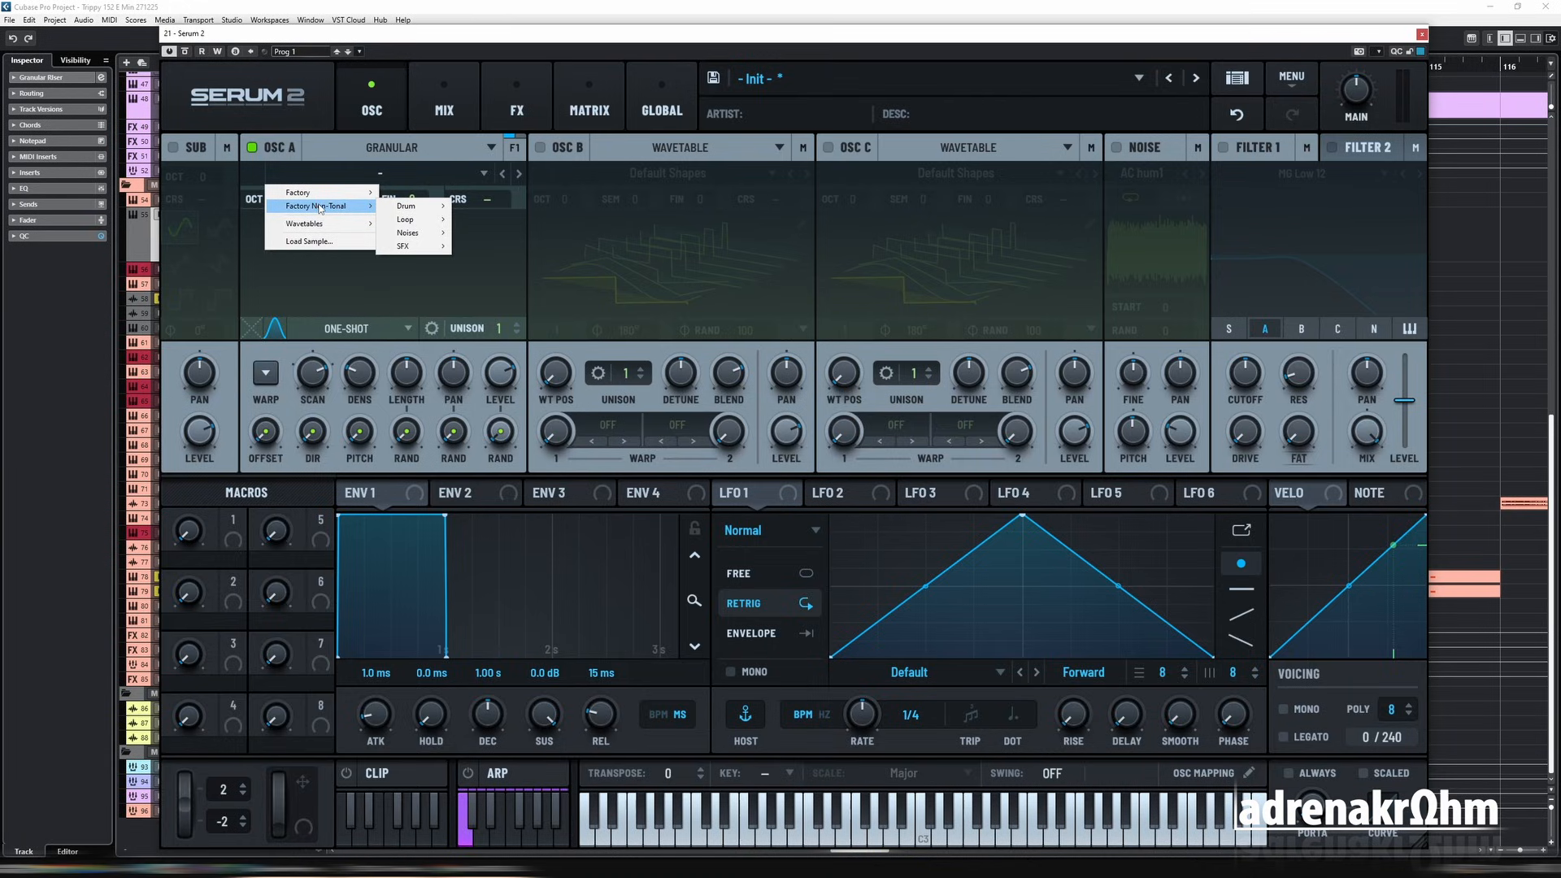
pyautogui.moveTo(411, 208)
pyautogui.moveTo(480, 208)
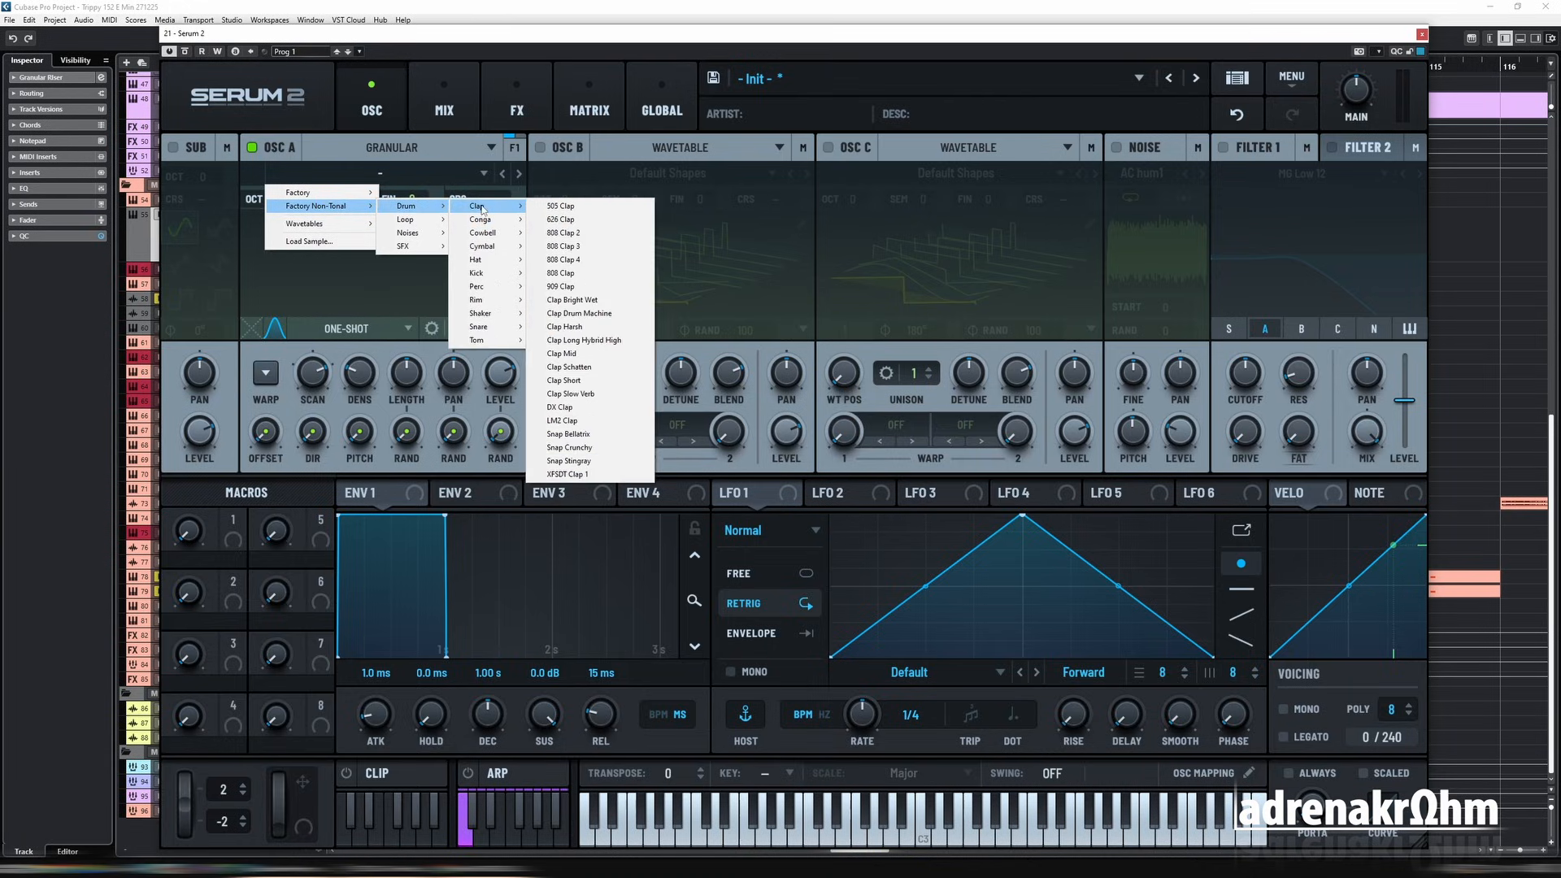
pyautogui.moveTo(495, 250)
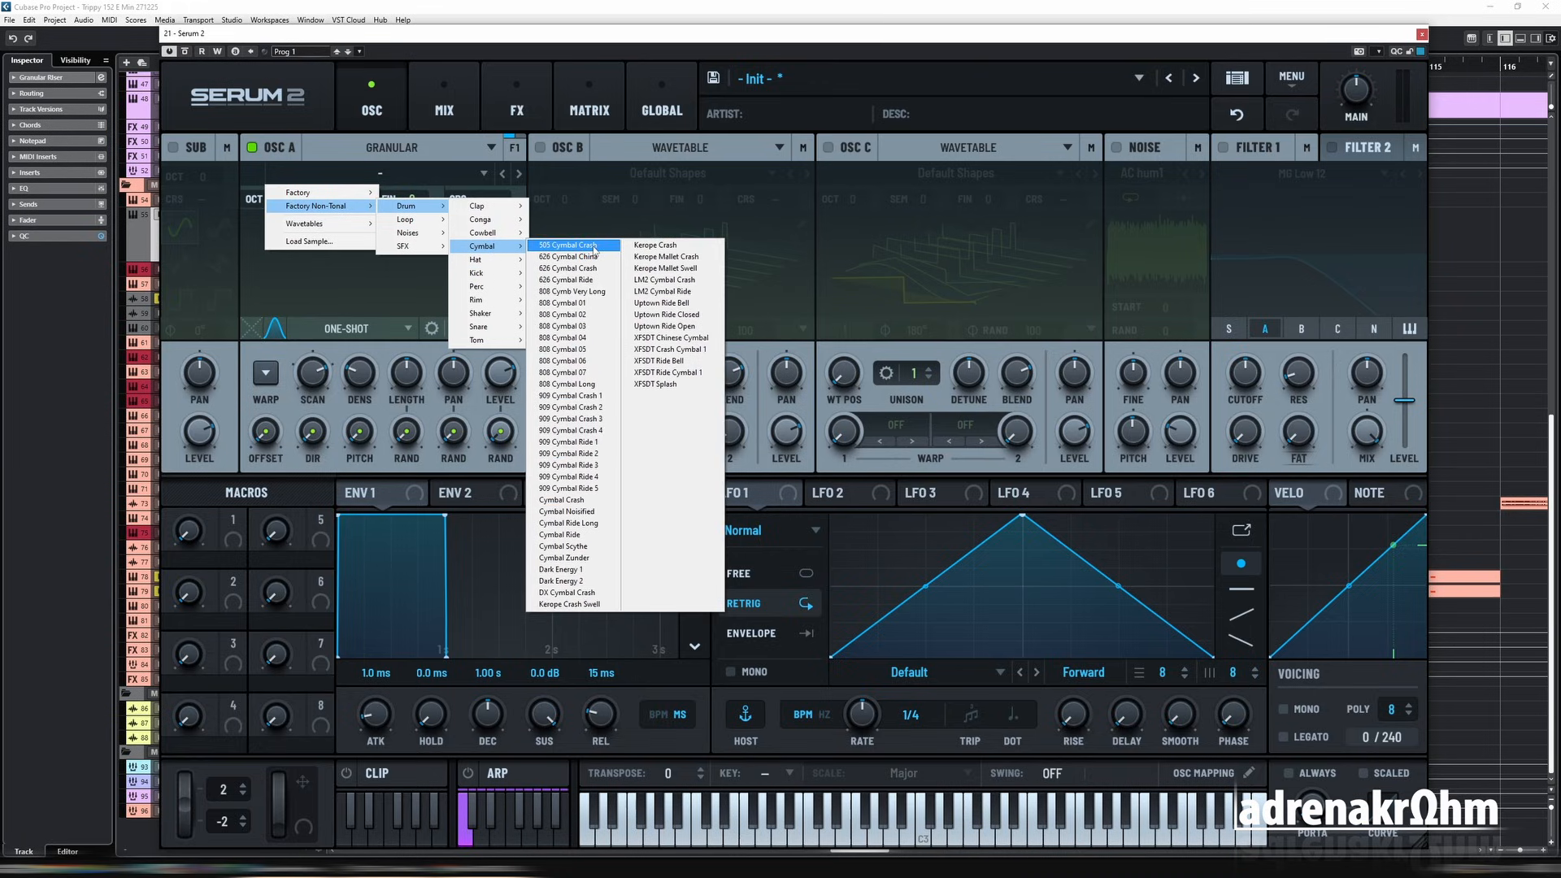
pyautogui.click(594, 245)
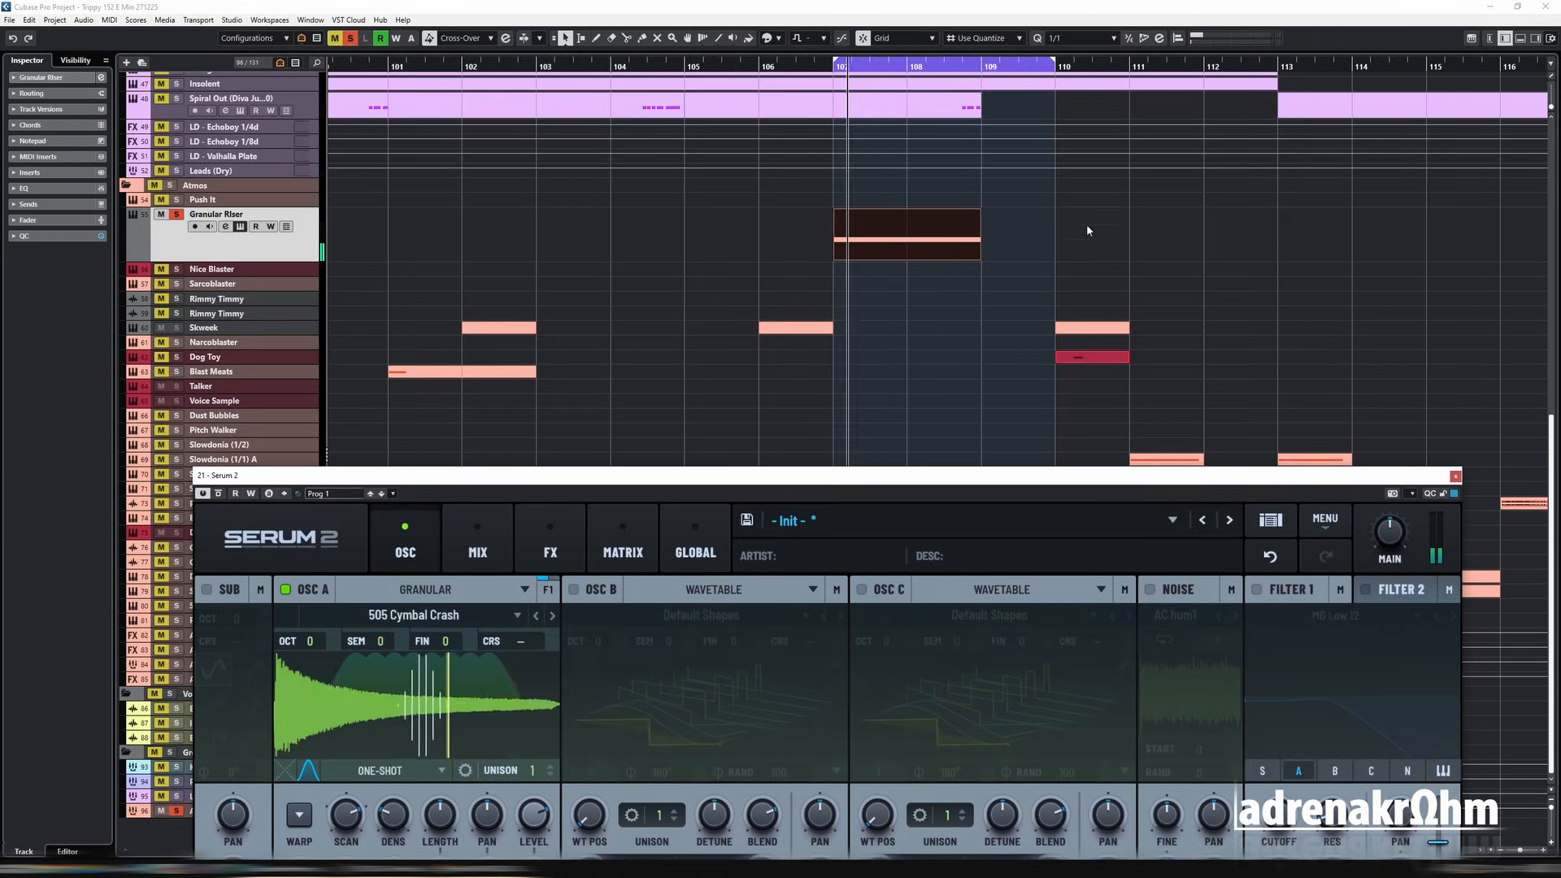
# Step: Limit the cycle range to bar 107 and audition the granular cymbal crash
pyautogui.moveTo(1053, 65); pyautogui.dragTo(907, 65)
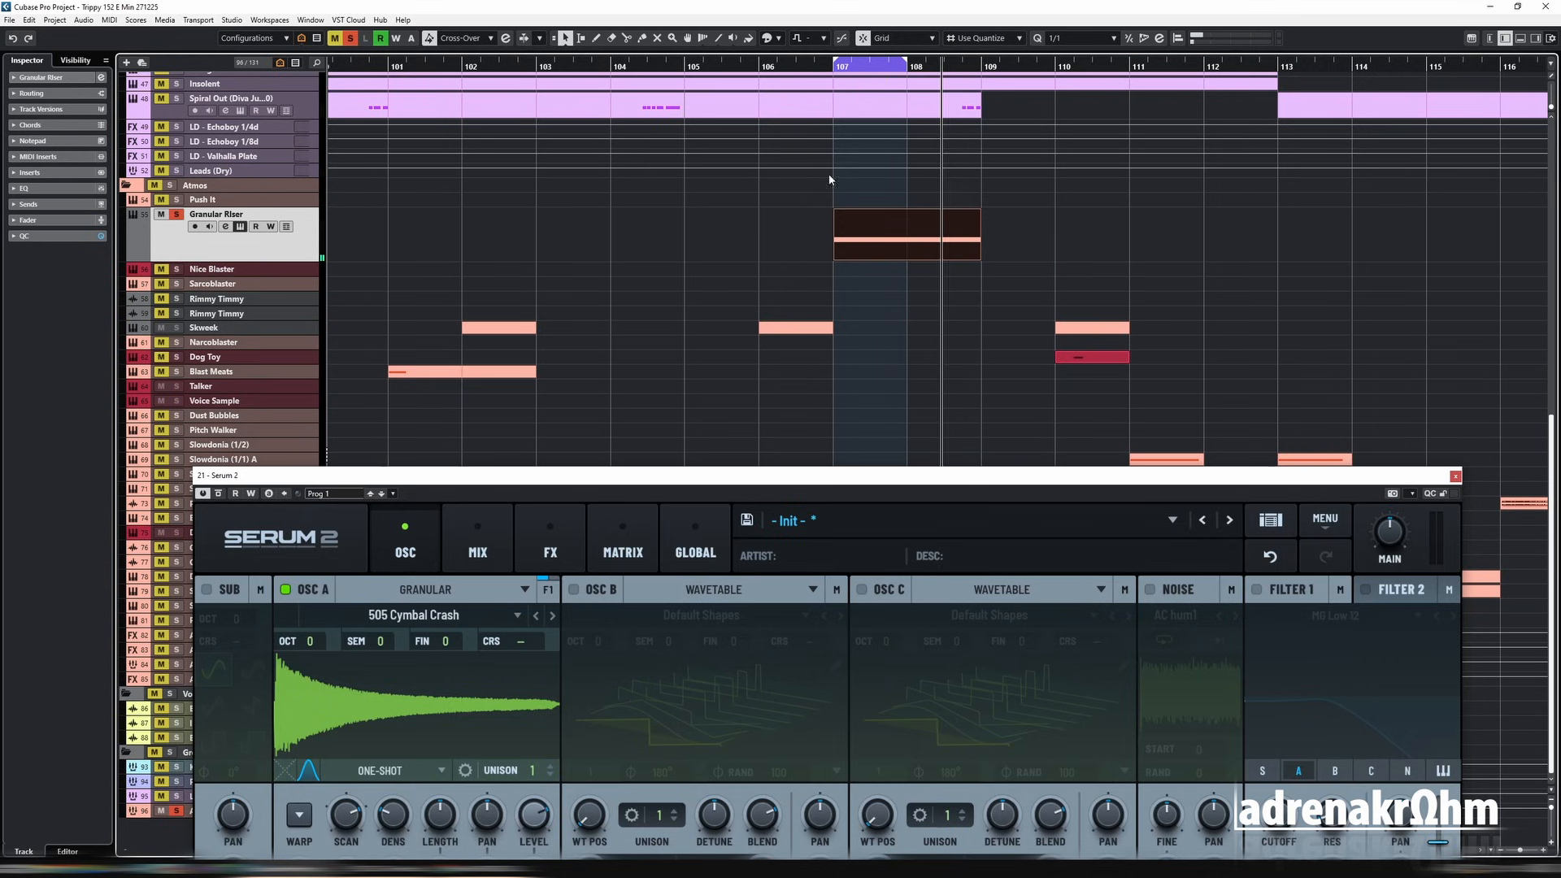
pyautogui.moveTo(868, 476); pyautogui.dragTo(846, 80)
pyautogui.press('space')
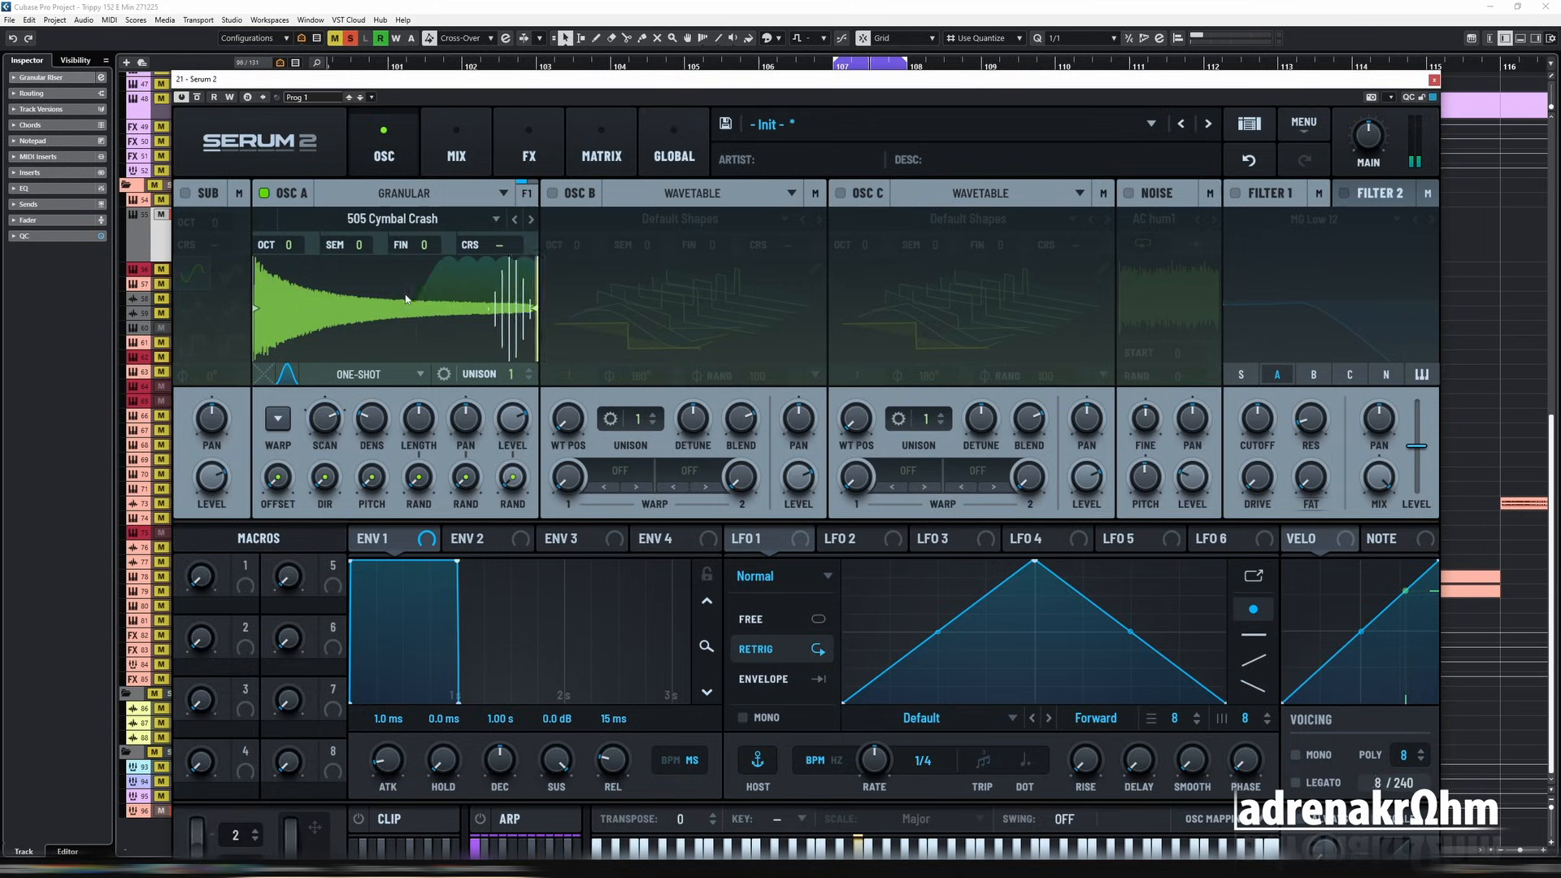
# Step: Reverse the 505 Cymbal Crash sample in oscillator A and audition it
pyautogui.rightClick(408, 323)
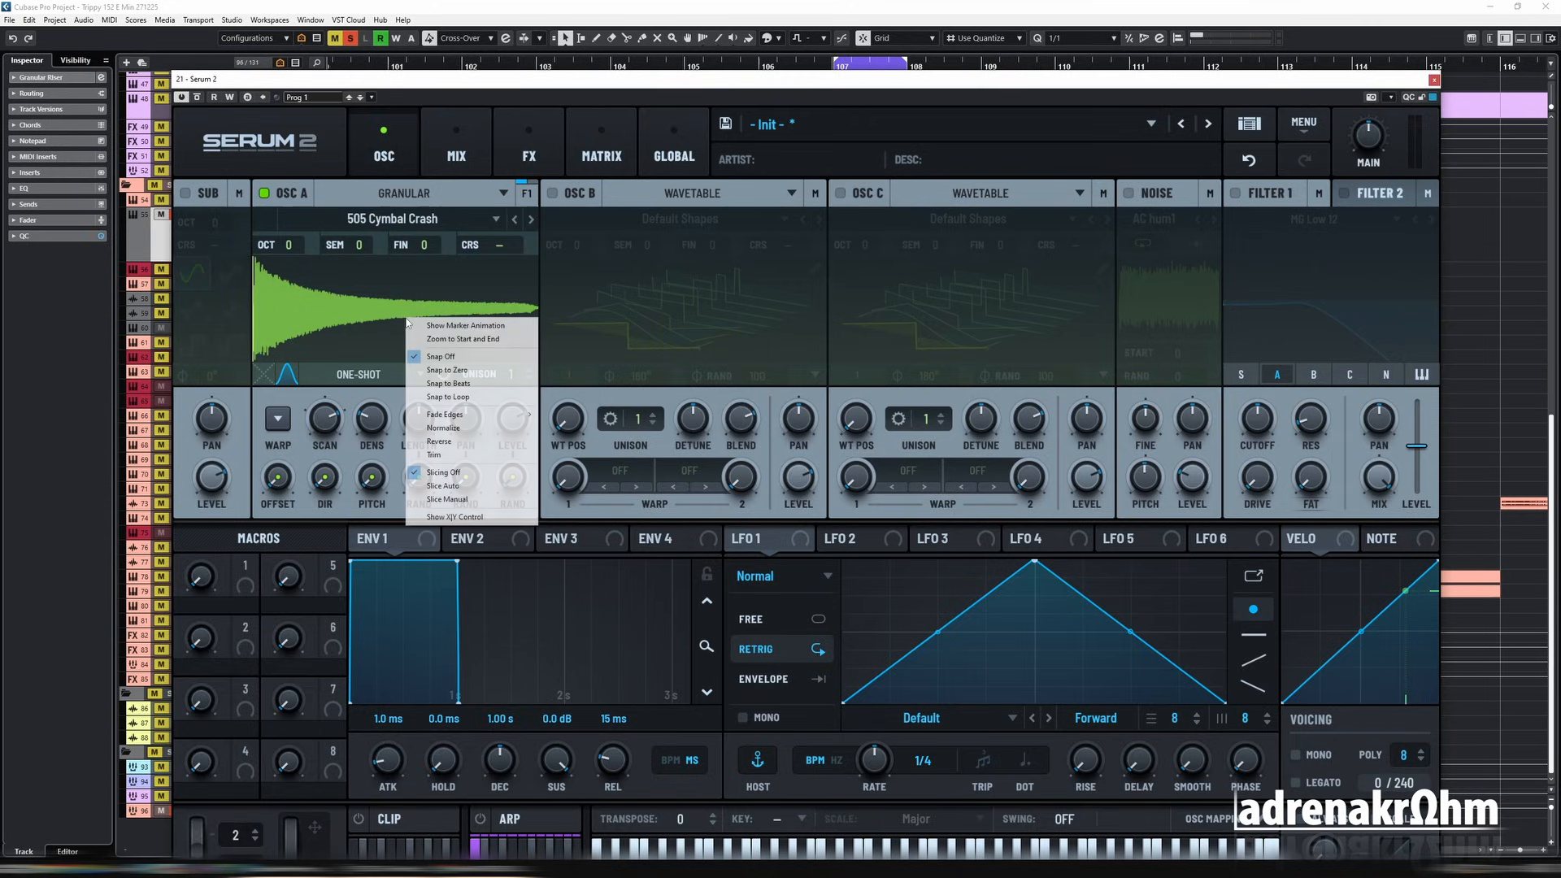
pyautogui.click(478, 442)
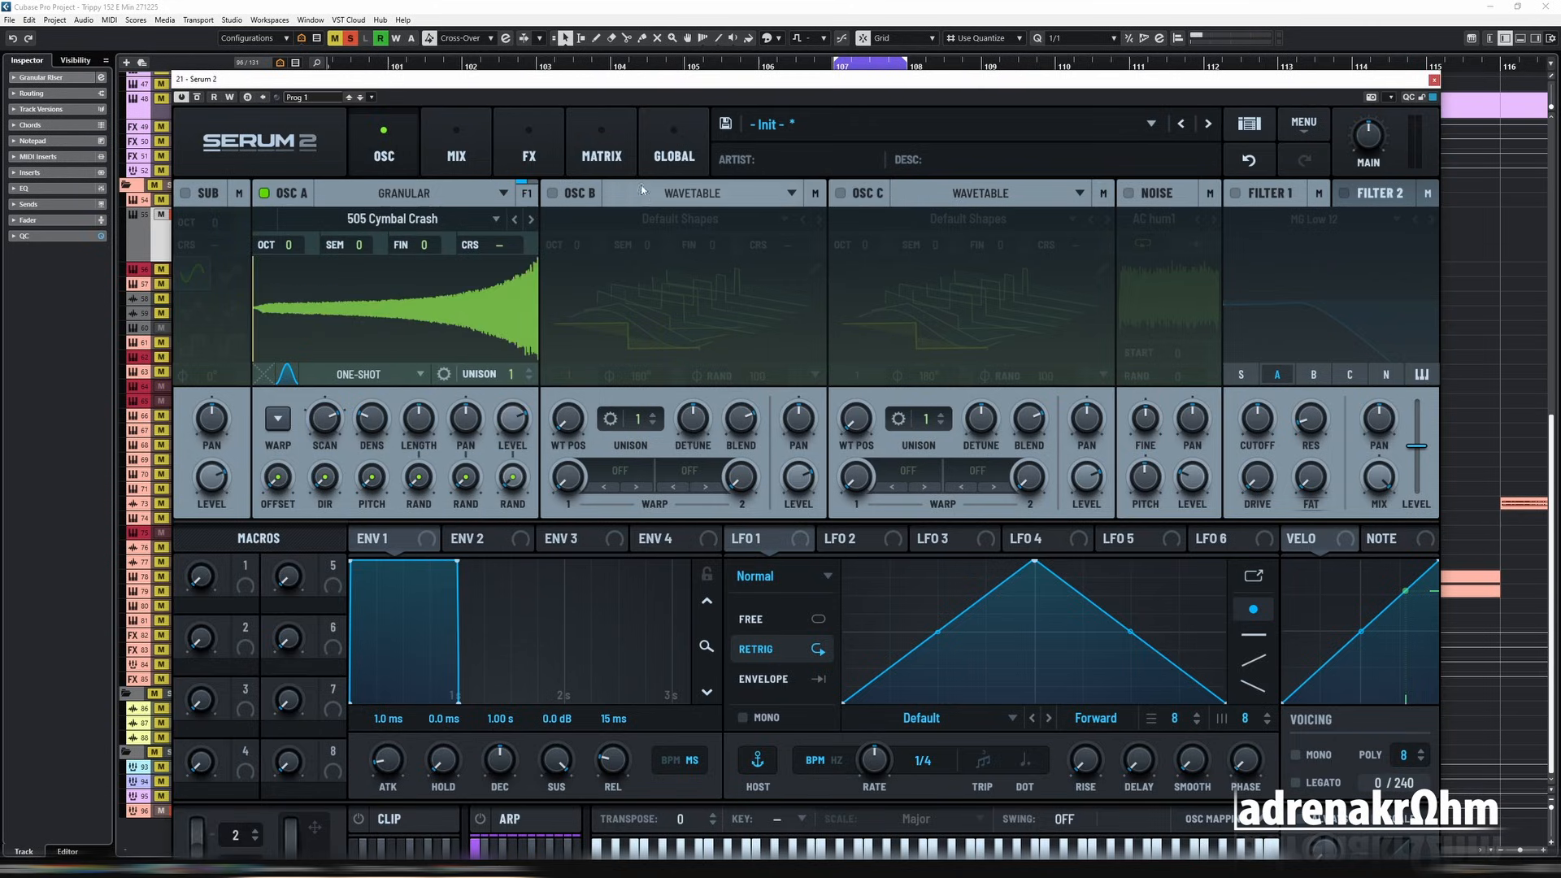
pyautogui.moveTo(862, 88); pyautogui.dragTo(814, 227)
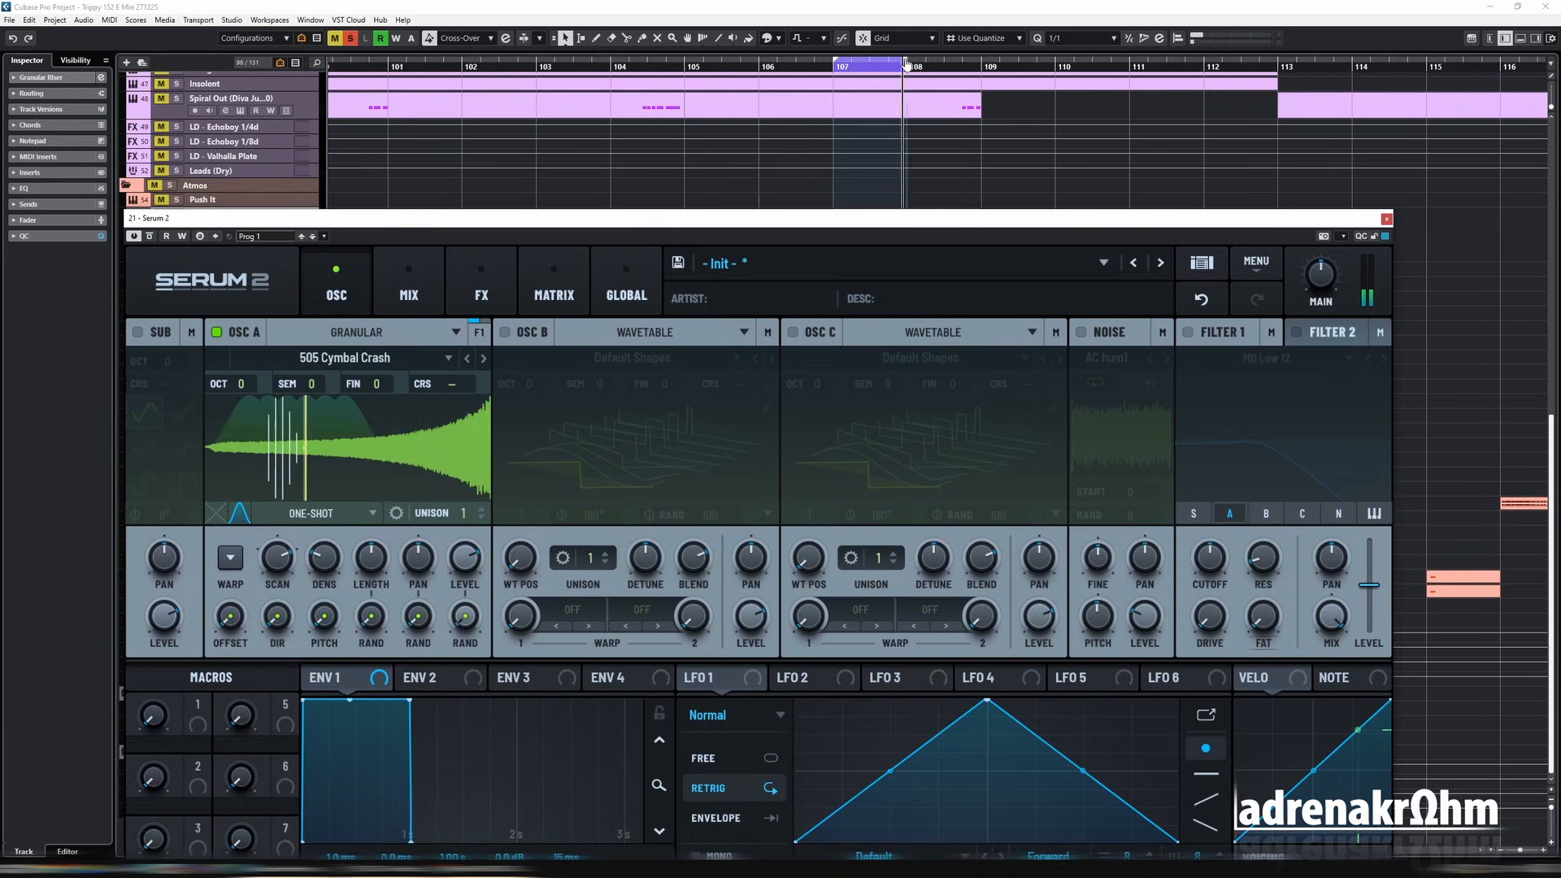
pyautogui.press('space')
# Step: Extend the cycle range to end at bar 109 and play the reversed crash over it
pyautogui.moveTo(730, 213); pyautogui.dragTo(792, 452)
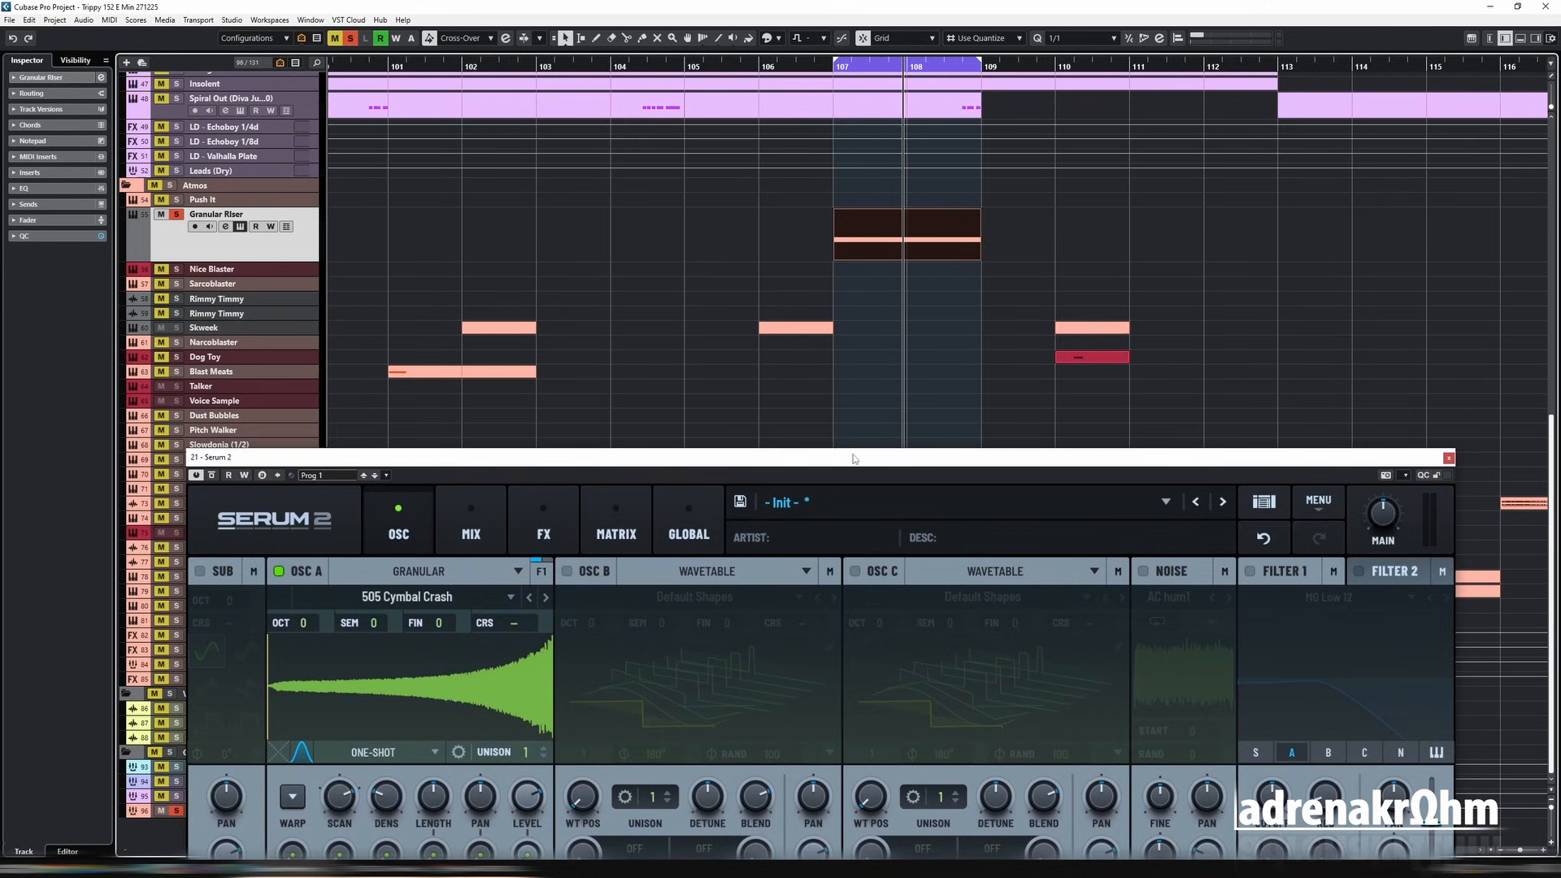
pyautogui.press('space')
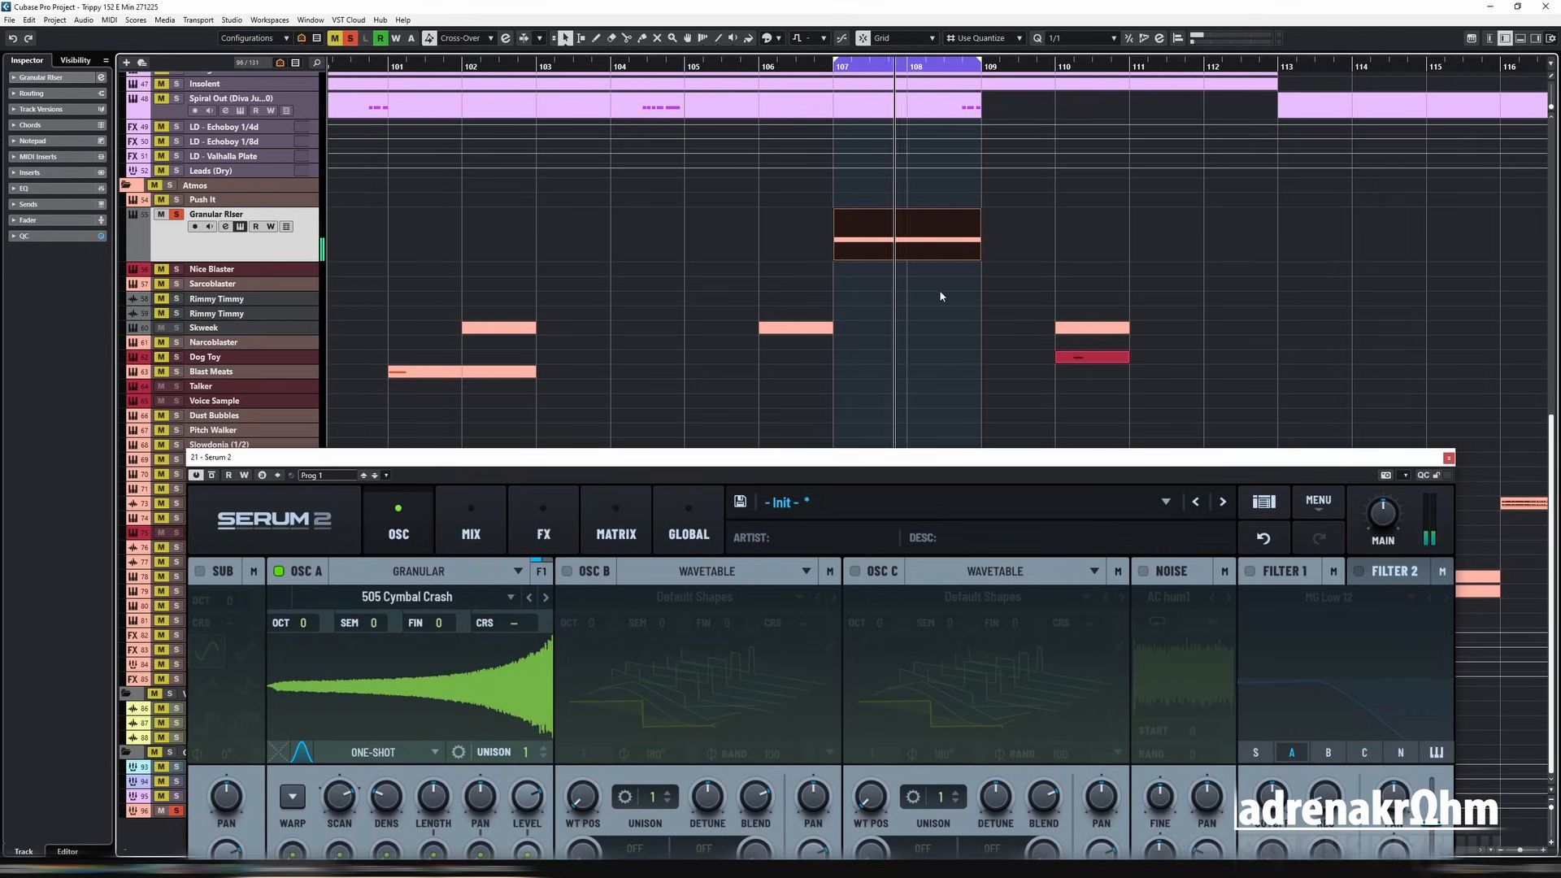
pyautogui.press('space')
# Step: Lower oscillator A's octave, auditioning it at -2 and -4, and settle on -3
pyautogui.moveTo(919, 457); pyautogui.dragTo(898, 195)
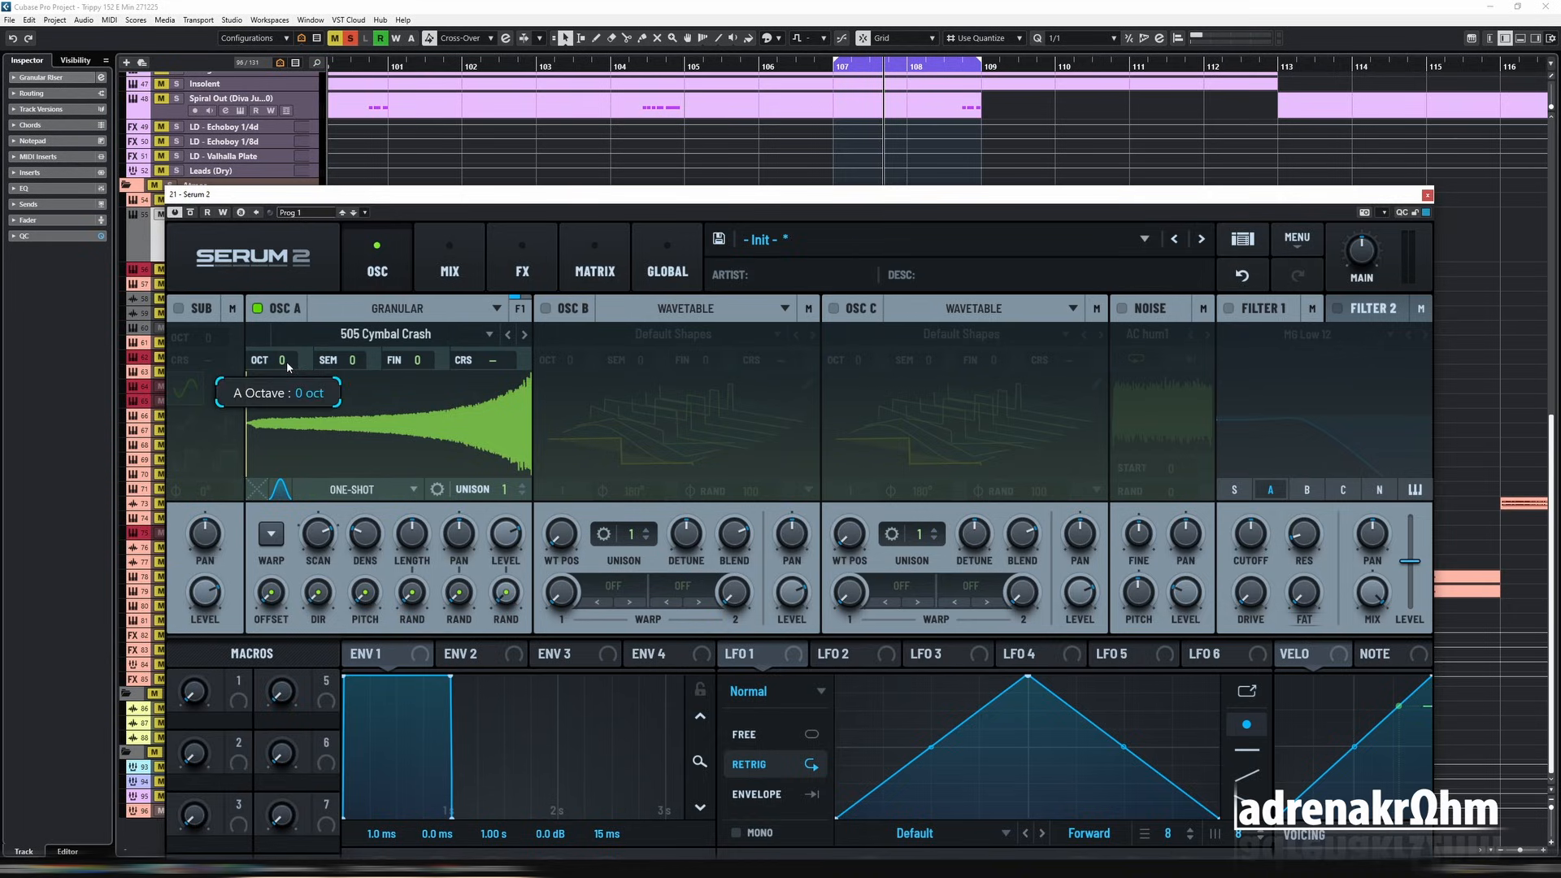
pyautogui.moveTo(286, 361); pyautogui.dragTo(291, 395)
pyautogui.press('space')
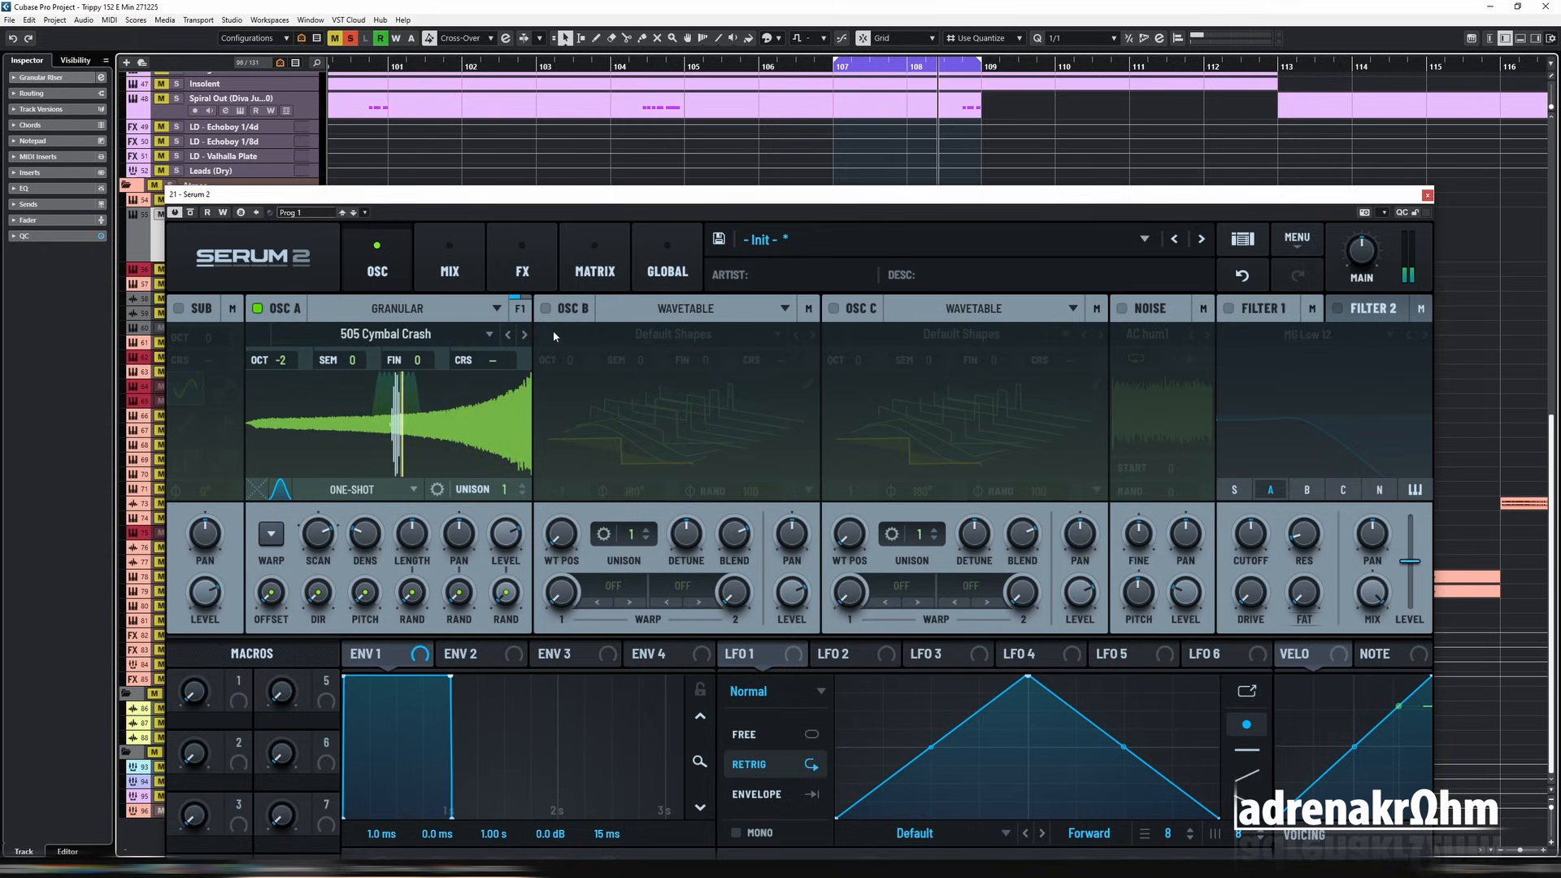
pyautogui.press('space')
pyautogui.moveTo(283, 363); pyautogui.dragTo(290, 390)
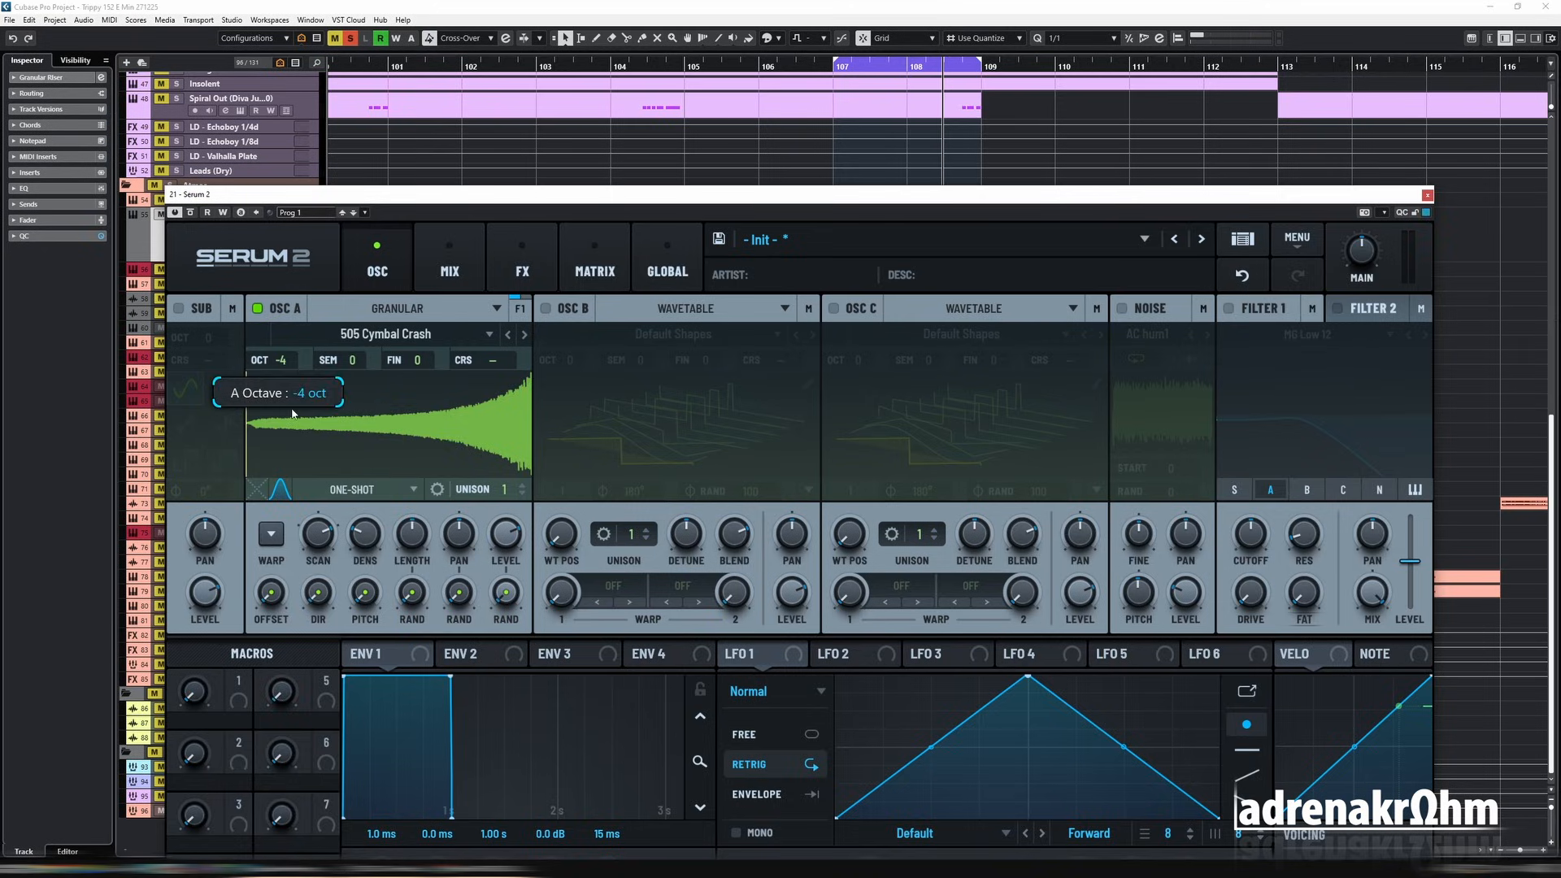
pyautogui.doubleClick(836, 70)
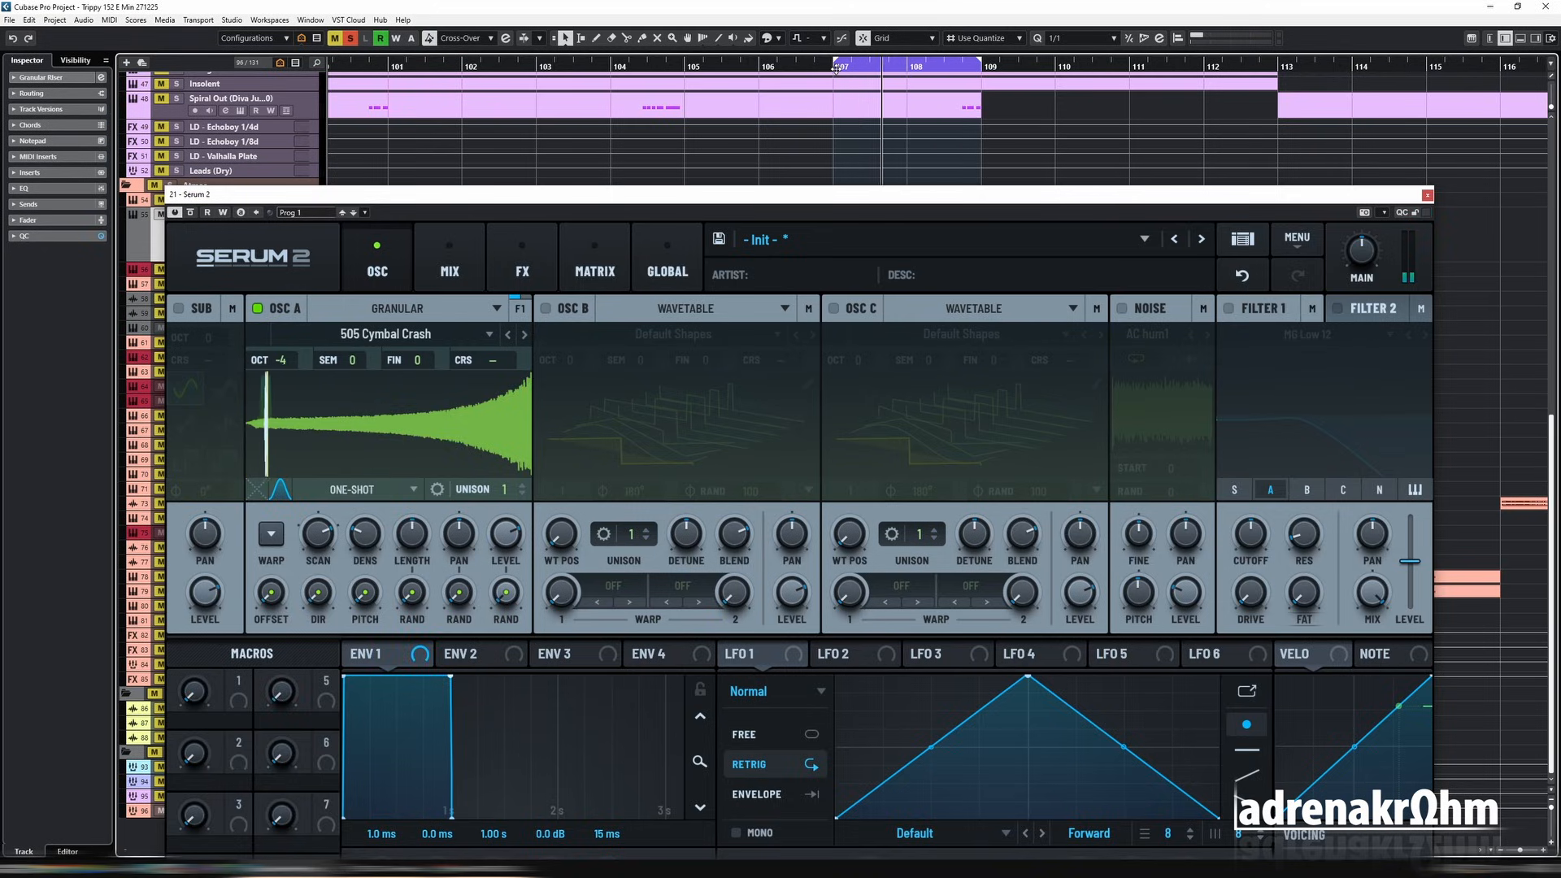
pyautogui.press('space')
pyautogui.scroll(1, 289, 359)
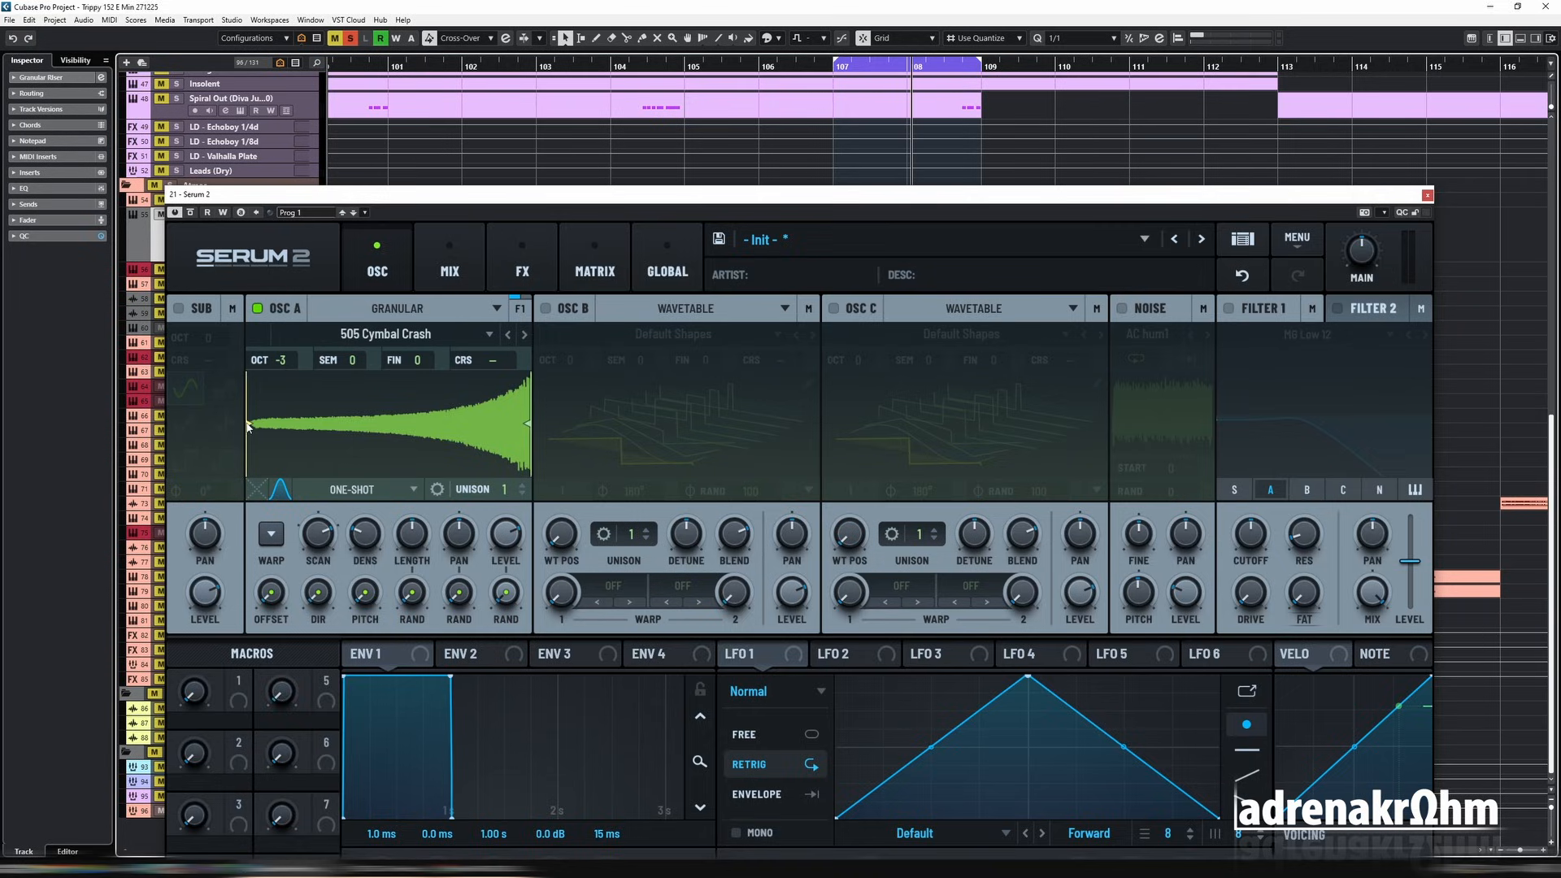
# Step: Move the sample start marker in oscillator A to just past the middle of the waveform and audition the riser
pyautogui.moveTo(249, 425)
pyautogui.mouseDown()
pyautogui.moveTo(442, 440)
pyautogui.moveTo(417, 436)
pyautogui.mouseUp()
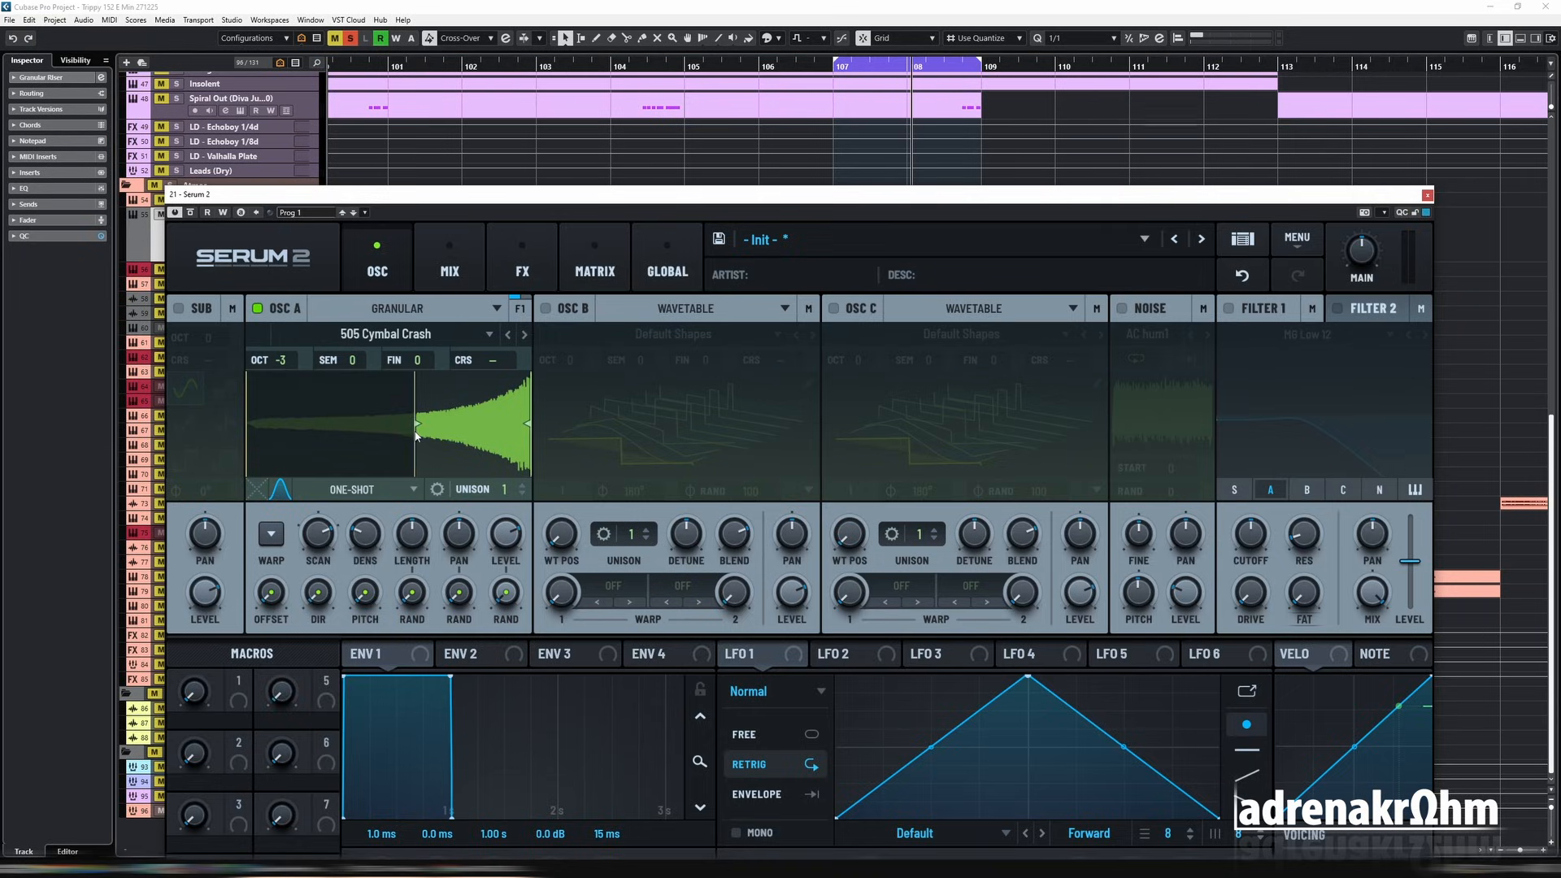
pyautogui.press('space')
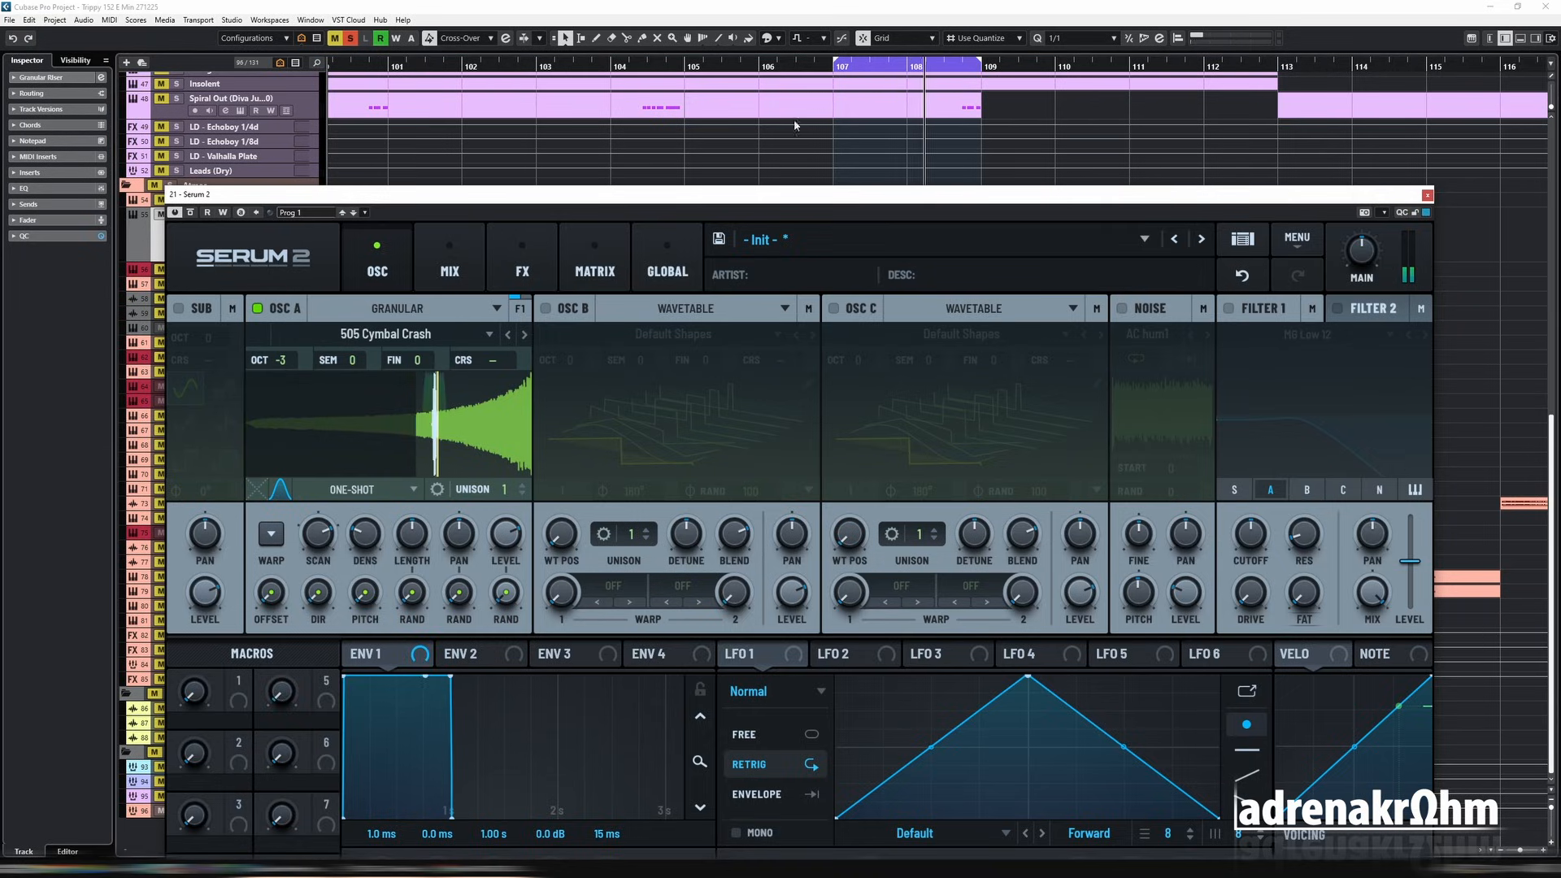
pyautogui.press('space')
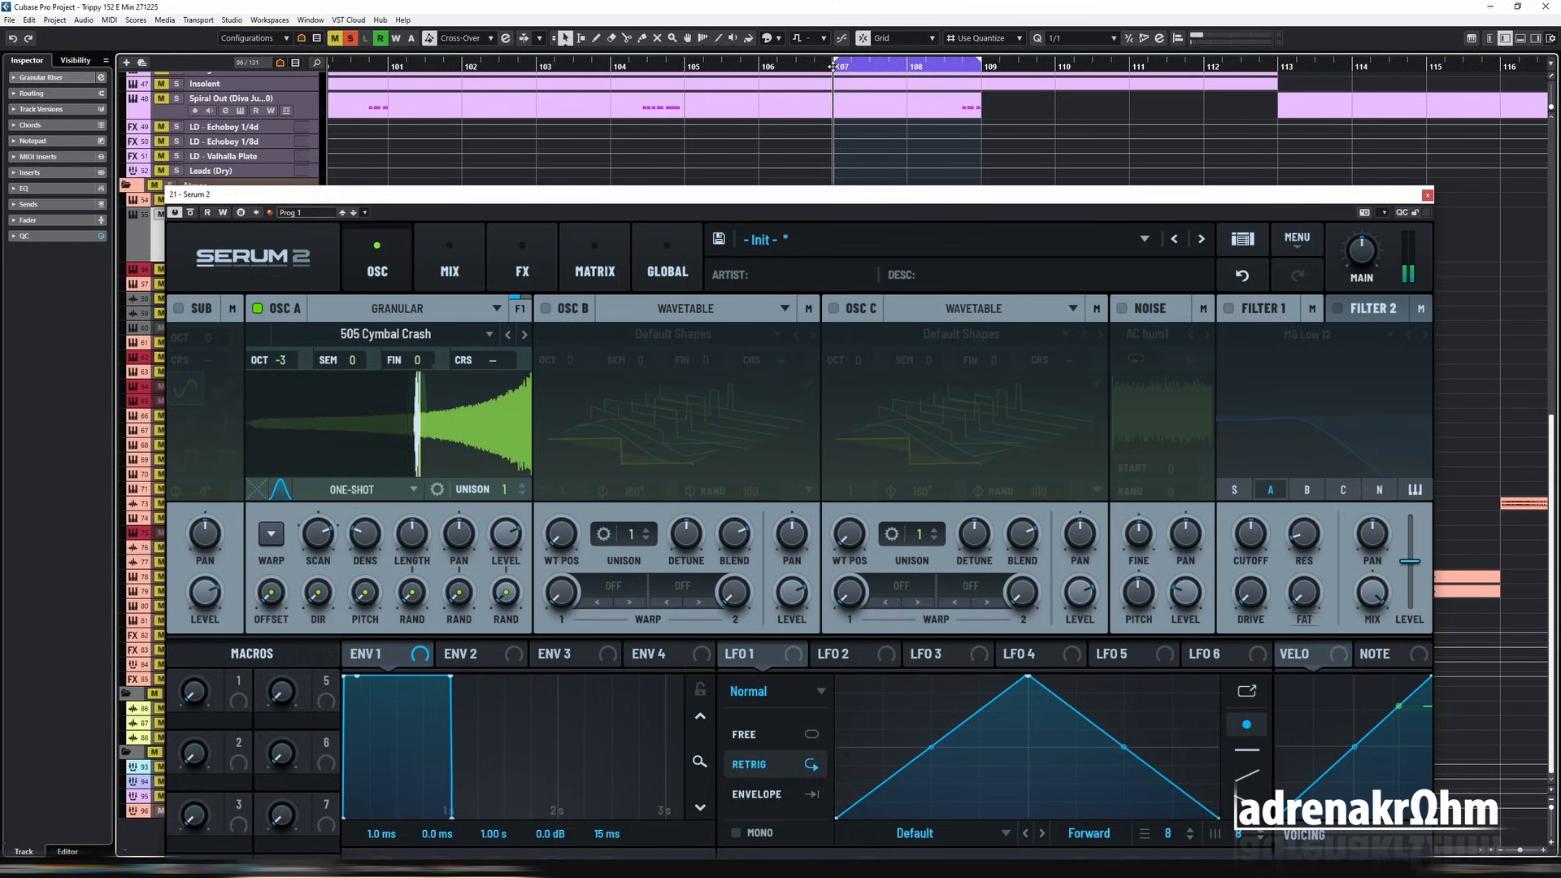
pyautogui.press('space')
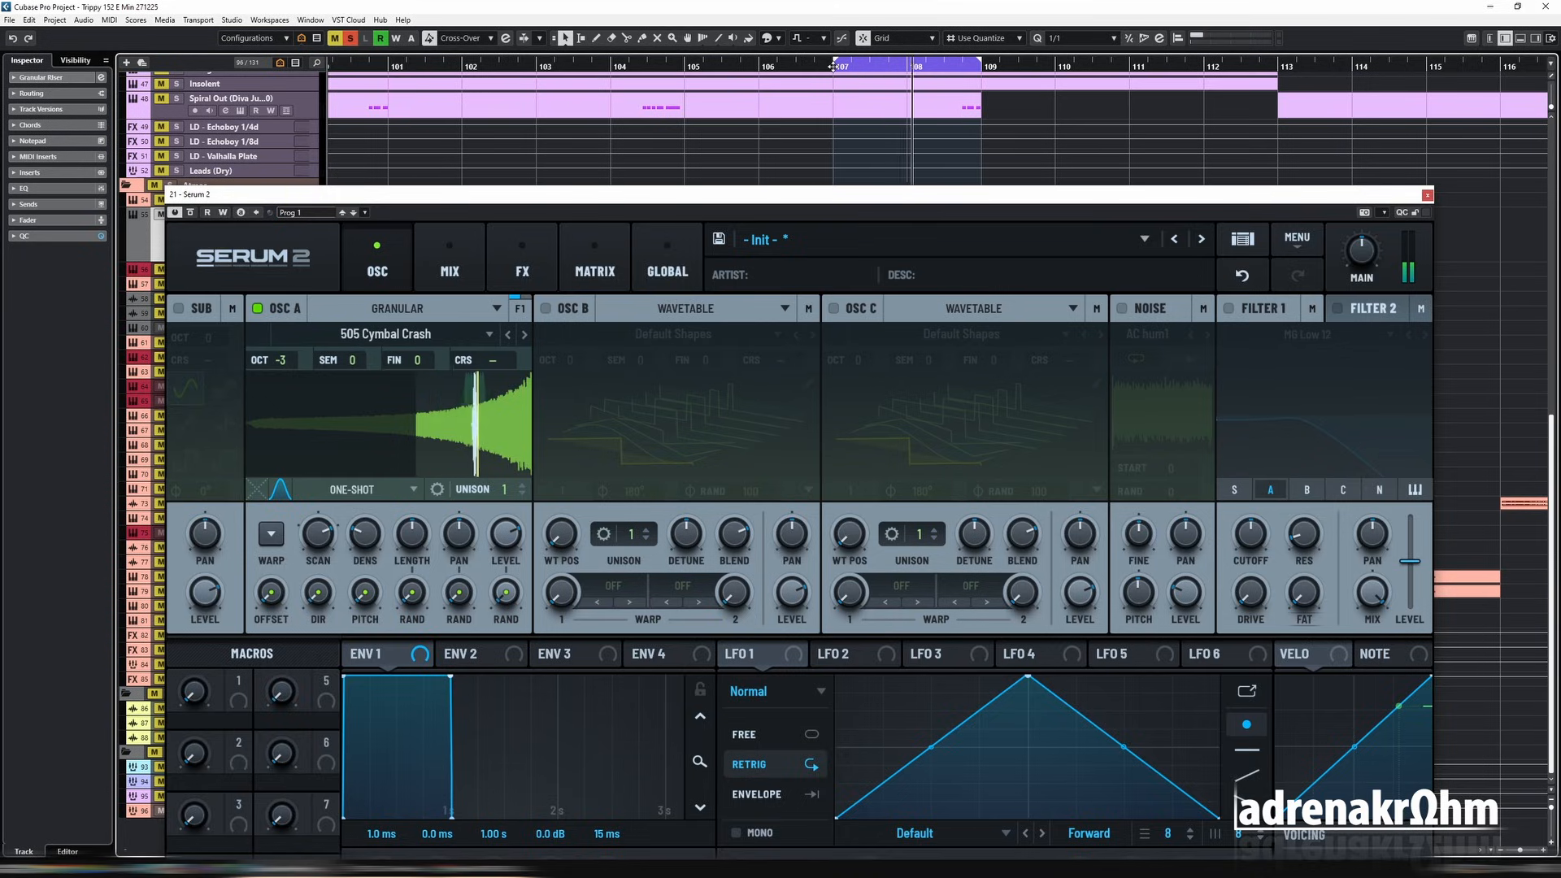
pyautogui.press('space')
# Step: Set oscillator A's scan rate to 18% and audition the riser
pyautogui.moveTo(319, 561)
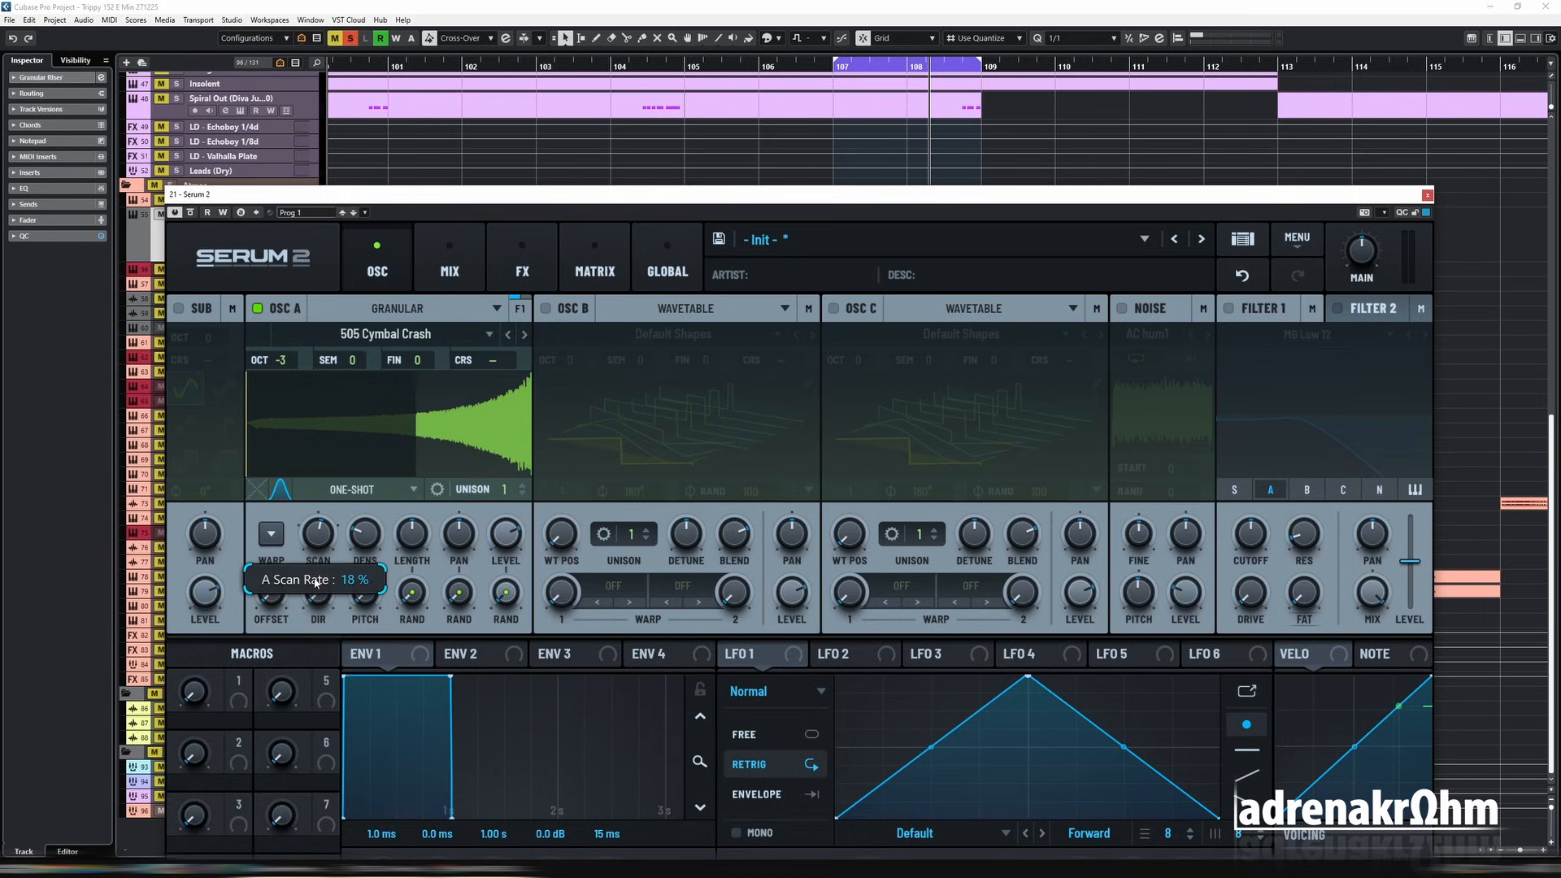
pyautogui.press('space')
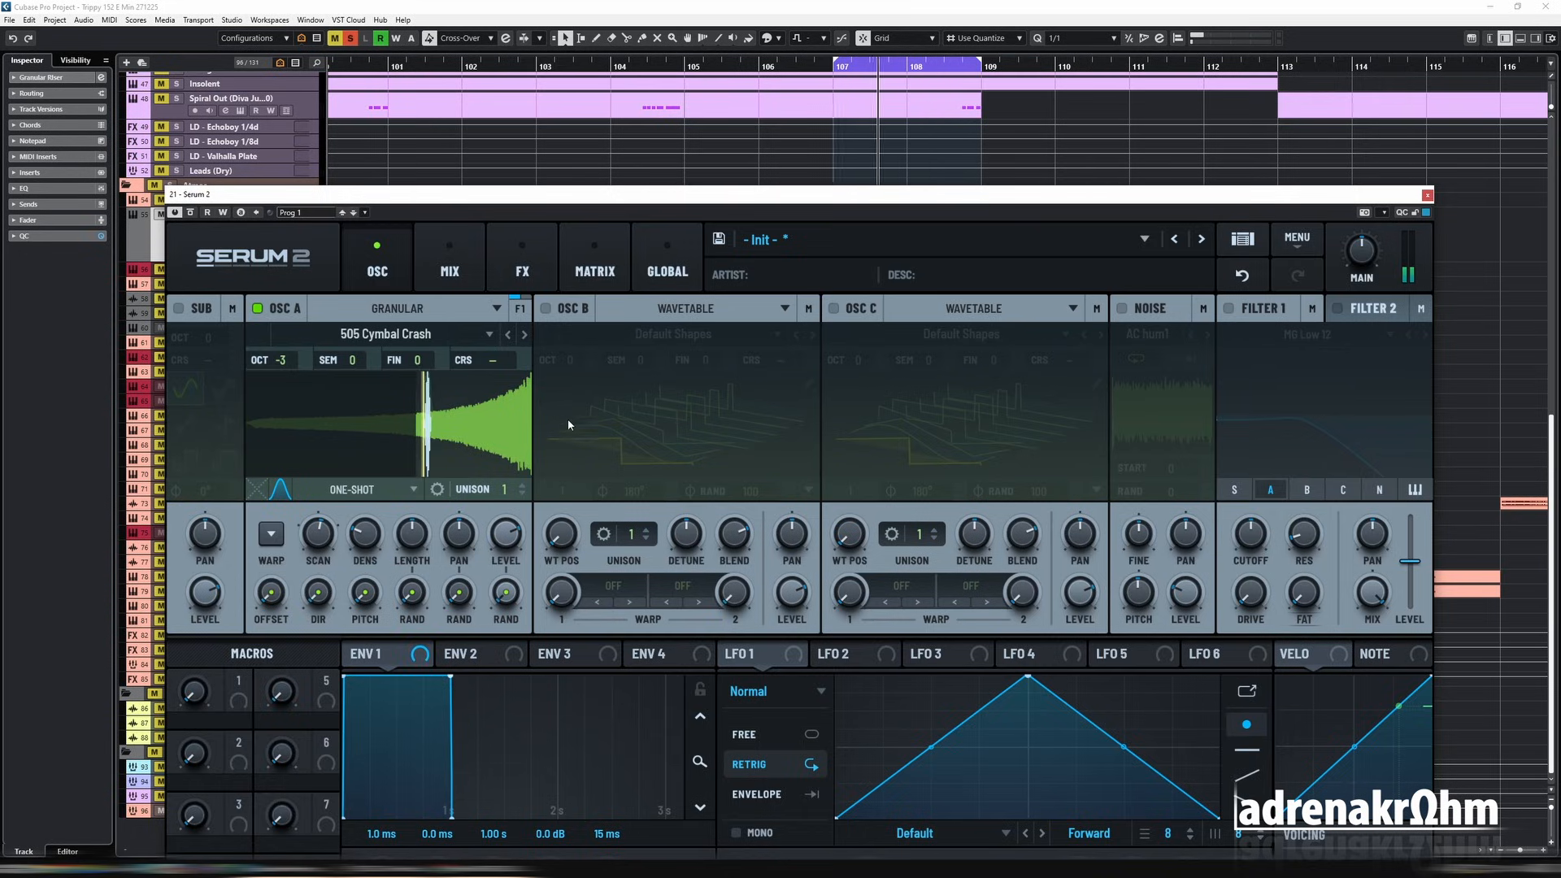
pyautogui.press('space')
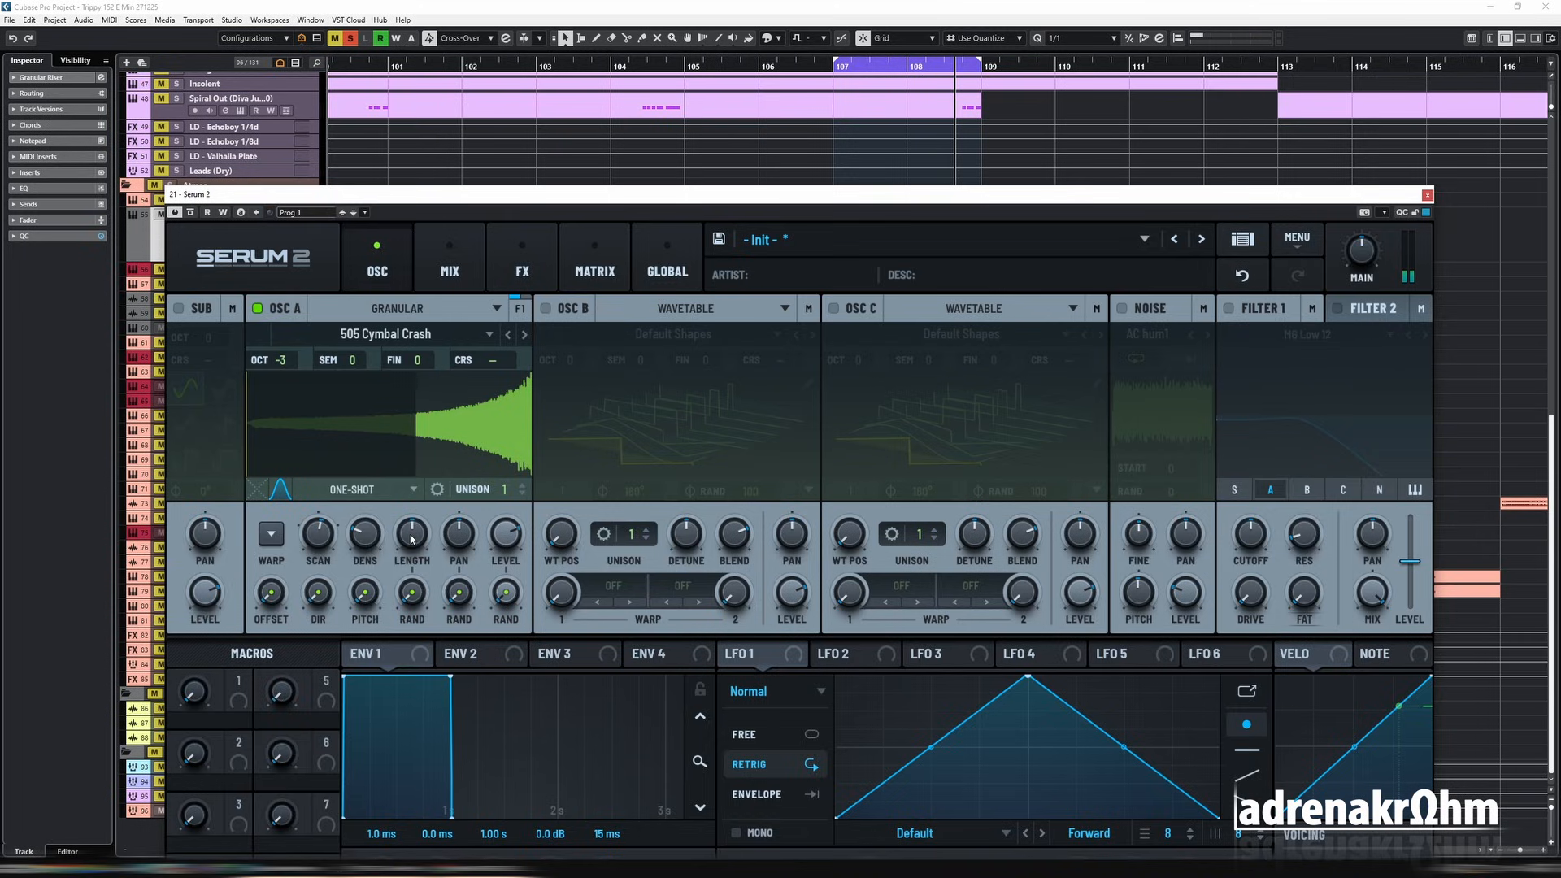
# Step: Shorten oscillator A's grain length, trying values down to 6 ms during playback, and raise Serum 2's main volume
pyautogui.moveTo(417, 538)
pyautogui.moveTo(413, 584); pyautogui.dragTo(414, 608)
pyautogui.moveTo(1355, 257); pyautogui.dragTo(1356, 238)
pyautogui.moveTo(423, 536)
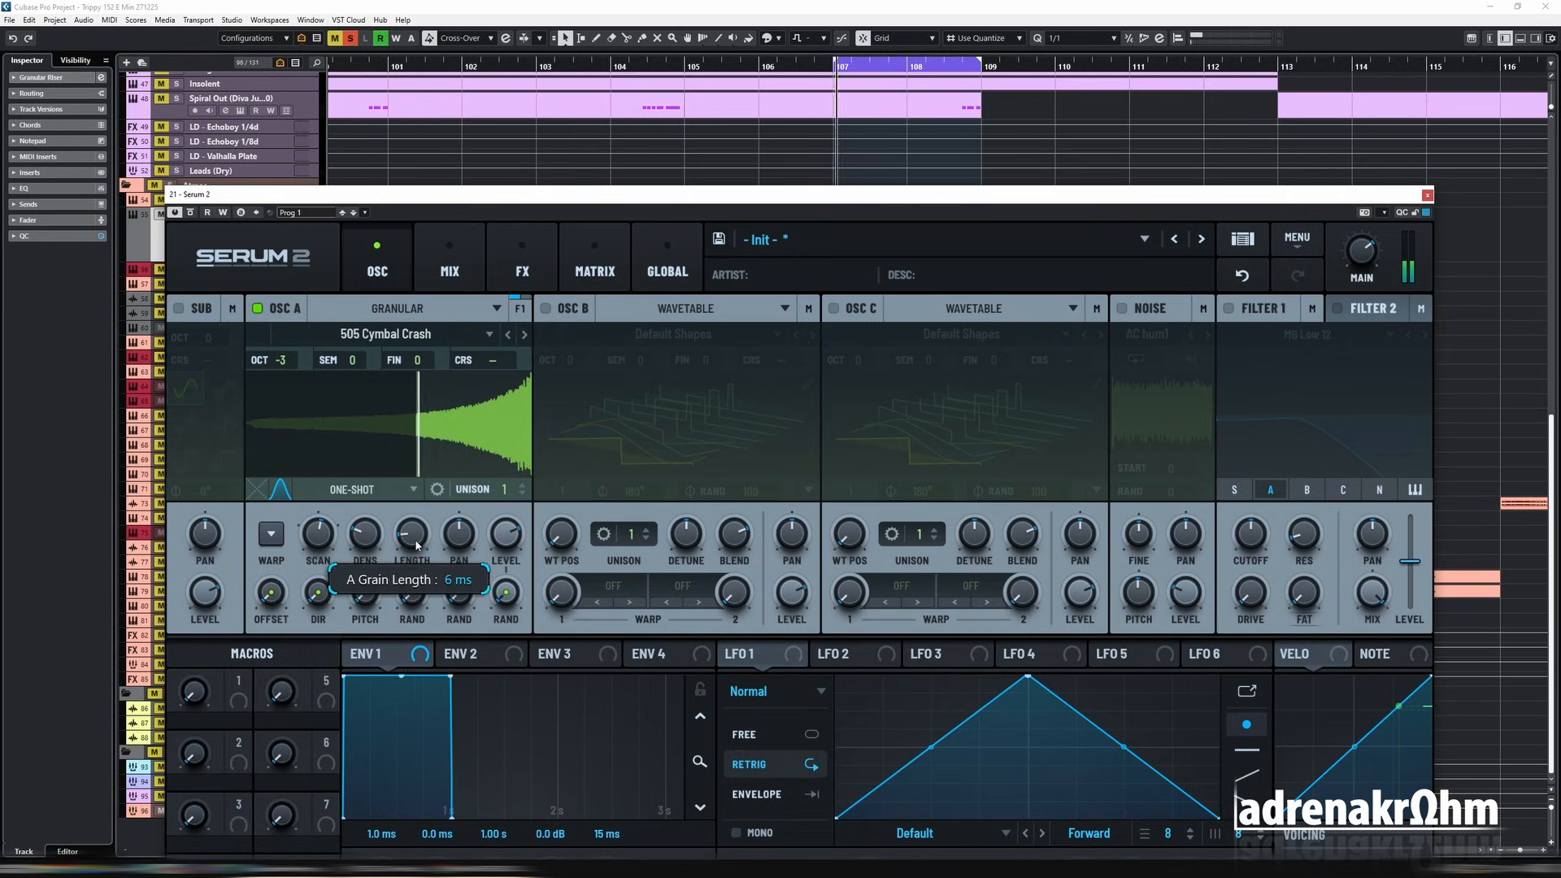
pyautogui.moveTo(421, 536)
pyautogui.mouseDown()
pyautogui.moveTo(414, 460)
pyautogui.moveTo(414, 516)
pyautogui.mouseUp()
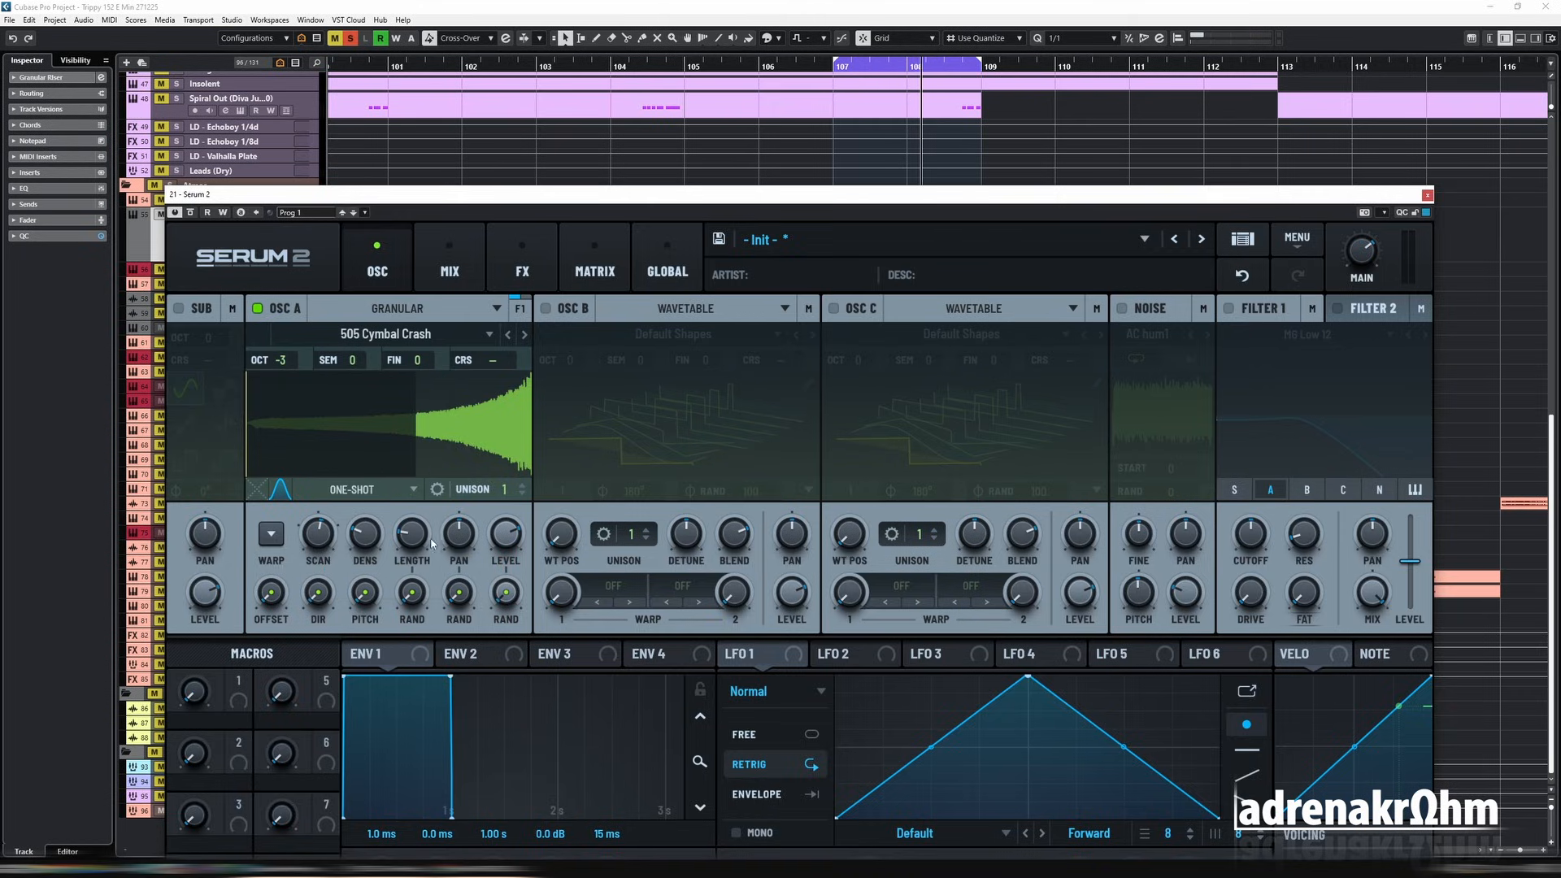
pyautogui.moveTo(410, 537)
pyautogui.mouseDown()
pyautogui.moveTo(437, 445)
pyautogui.moveTo(435, 589)
pyautogui.moveTo(439, 532)
pyautogui.mouseUp()
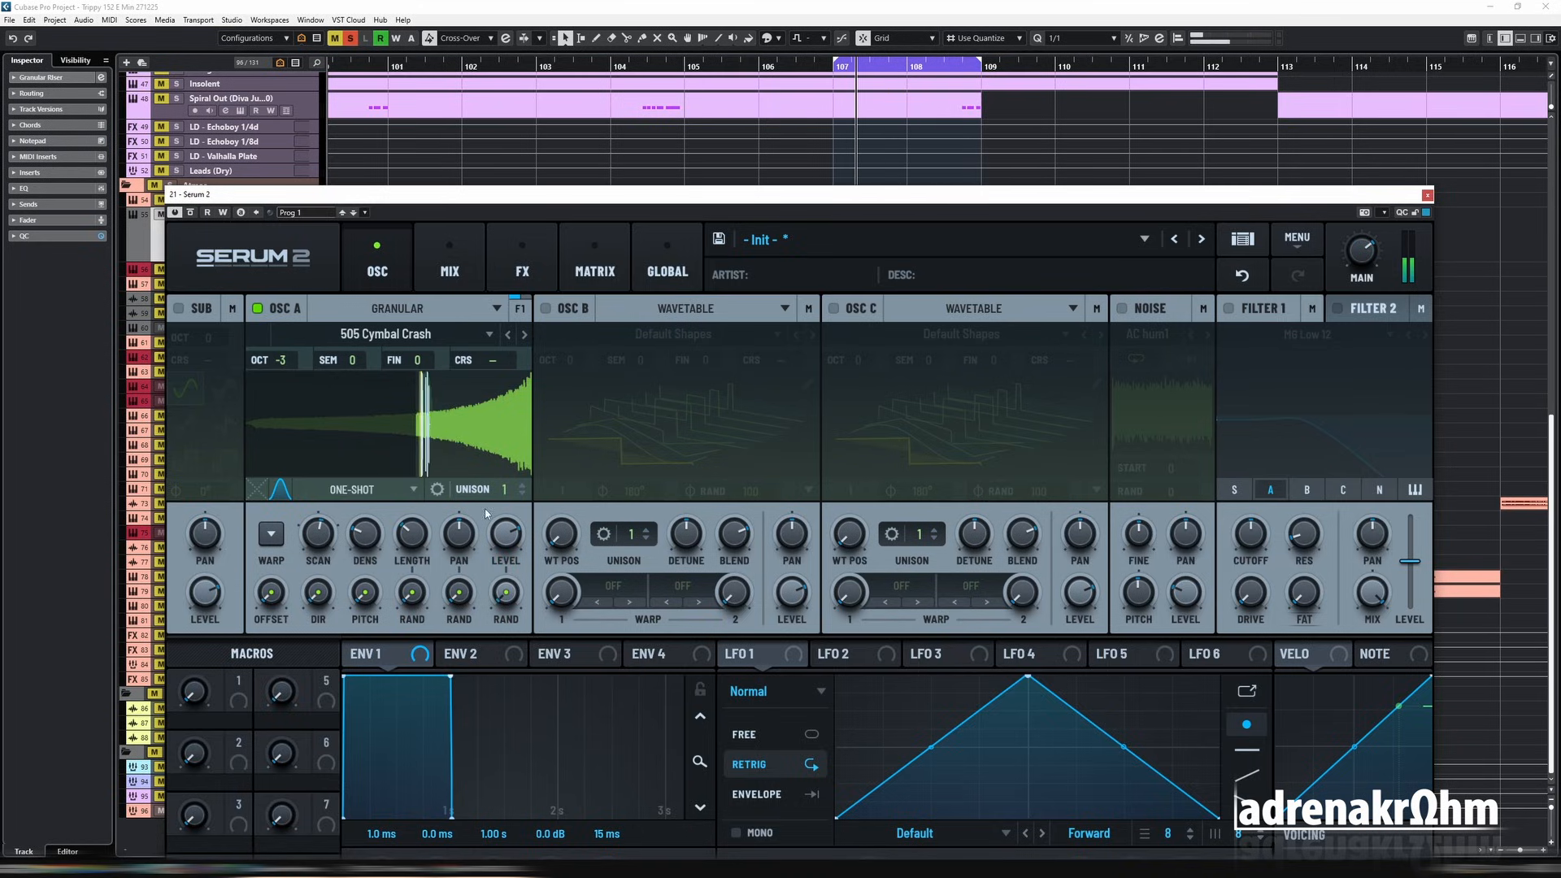
# Step: Assign LFO 1 to oscillator A's coarse pitch and set its modulation amount in the matrix
pyautogui.moveTo(728, 653); pyautogui.dragTo(487, 363)
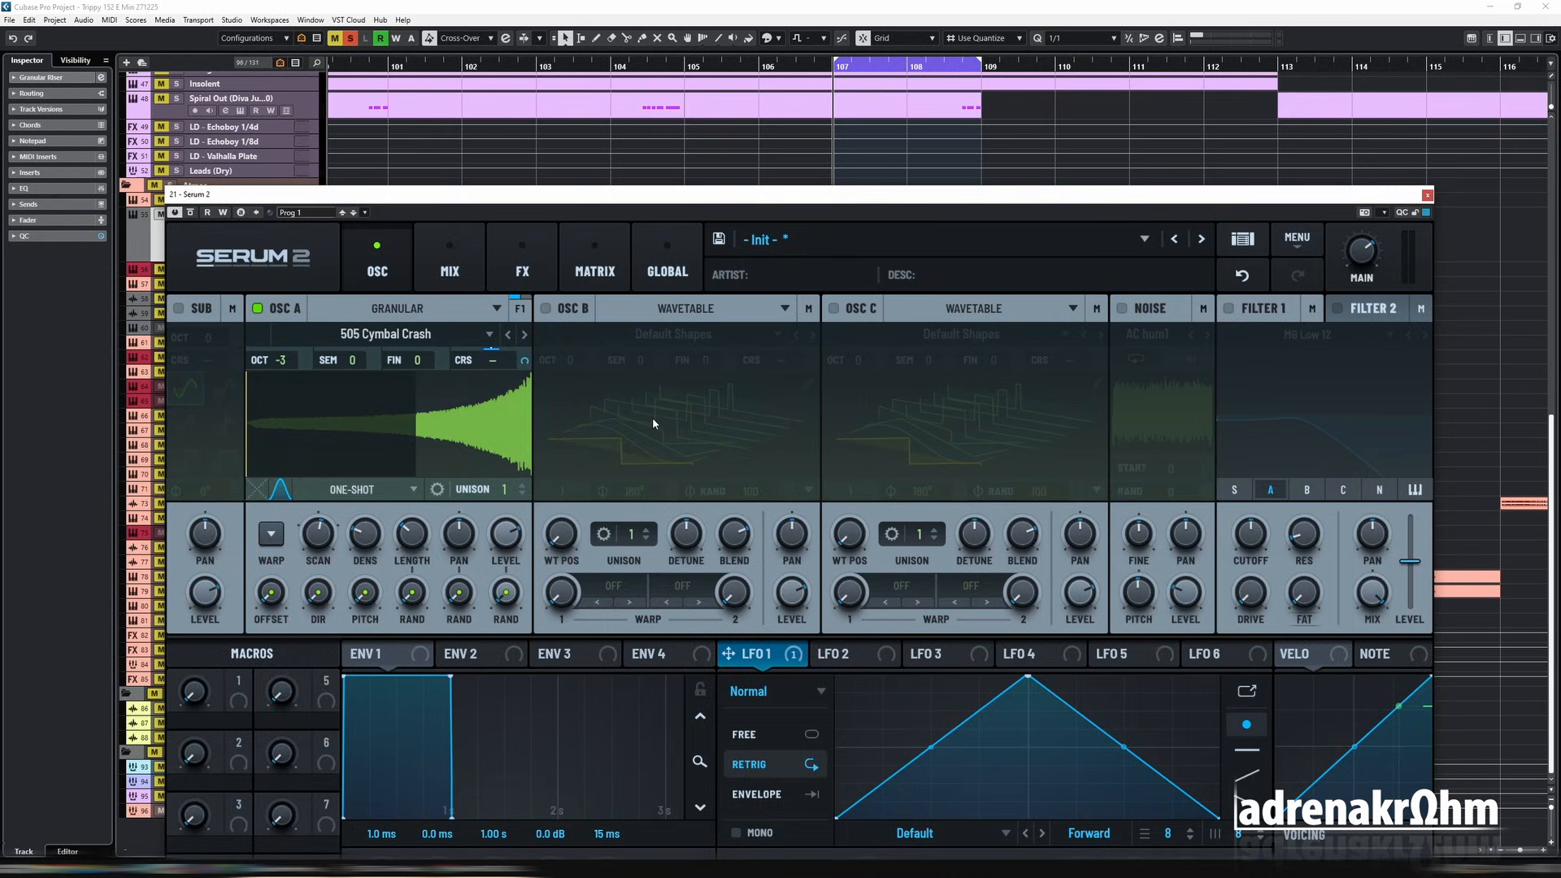
pyautogui.click(595, 260)
pyautogui.click(377, 260)
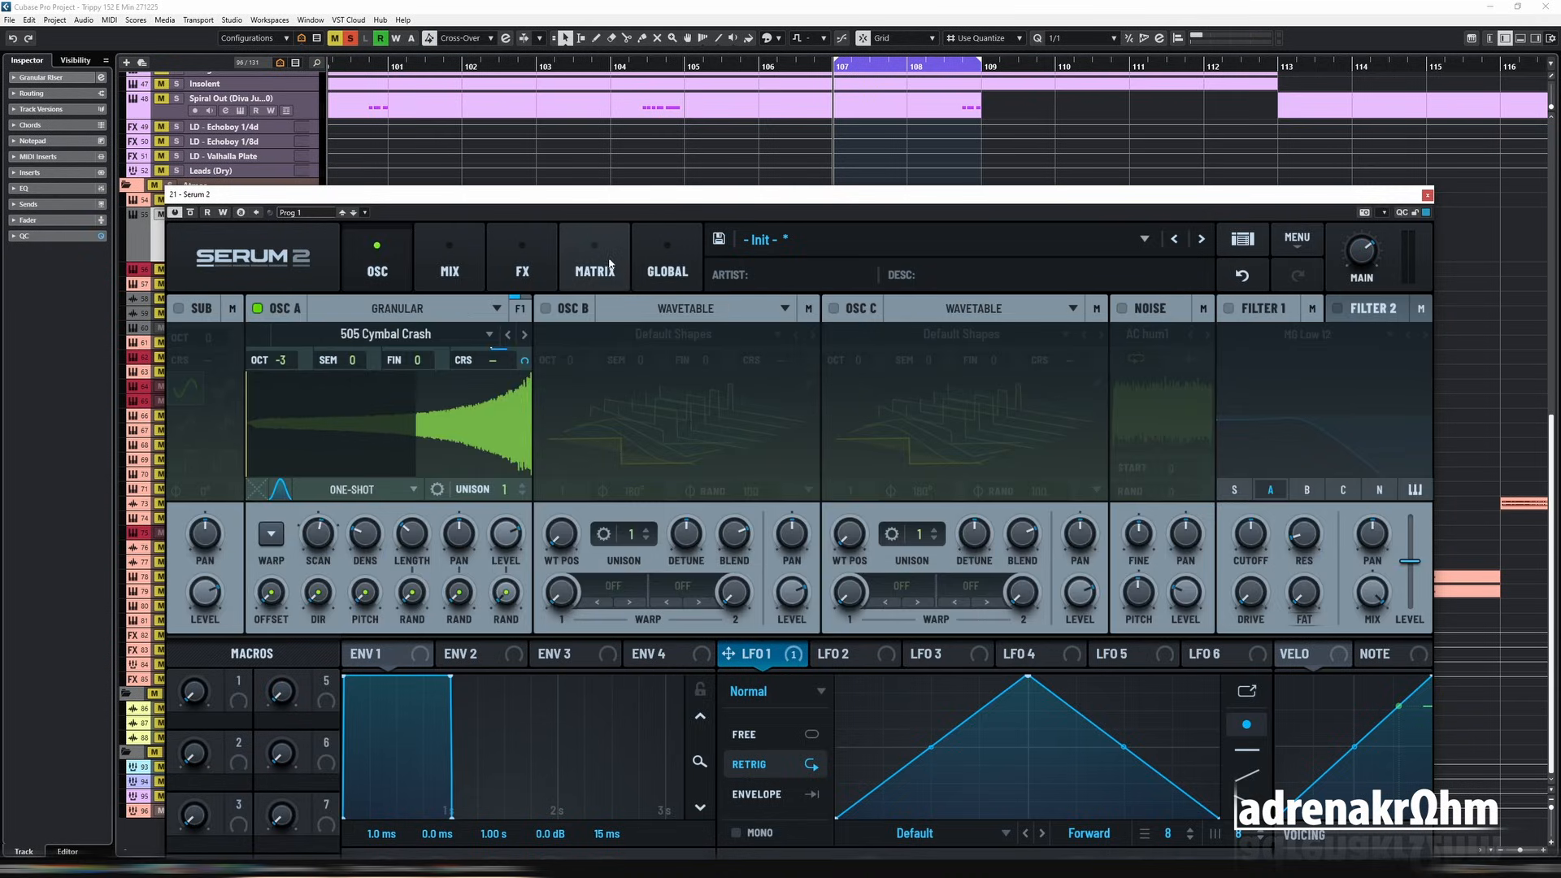
pyautogui.click(594, 261)
pyautogui.doubleClick(530, 350)
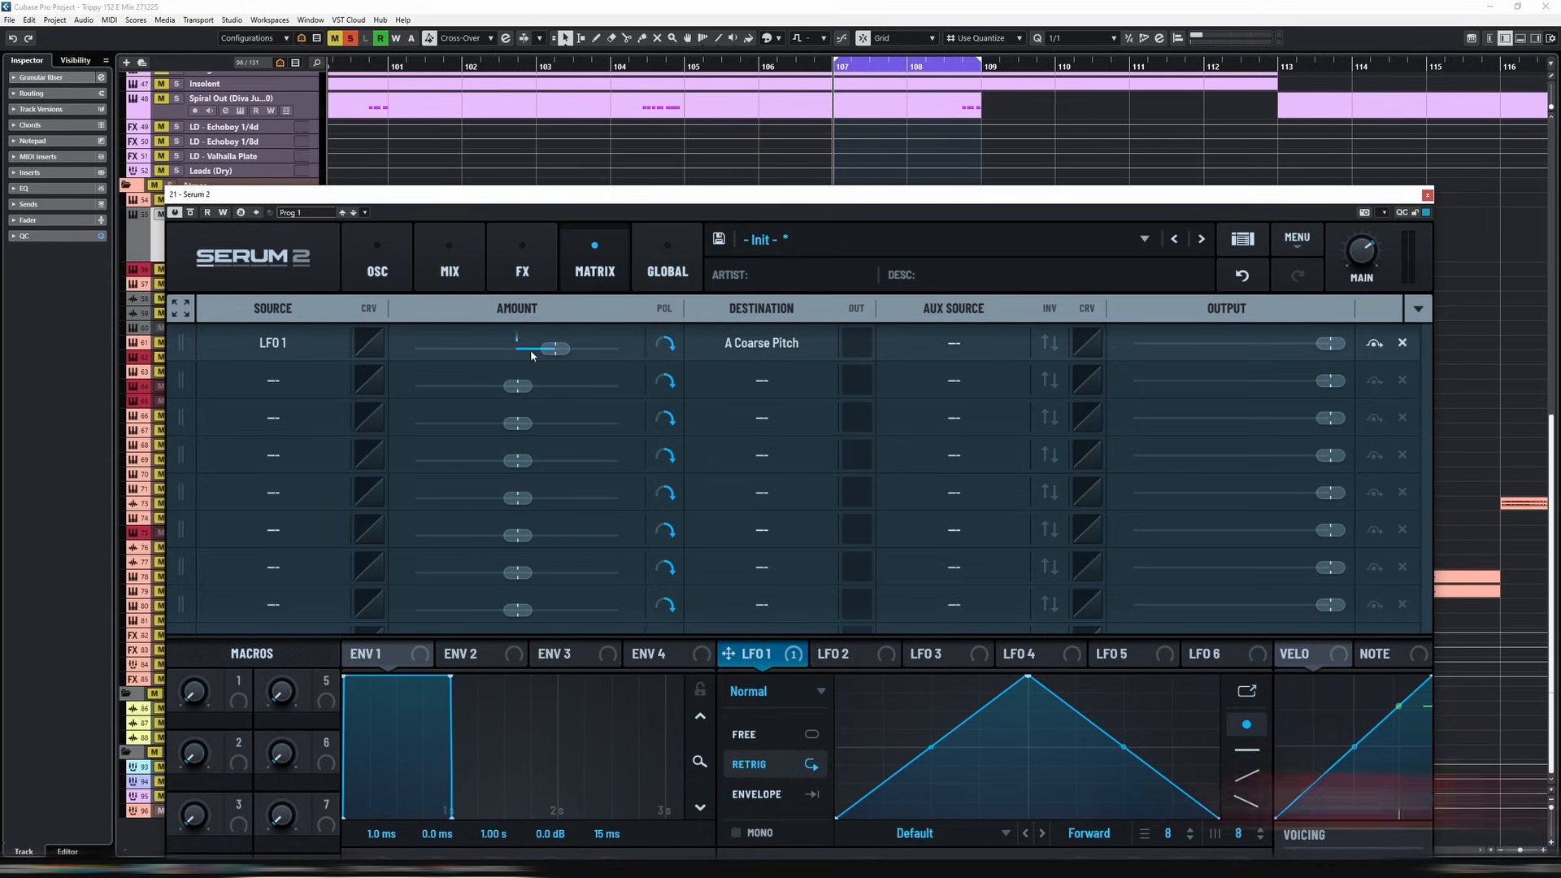
pyautogui.press('Return')
pyautogui.click(402, 273)
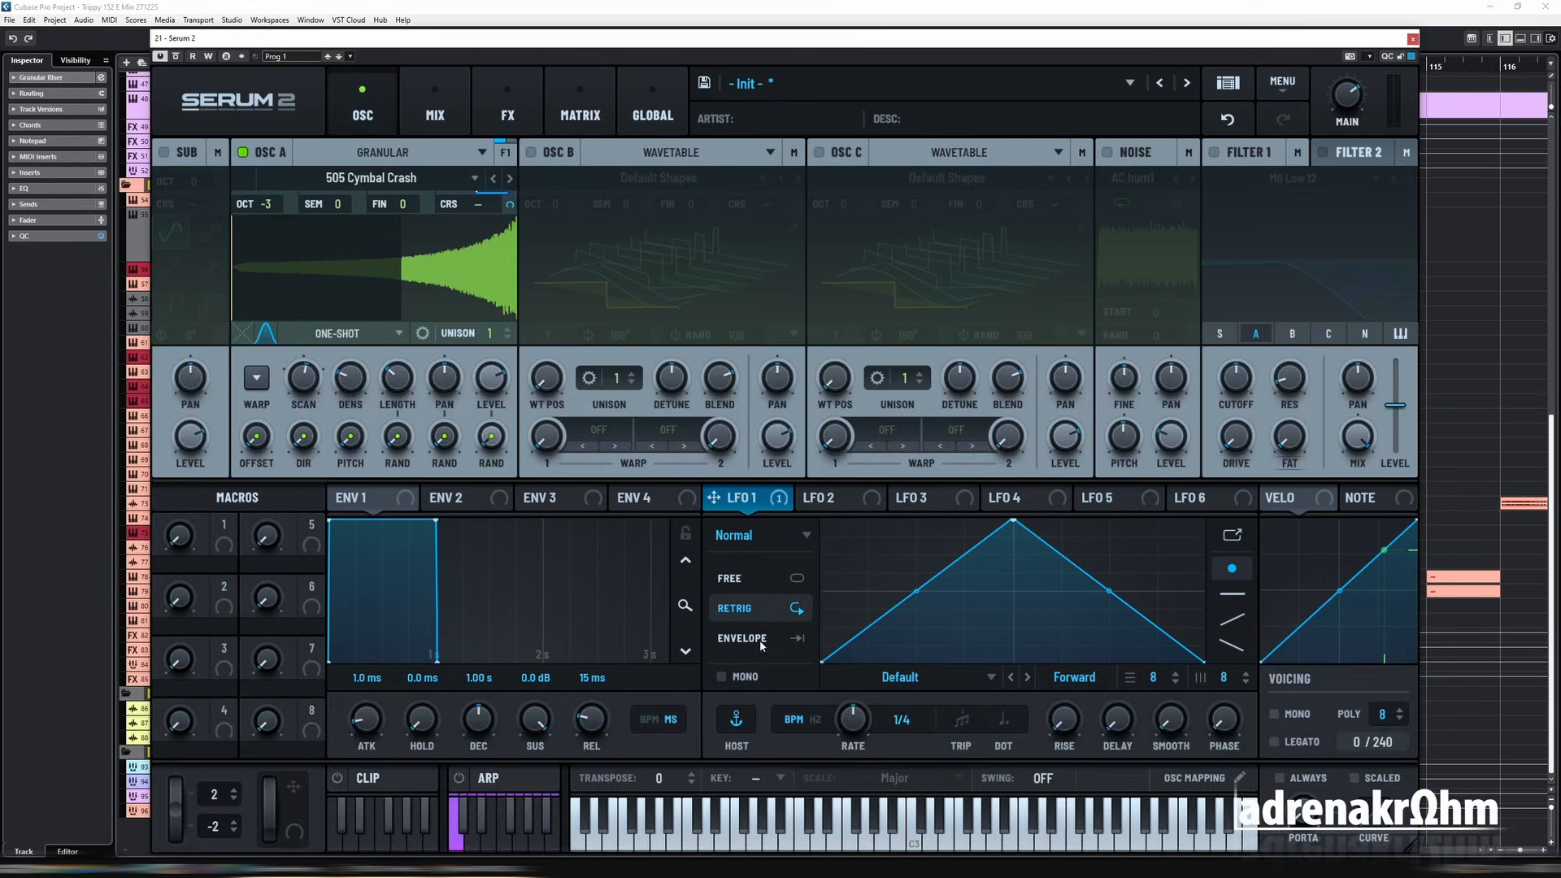
# Step: Reshape LFO 1 into a rising ramp in Envelope mode with a 2 bar rate, and audition the riser
pyautogui.moveTo(1010, 521); pyautogui.dragTo(1274, 486)
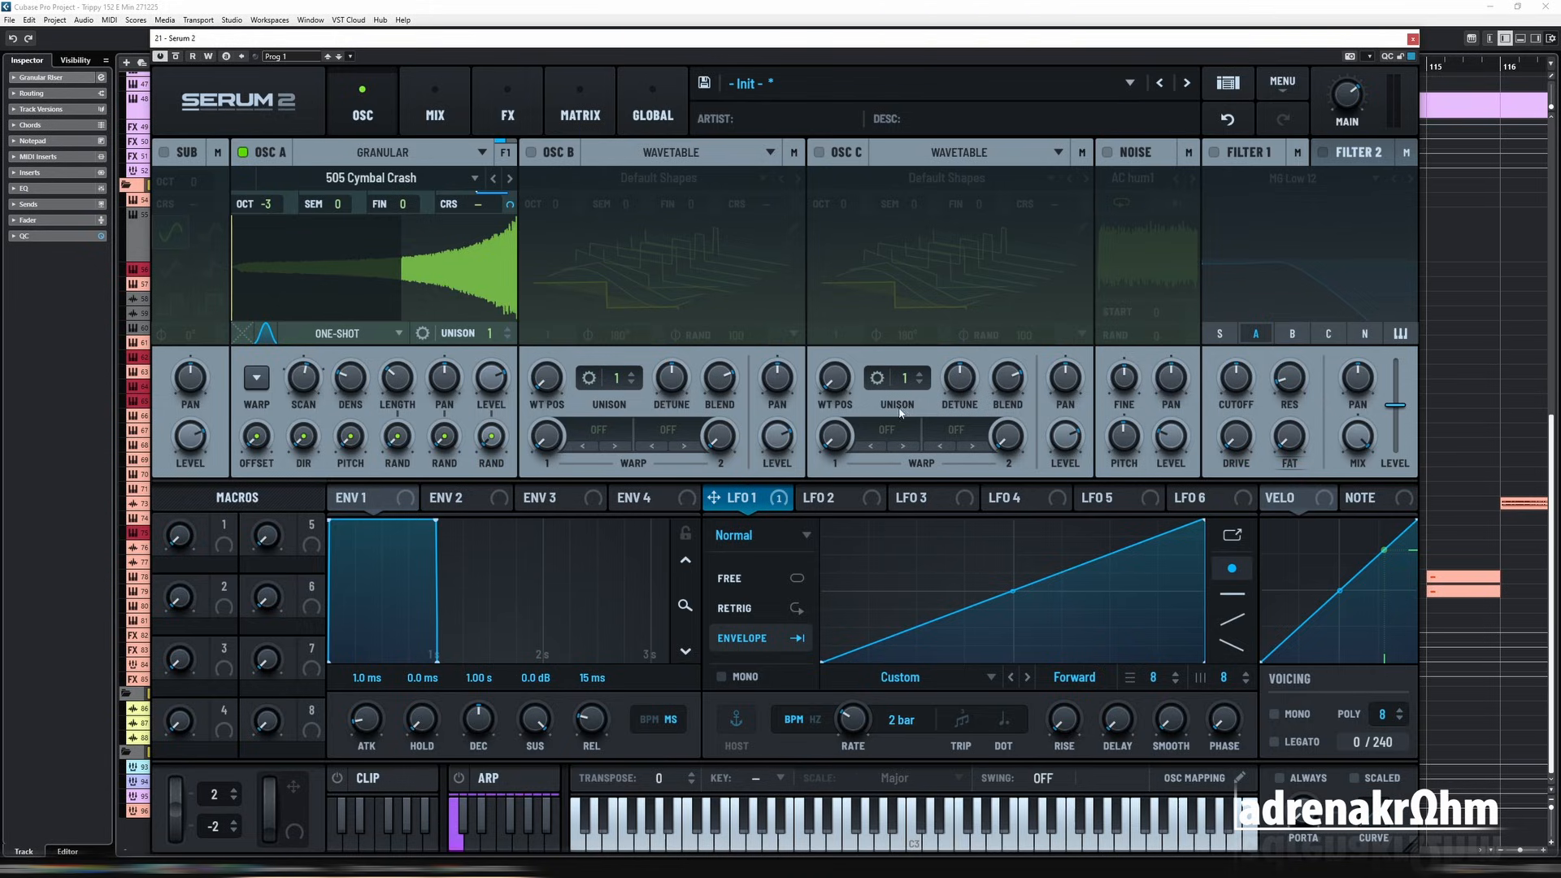
pyautogui.moveTo(790, 42); pyautogui.dragTo(830, 436)
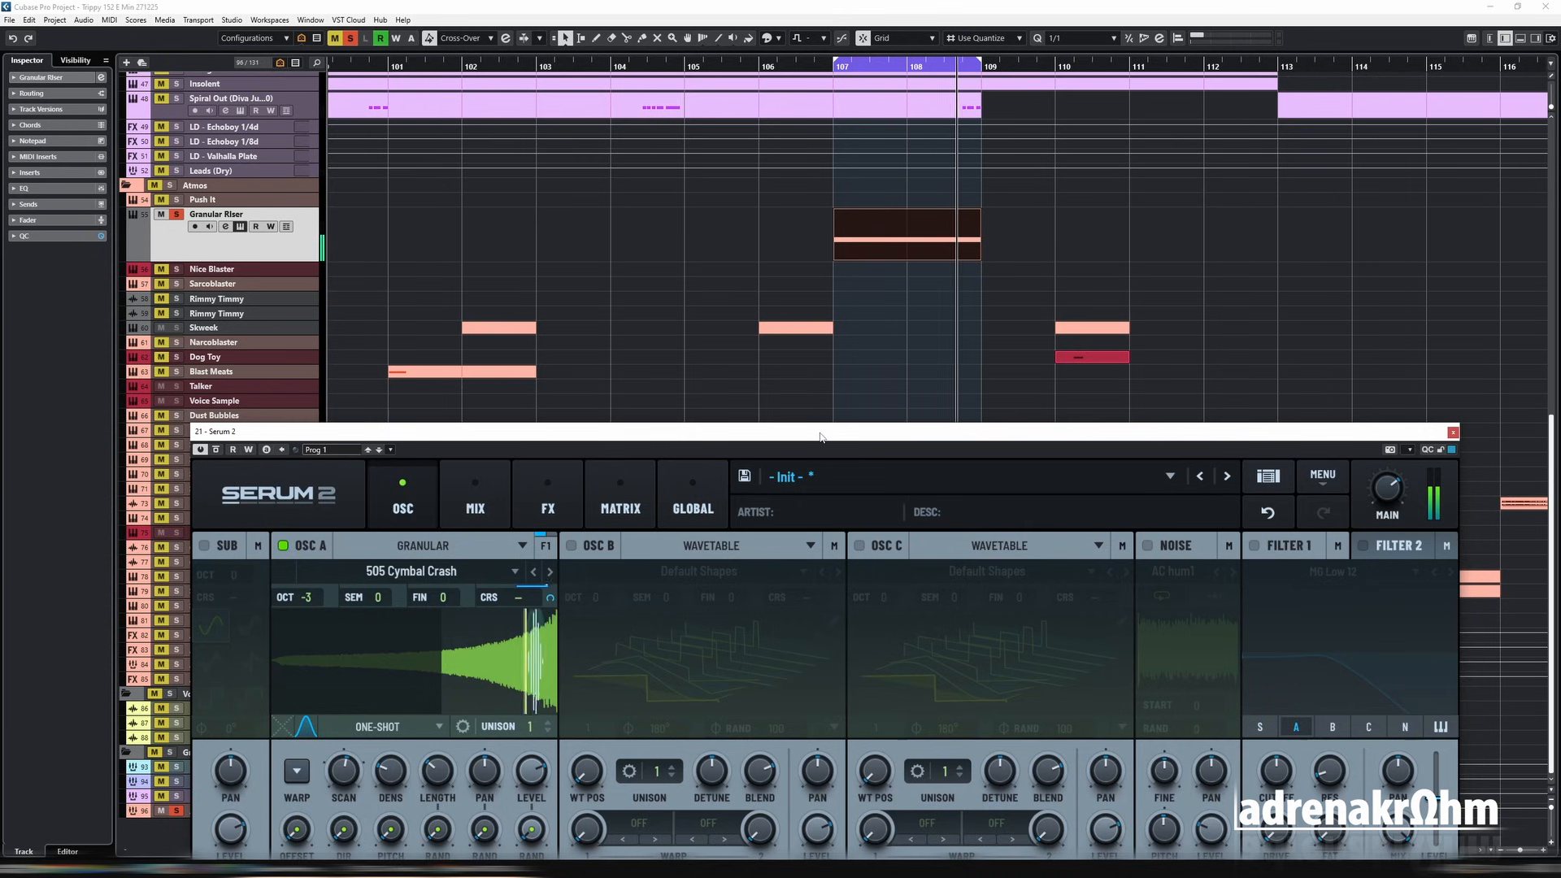
pyautogui.moveTo(819, 436); pyautogui.dragTo(847, 125)
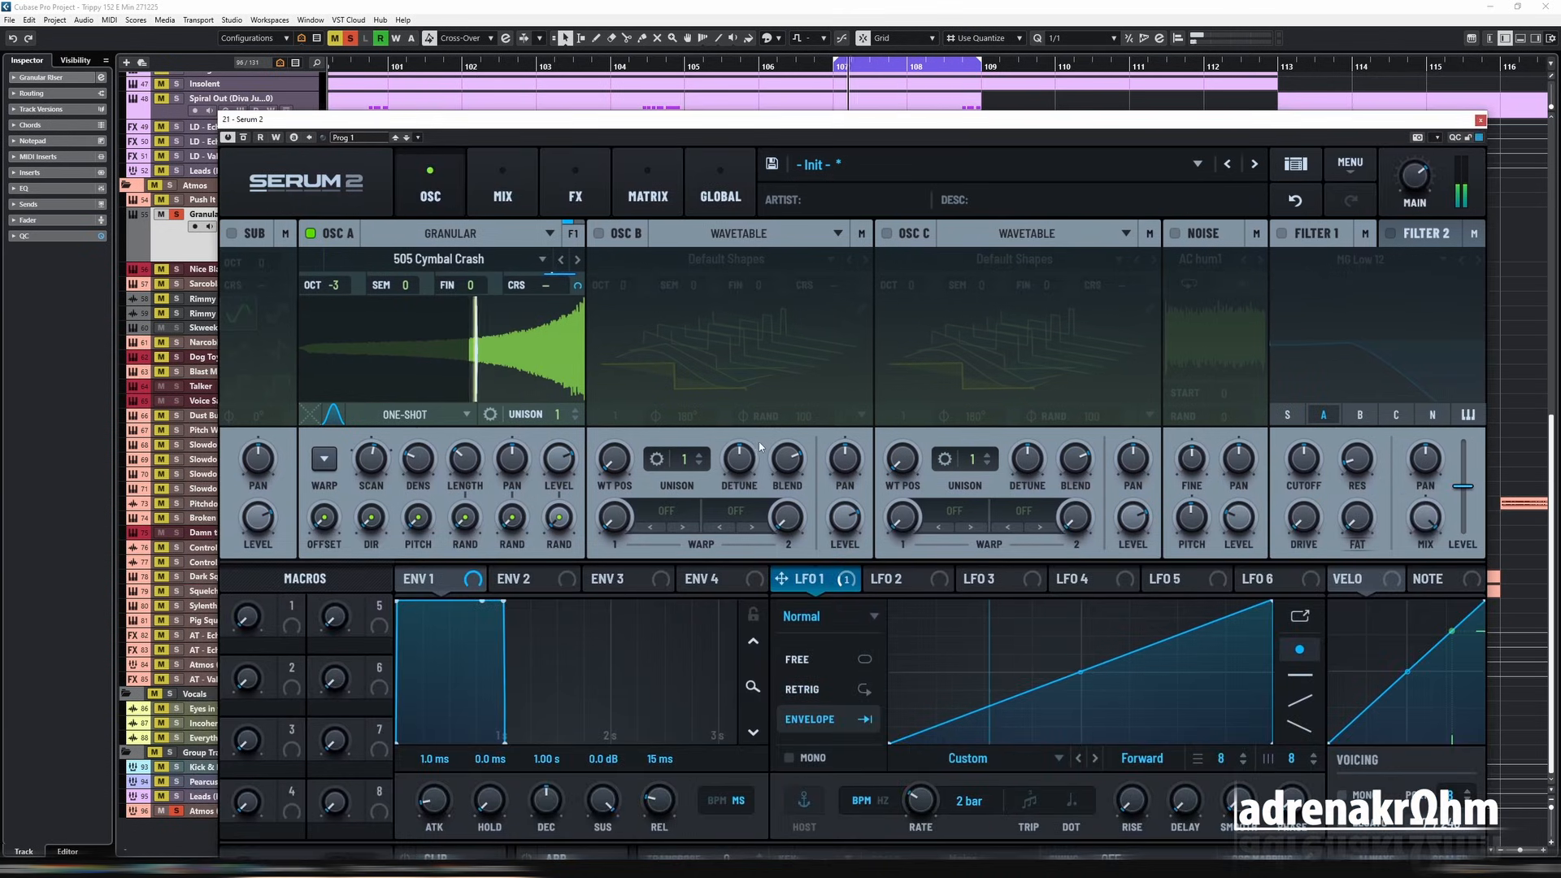
# Step: Enable filter 1 and set its type to Band 24
pyautogui.click(1283, 233)
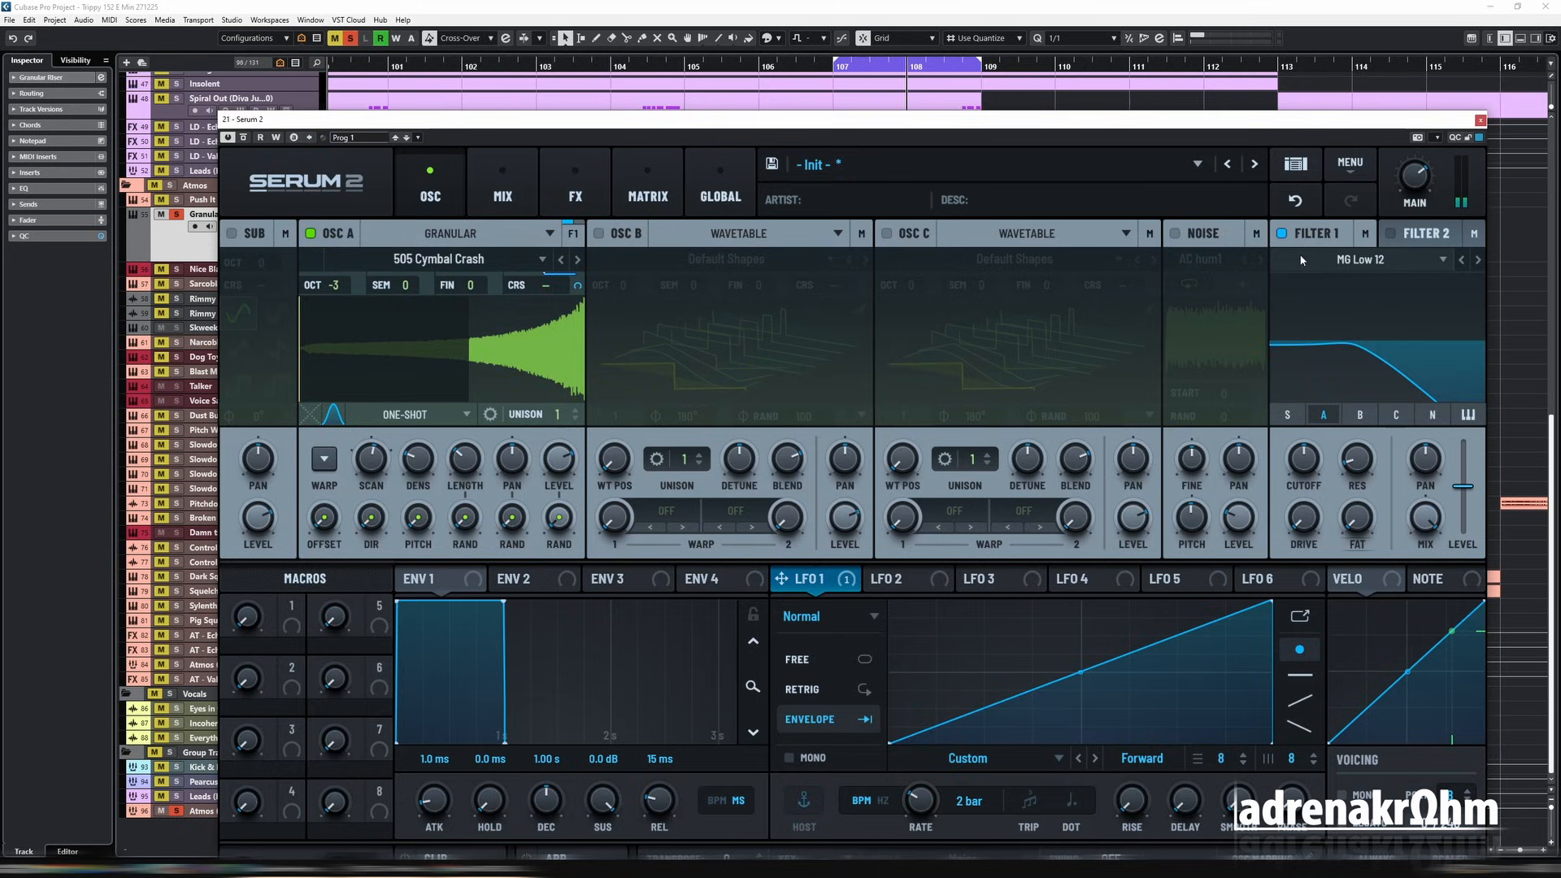
pyautogui.click(1321, 259)
pyautogui.moveTo(1310, 280)
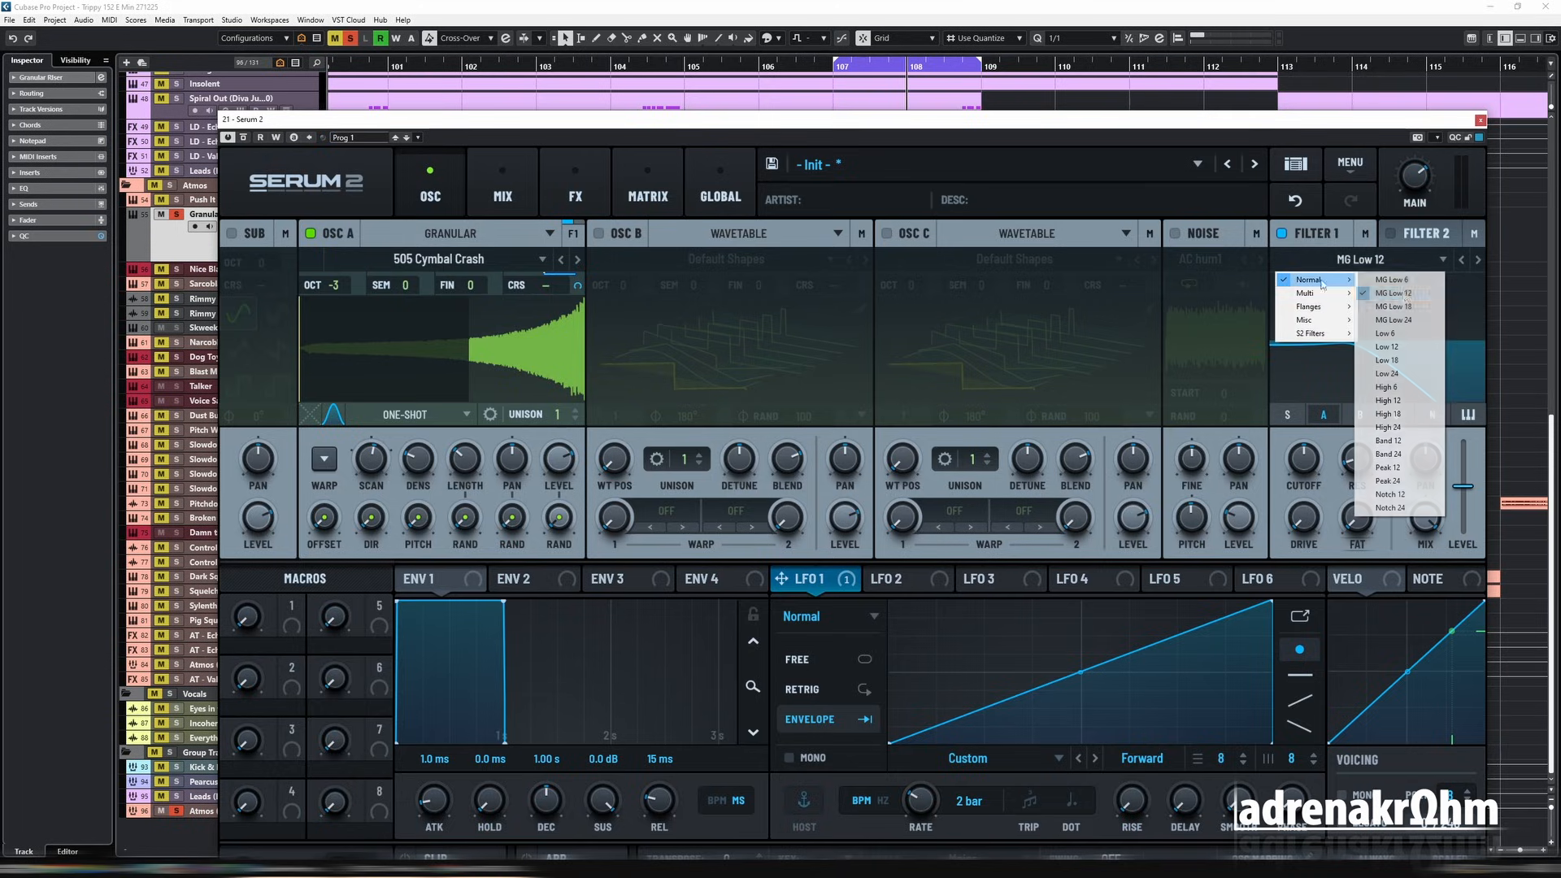
pyautogui.click(1413, 456)
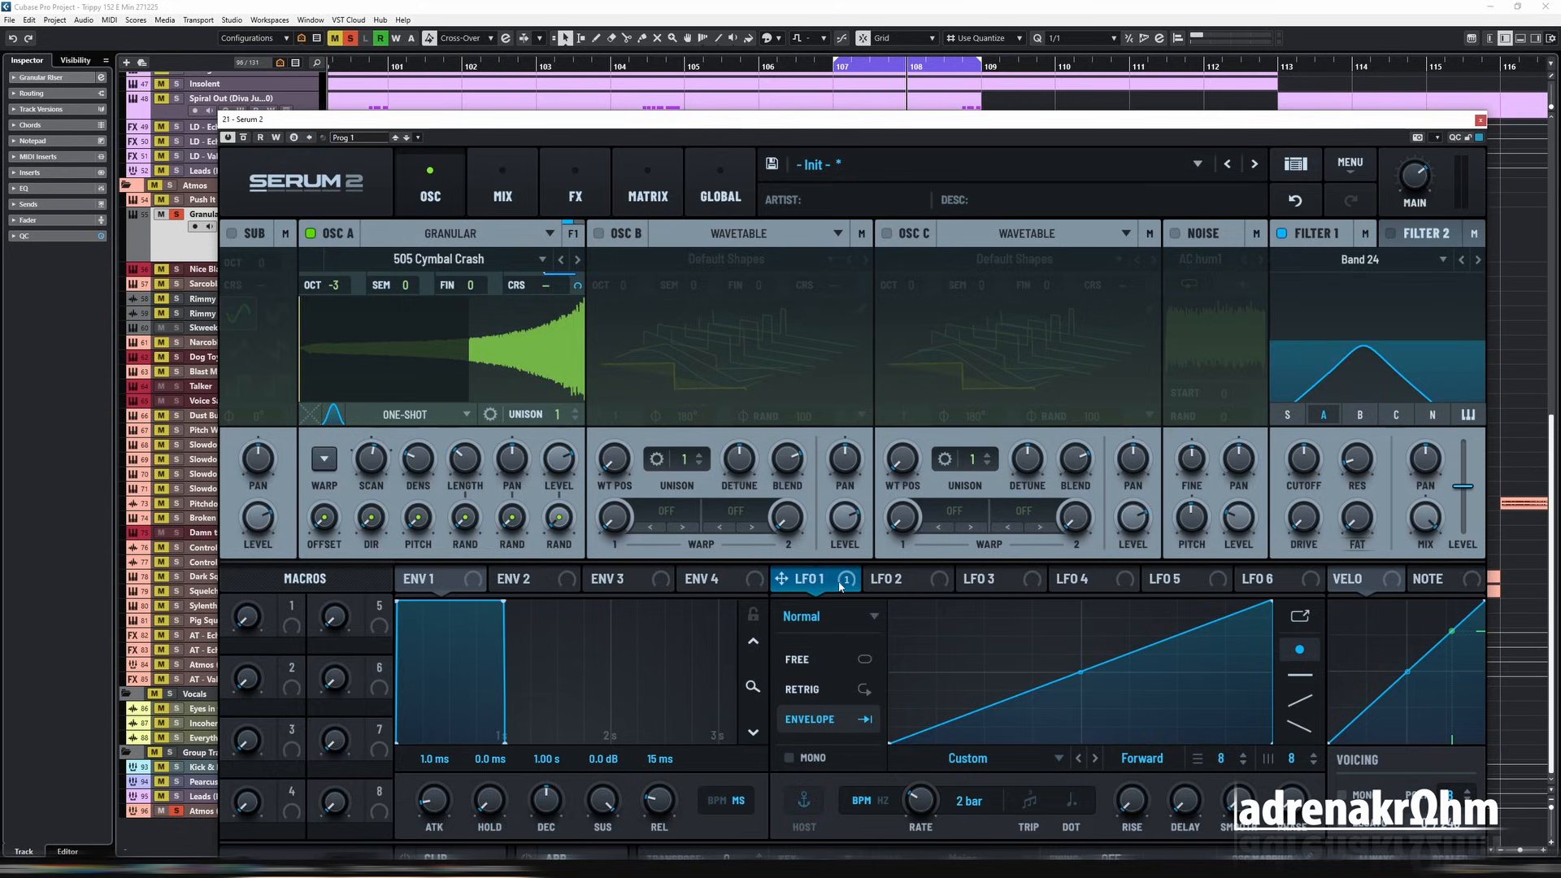
# Step: Assign LFO 1 to filter 1's cutoff, reduce the modulation depth and adjust the cutoff during playback
pyautogui.moveTo(841, 586); pyautogui.dragTo(1304, 460)
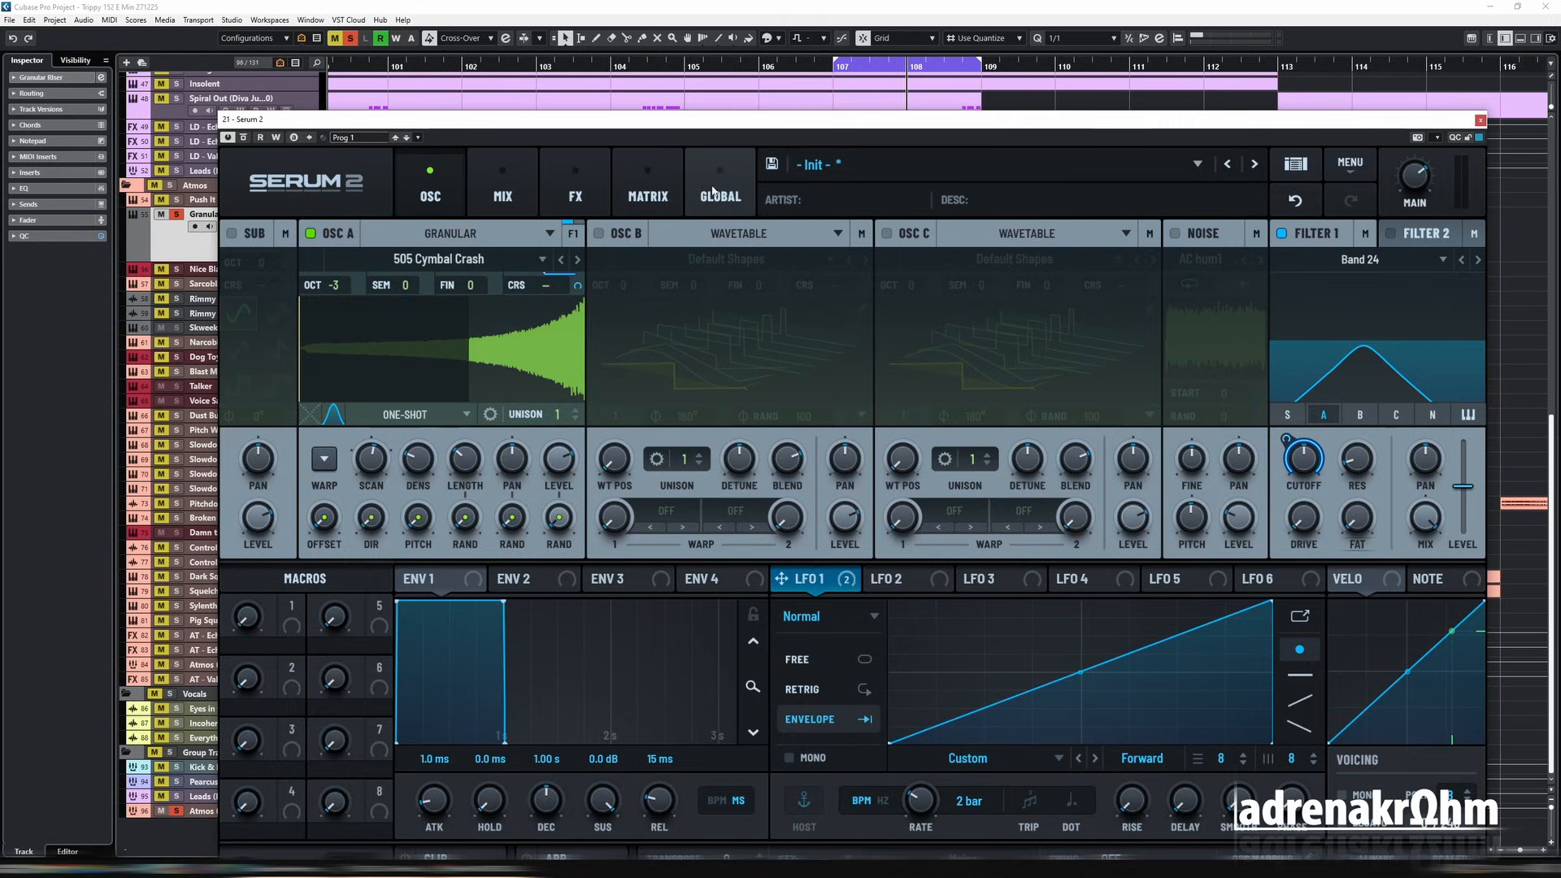
pyautogui.click(648, 192)
pyautogui.click(431, 194)
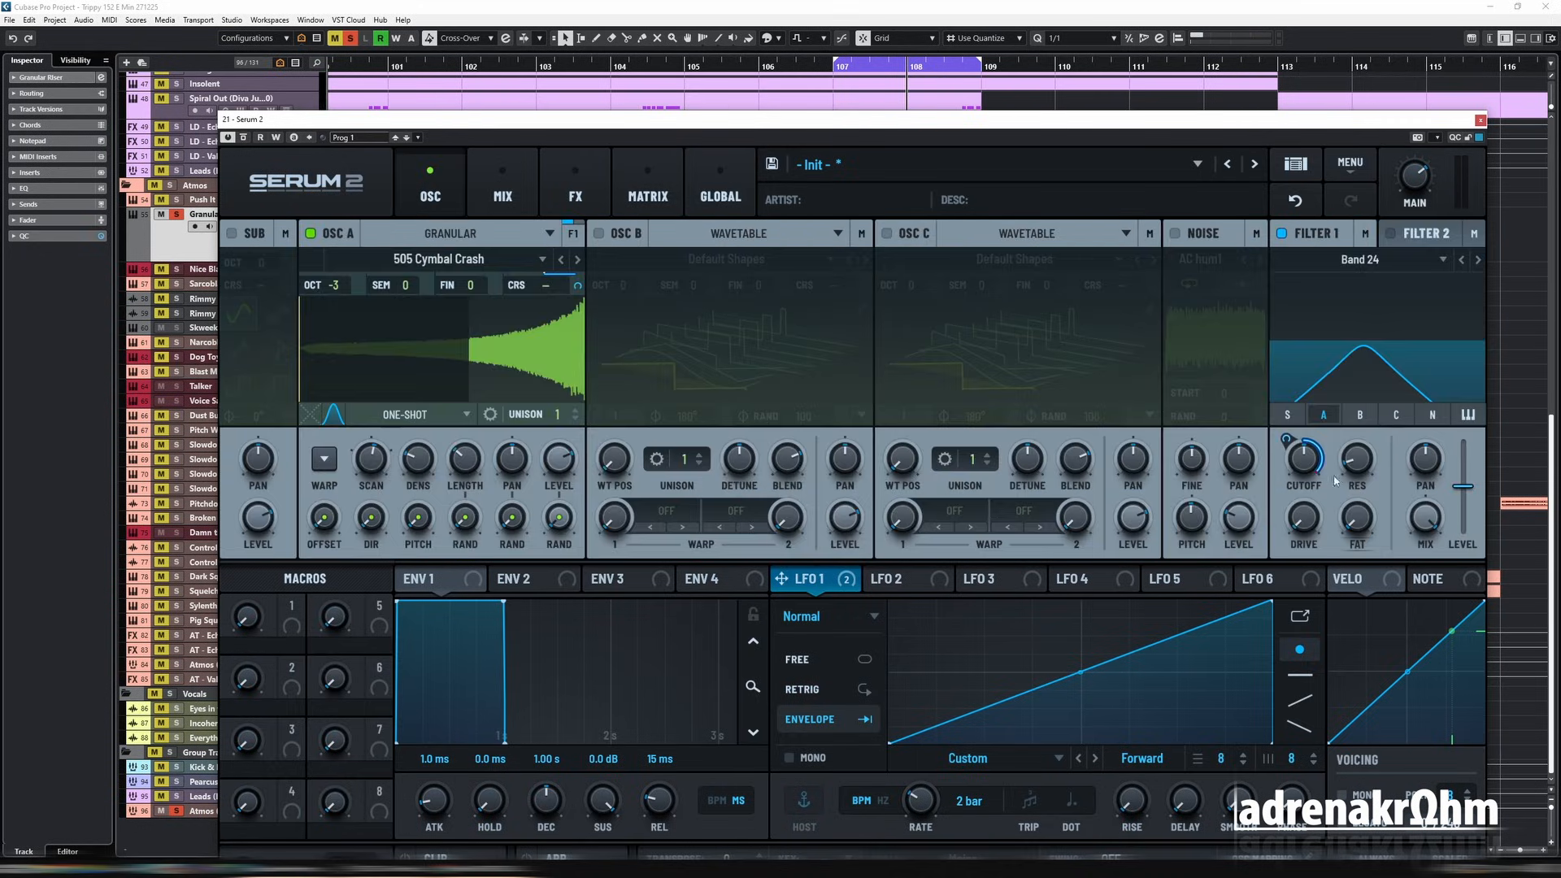
pyautogui.moveTo(1288, 441)
pyautogui.mouseDown()
pyautogui.moveTo(1286, 545)
pyautogui.moveTo(1302, 458)
pyautogui.mouseUp()
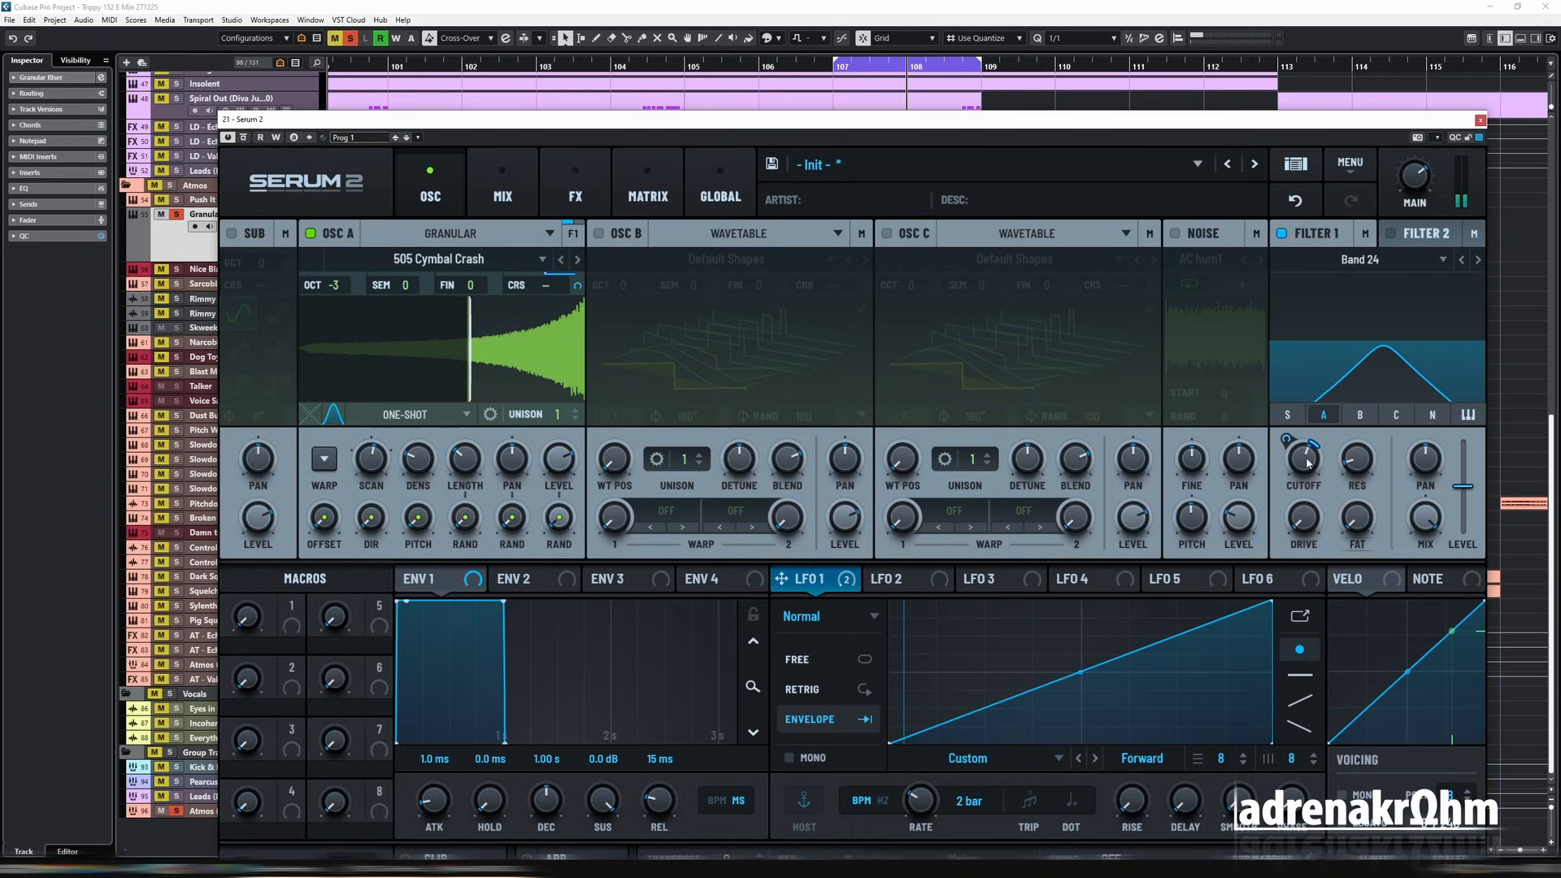
pyautogui.moveTo(1299, 466); pyautogui.dragTo(1312, 500)
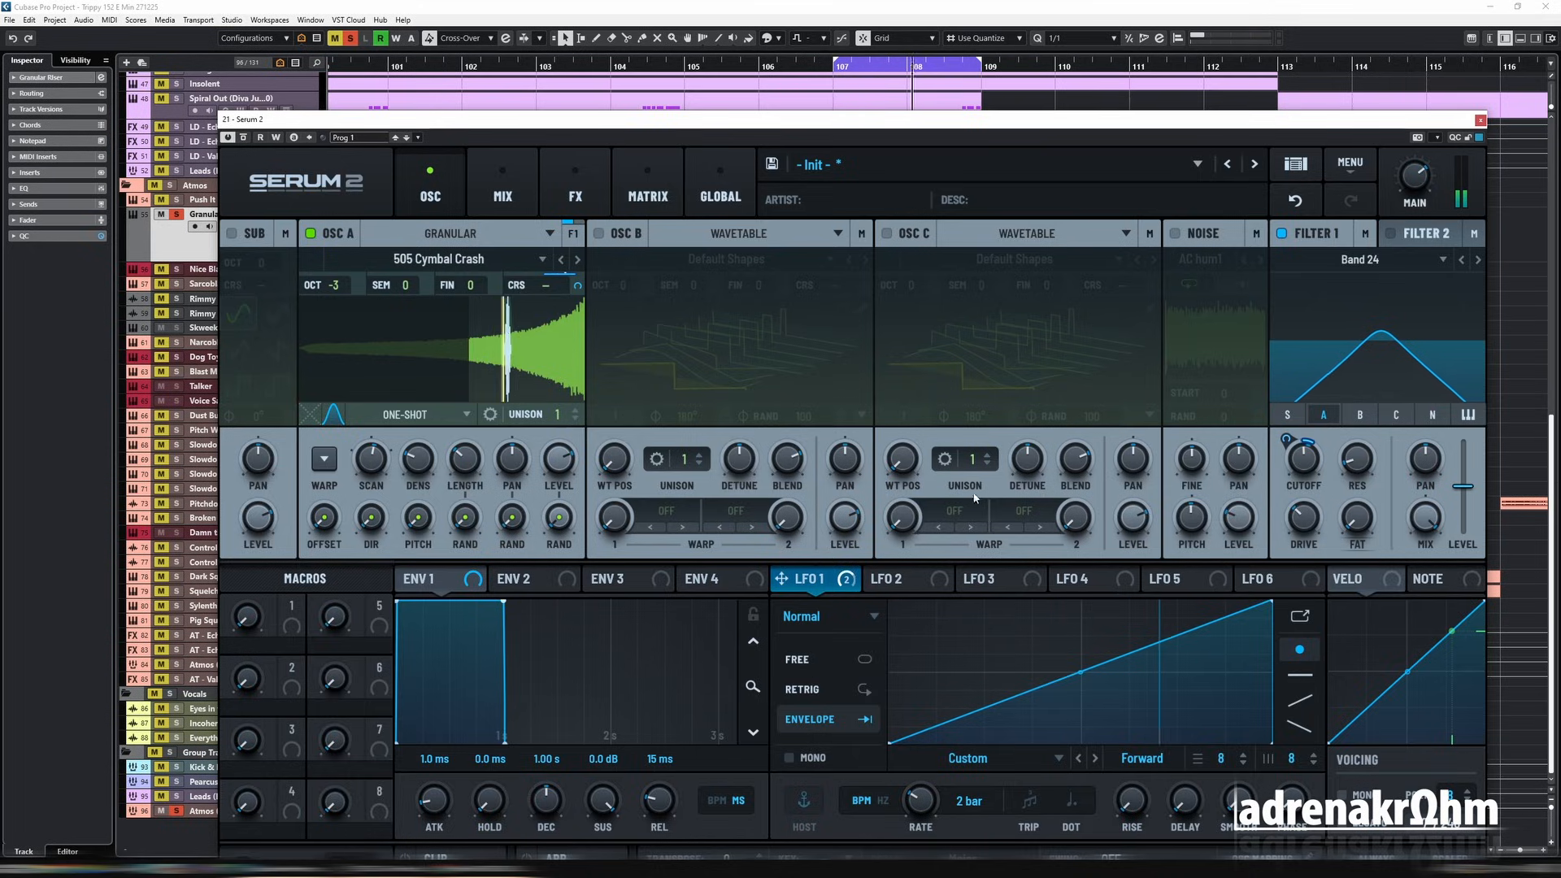
# Step: Assign LFO 1 to oscillator A's grain length and reduce the modulation depth during playback
pyautogui.moveTo(780, 578); pyautogui.dragTo(466, 461)
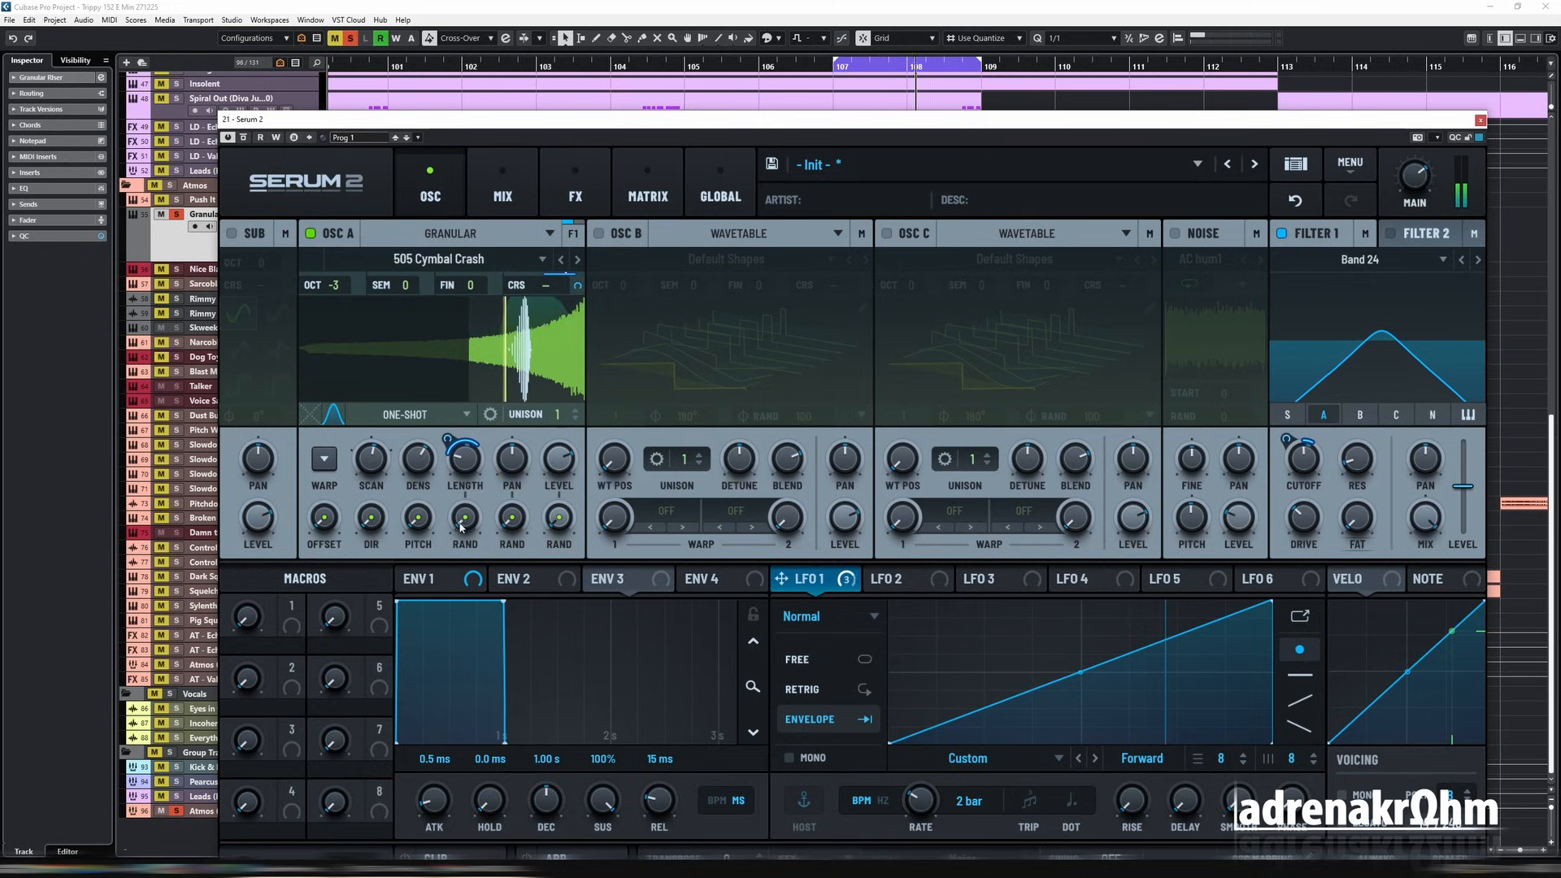
pyautogui.moveTo(467, 514)
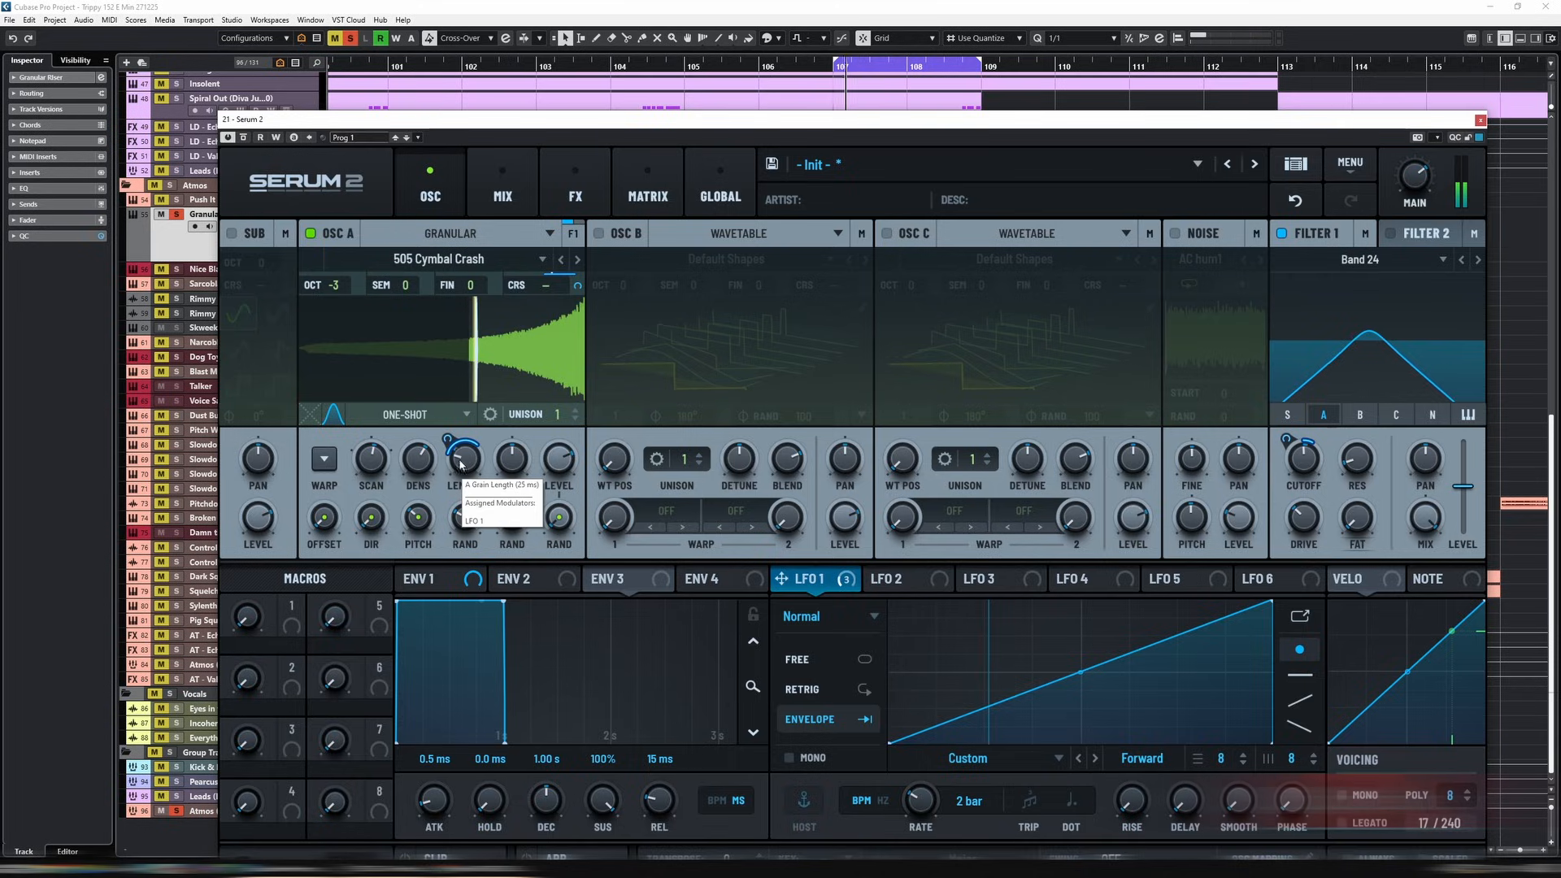
pyautogui.moveTo(448, 440)
pyautogui.mouseDown()
pyautogui.moveTo(449, 453)
pyautogui.moveTo(476, 446)
pyautogui.mouseUp()
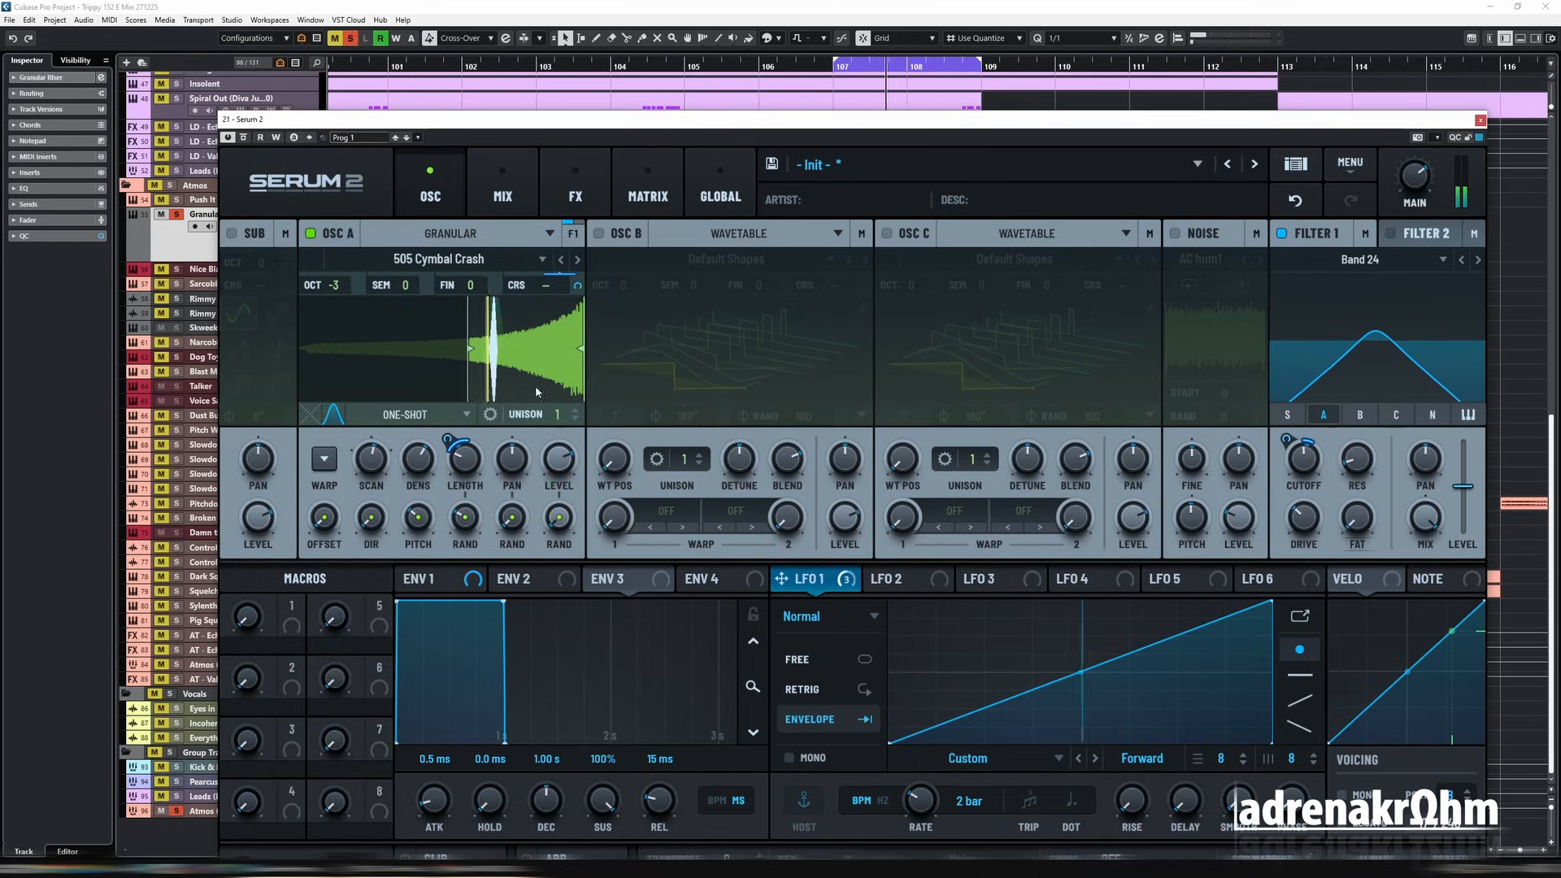
# Step: Add a Reverb to the main effects chain
pyautogui.click(575, 191)
pyautogui.click(244, 270)
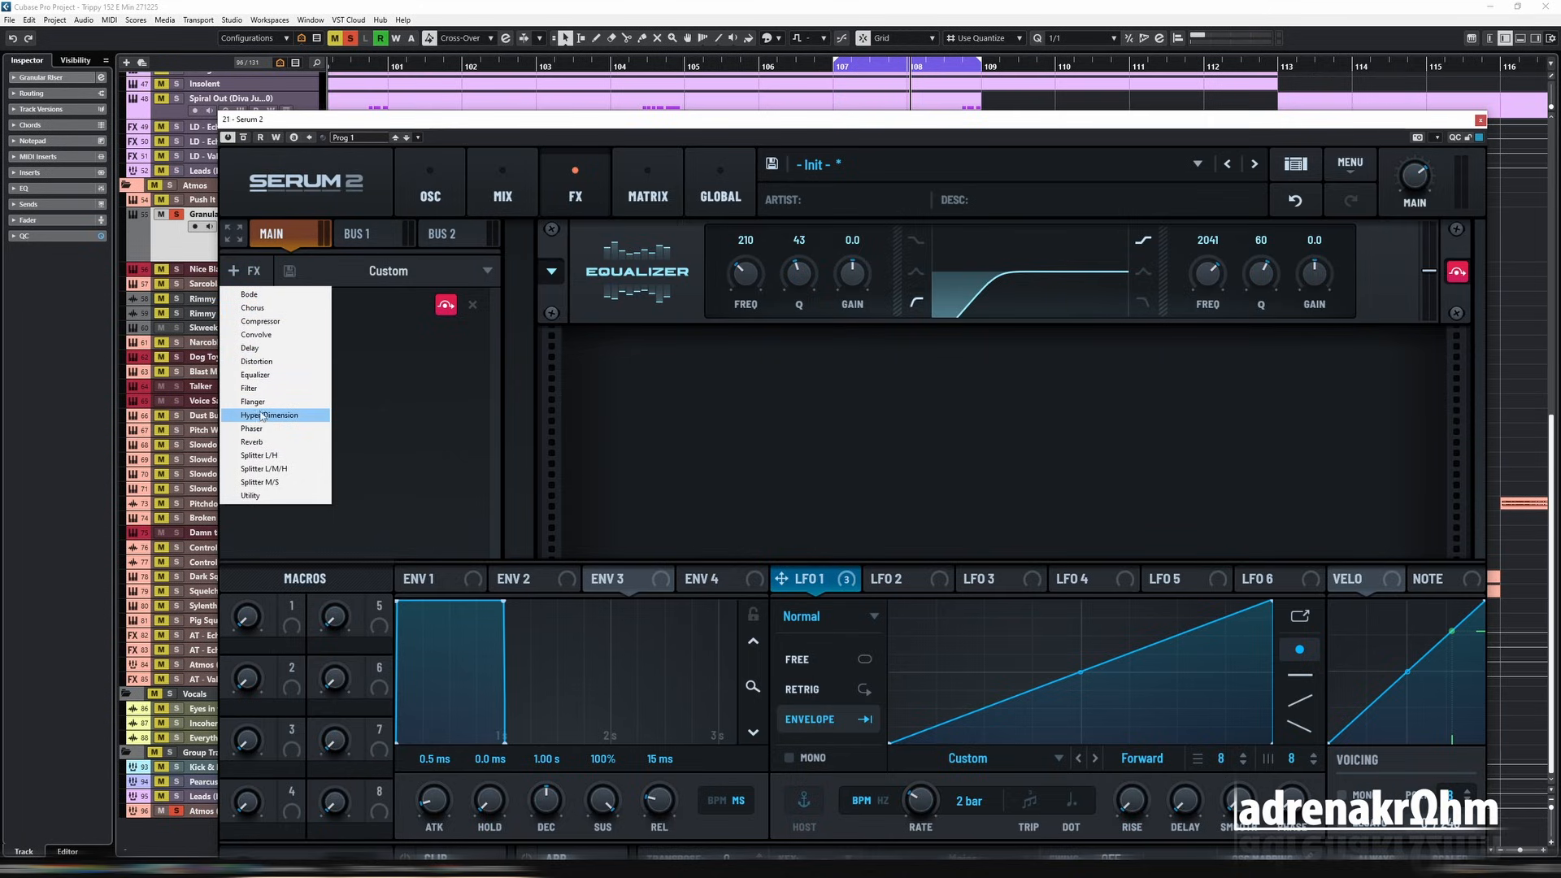
pyautogui.click(272, 443)
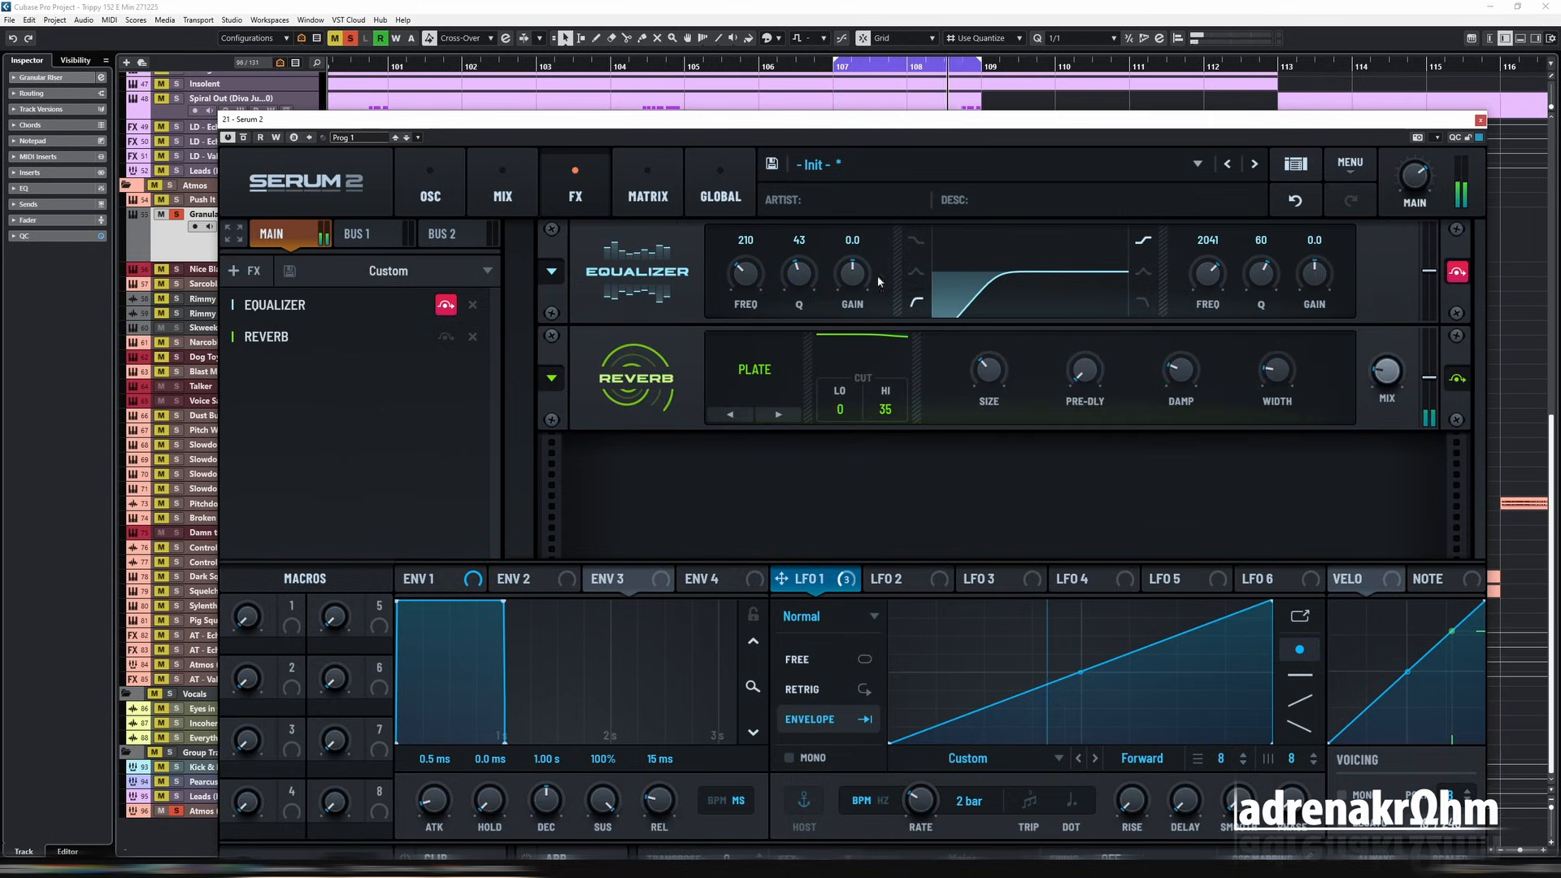
# Step: Sweep the equalizer's low-cut frequency up to about 963 and back down, and return to the oscillator view
pyautogui.moveTo(729, 283); pyautogui.dragTo(758, 236)
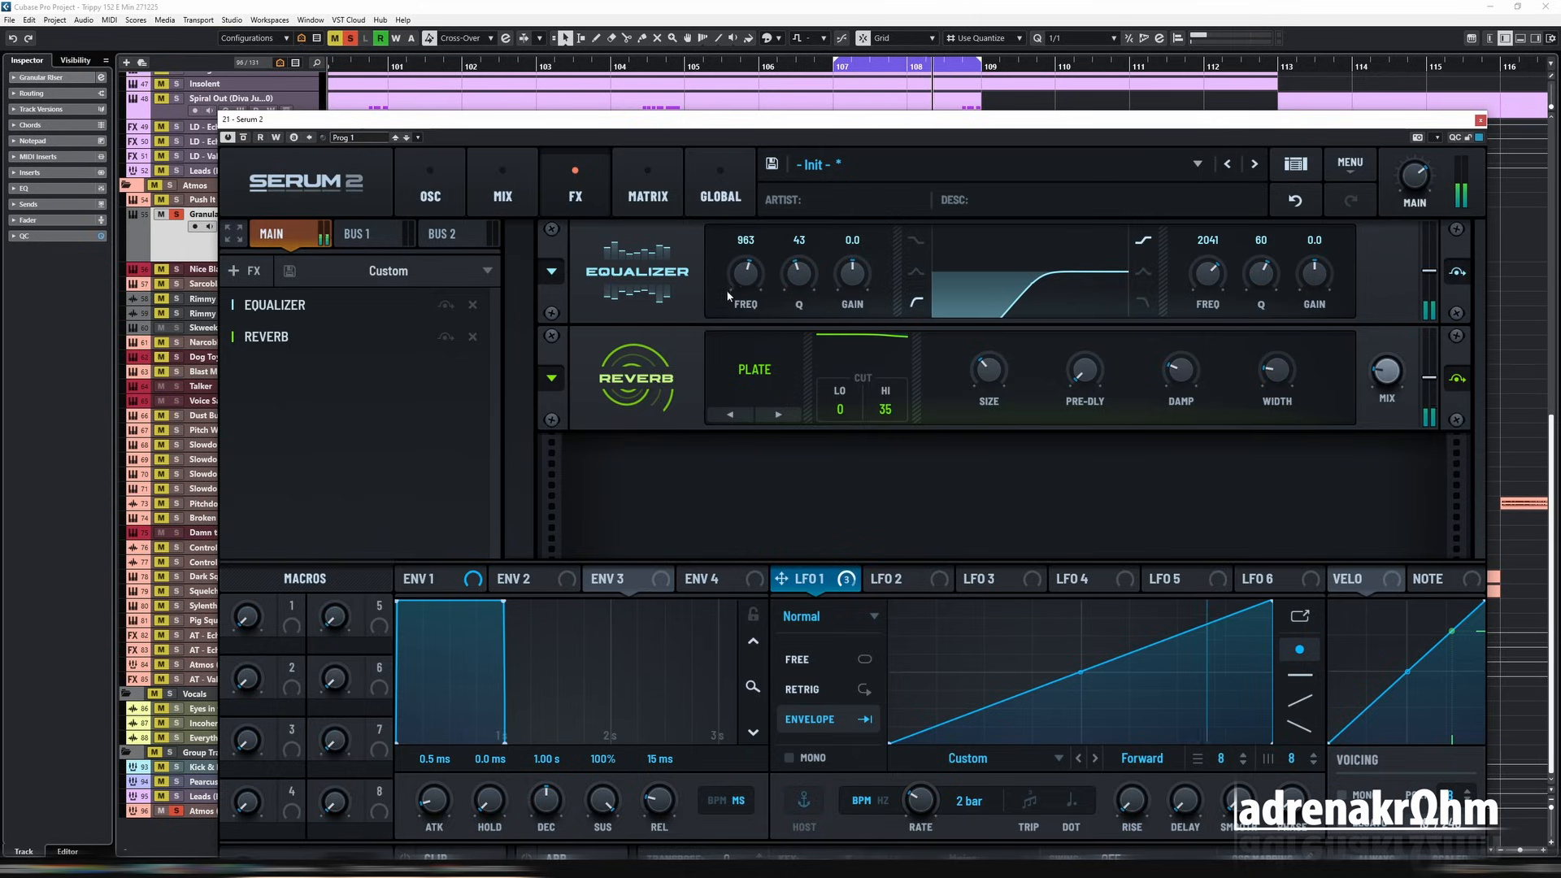
pyautogui.moveTo(725, 290); pyautogui.dragTo(741, 316)
pyautogui.click(430, 191)
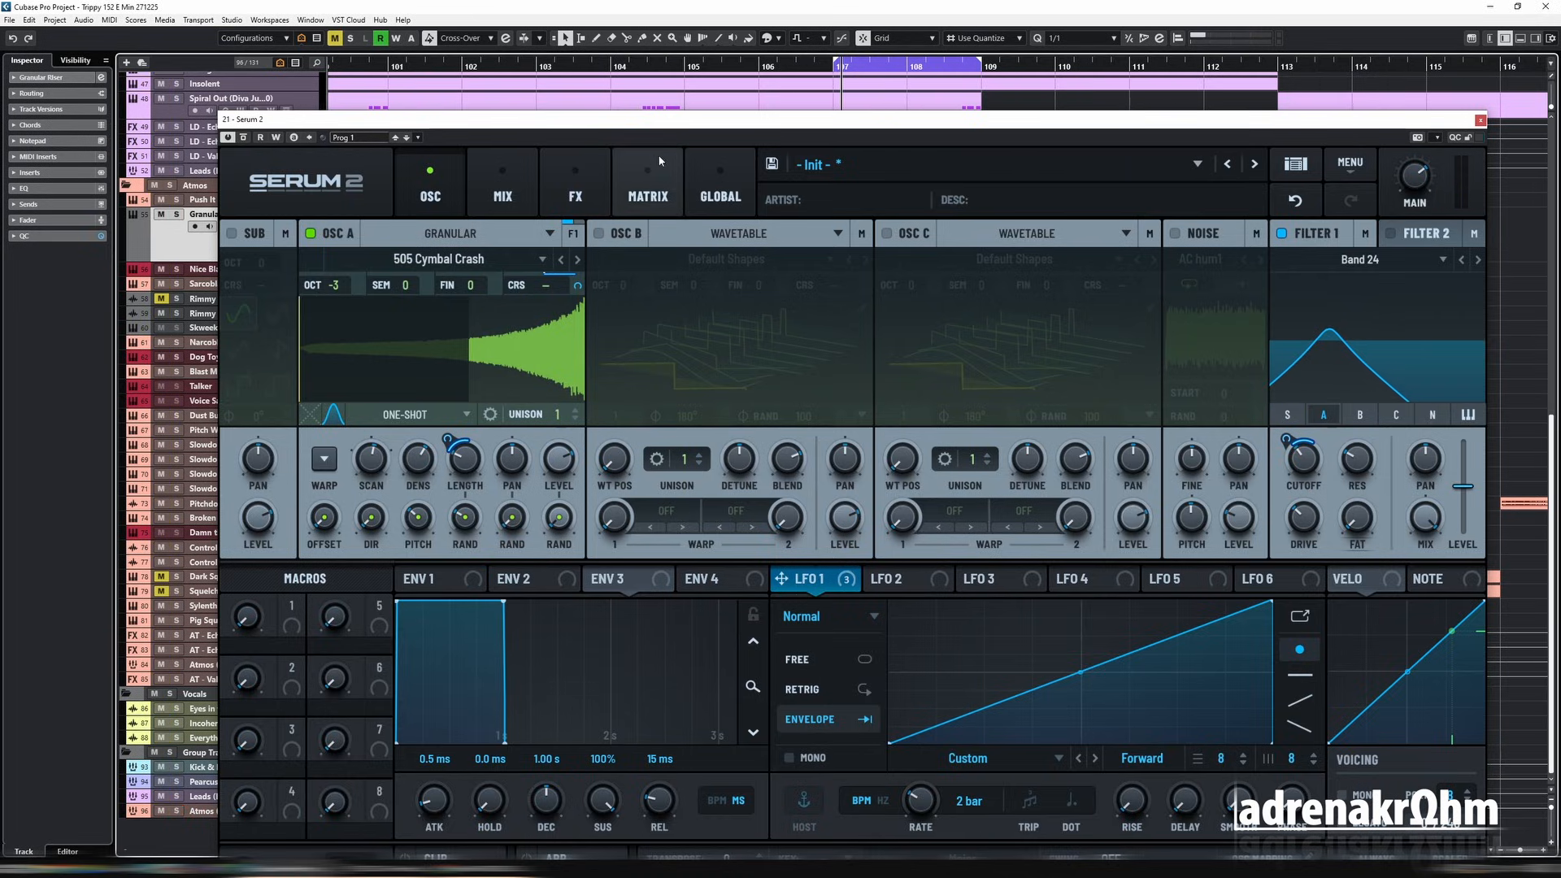
pyautogui.moveTo(707, 119); pyautogui.dragTo(692, 290)
pyautogui.moveTo(980, 61); pyautogui.dragTo(1055, 63)
pyautogui.press('space')
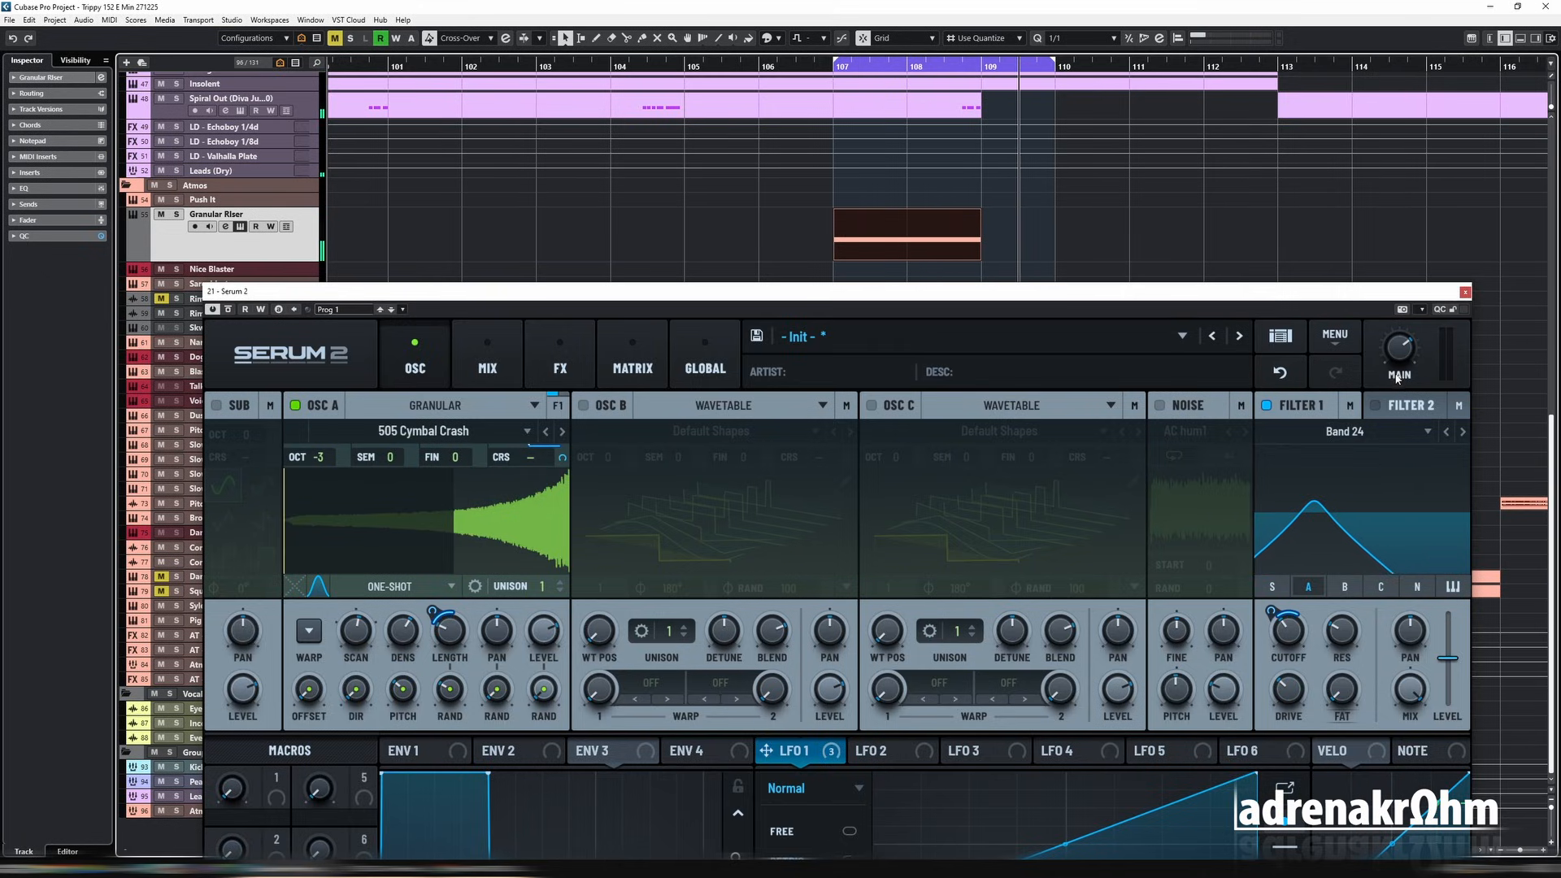
pyautogui.press('e')
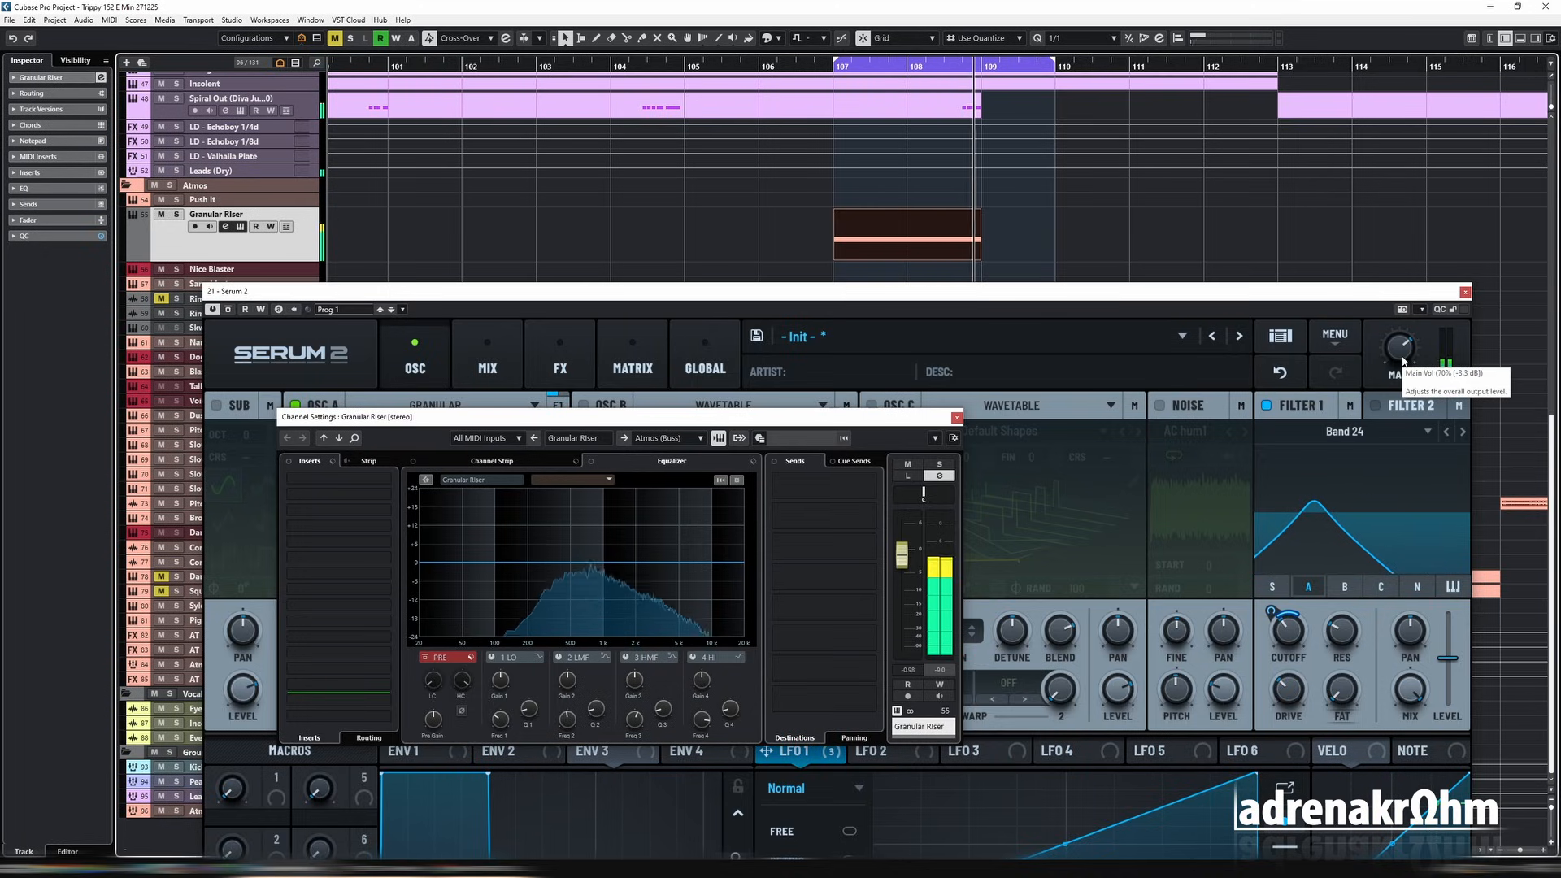
pyautogui.press('e')
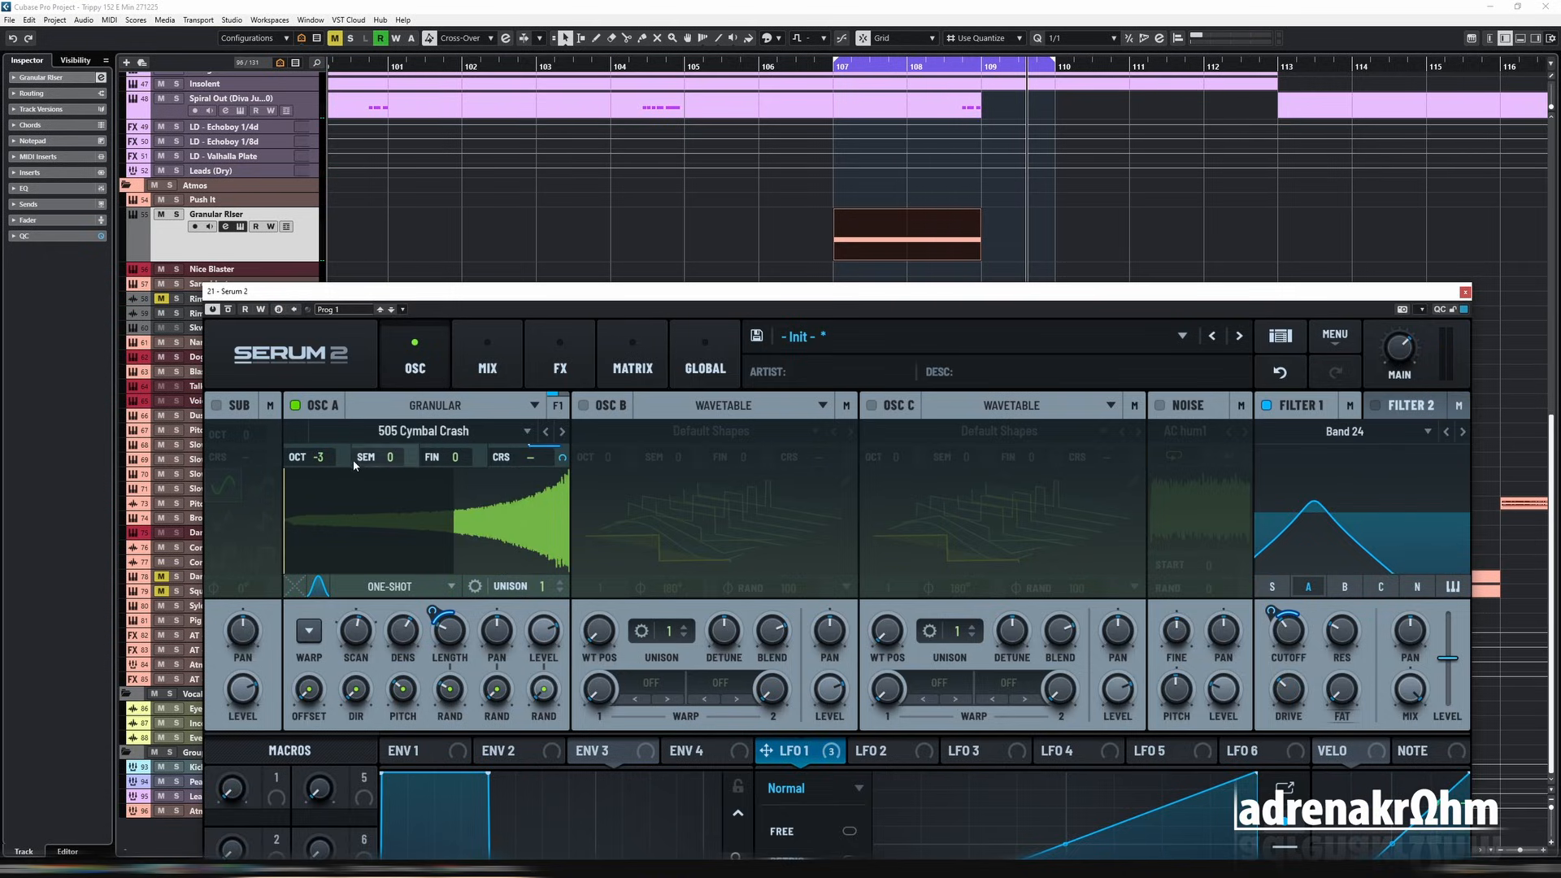
# Step: Set oscillator A's octave to -4 and audition the riser from bar 107
pyautogui.moveTo(322, 461)
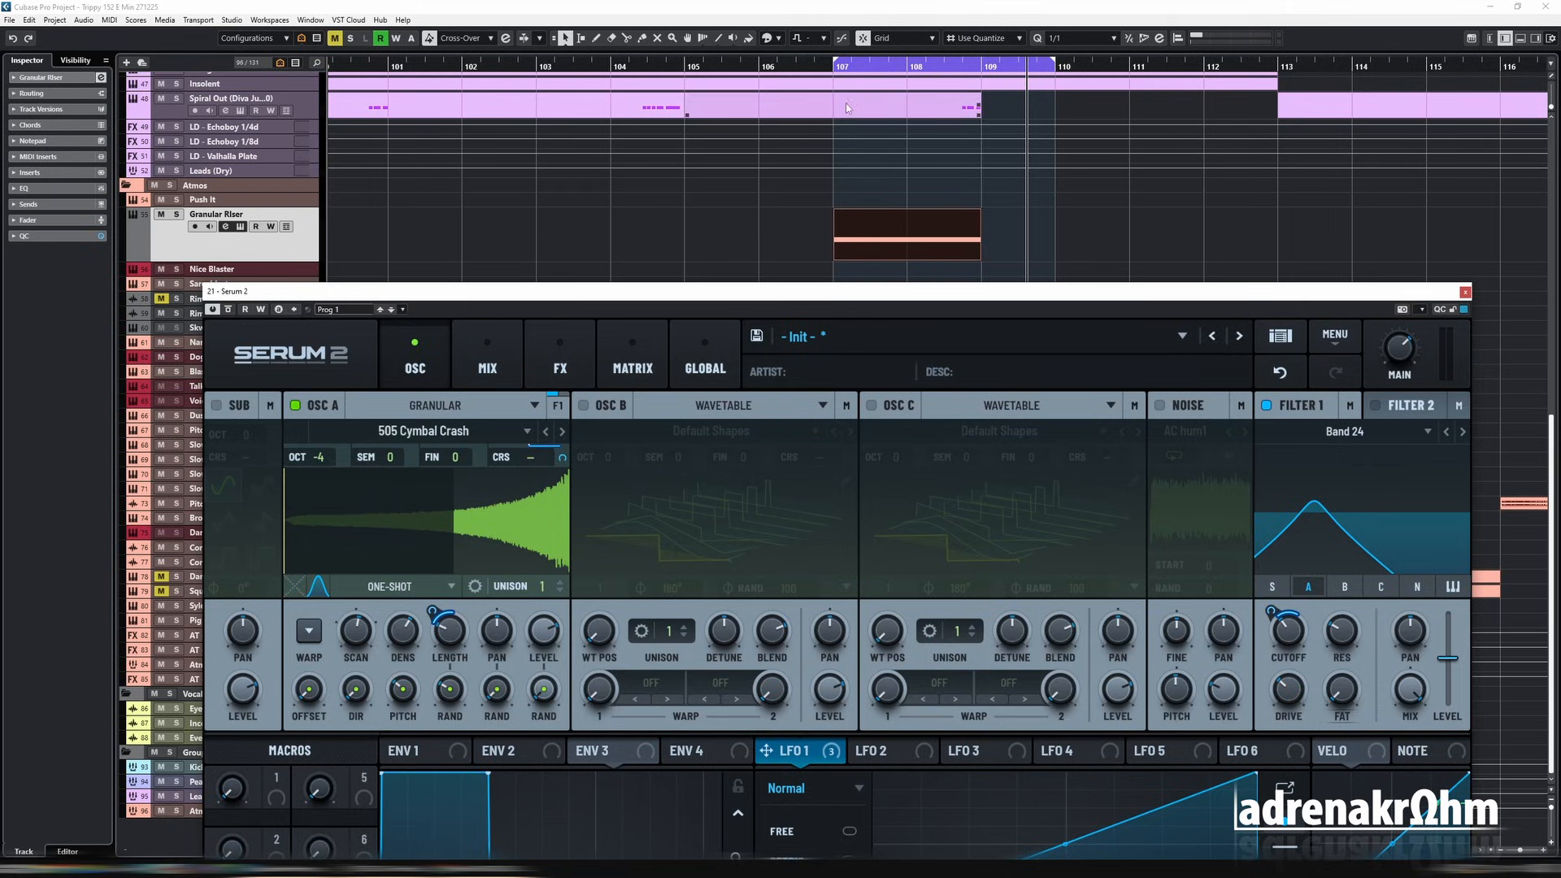
pyautogui.click(833, 64)
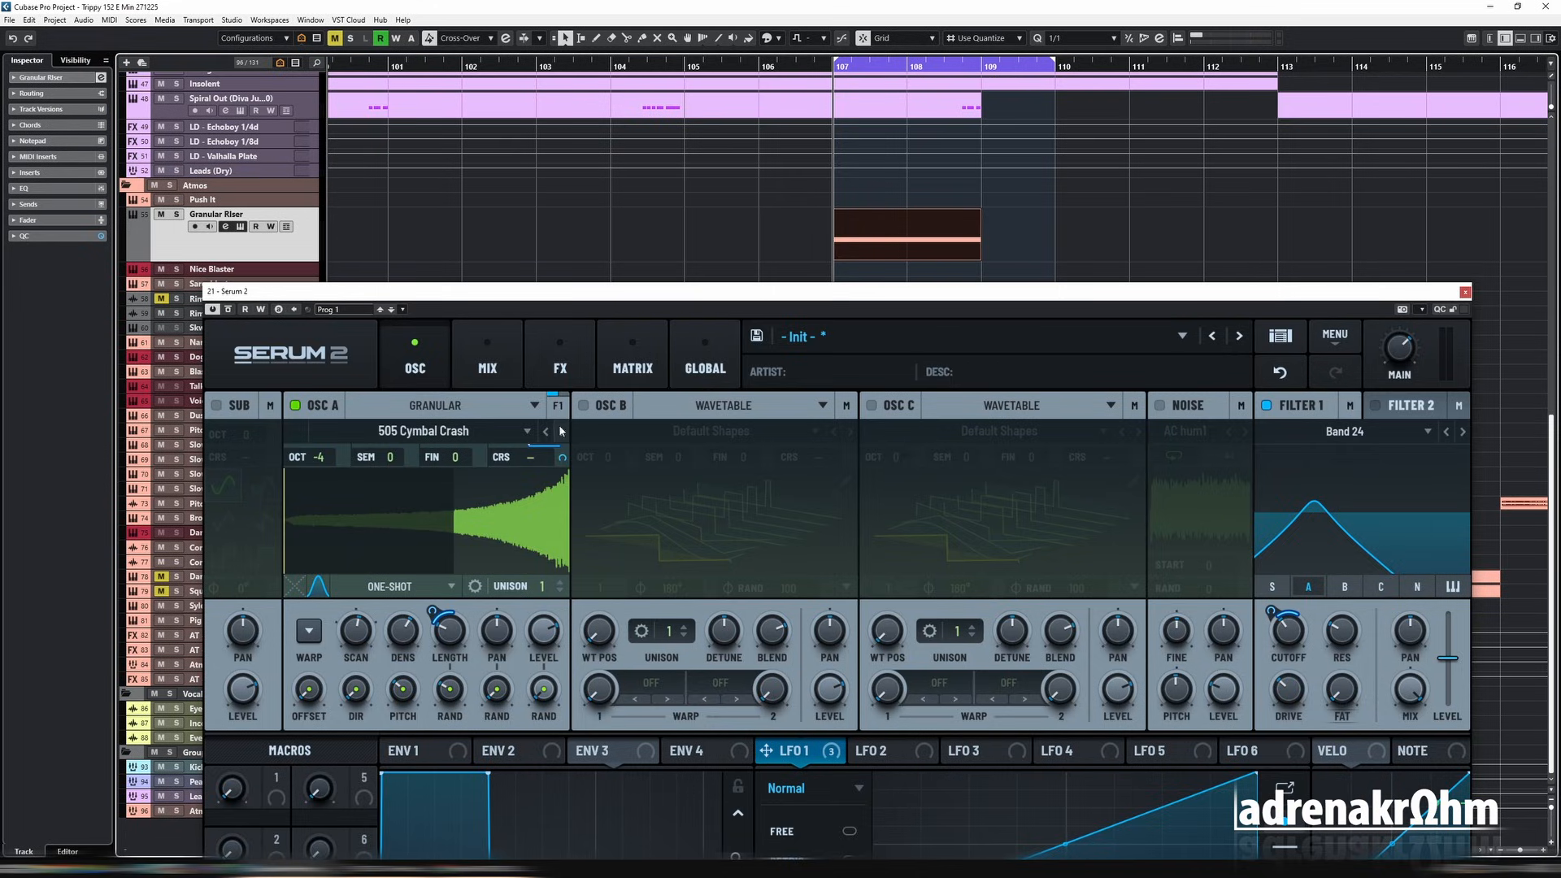
pyautogui.press('space')
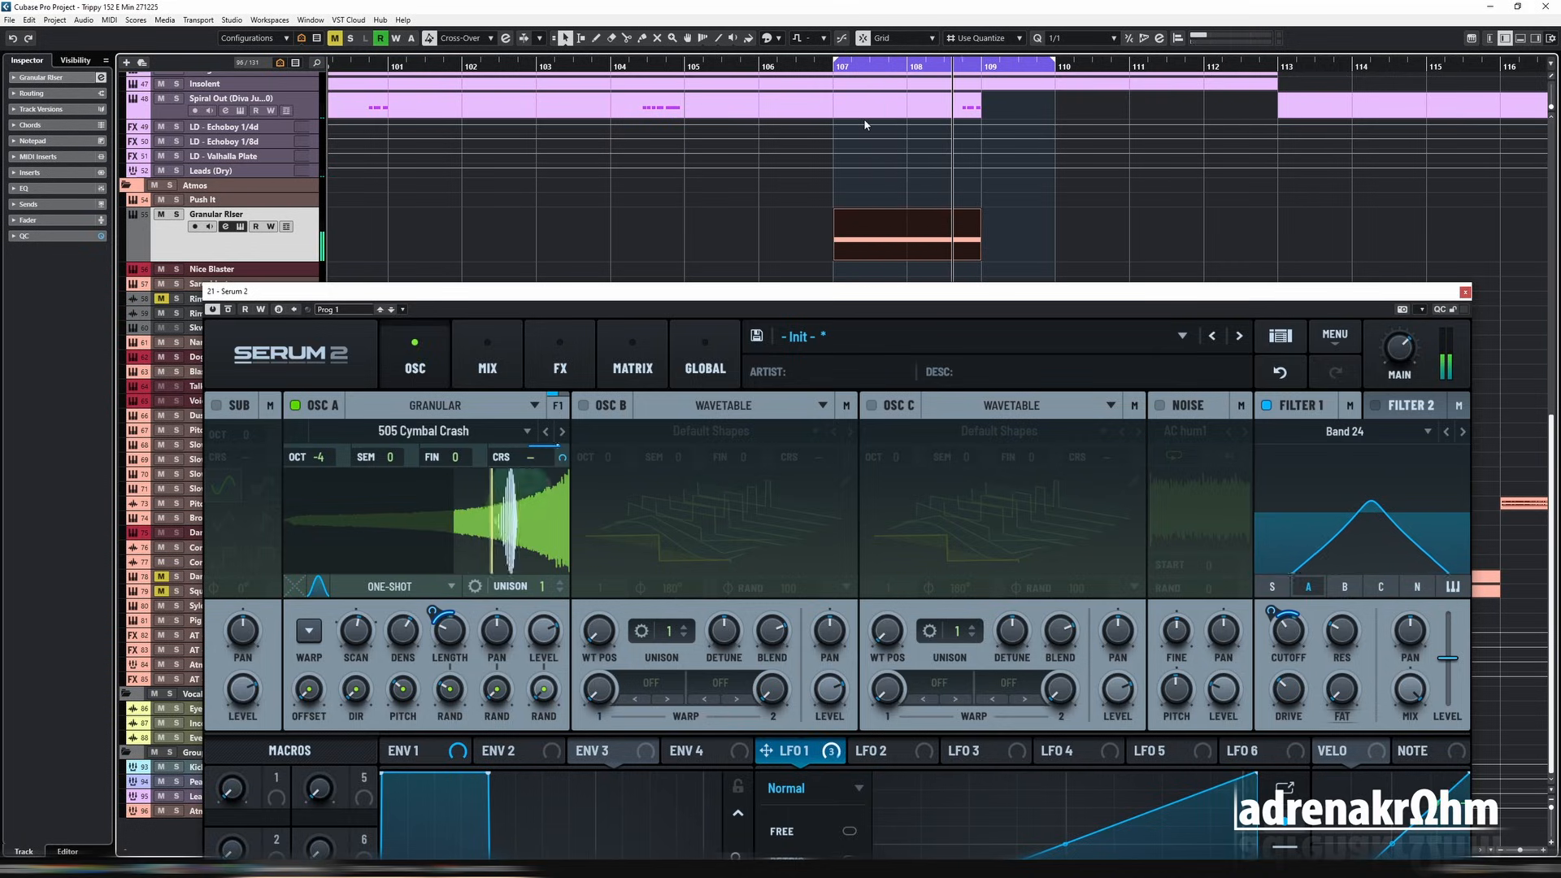
pyautogui.press('space')
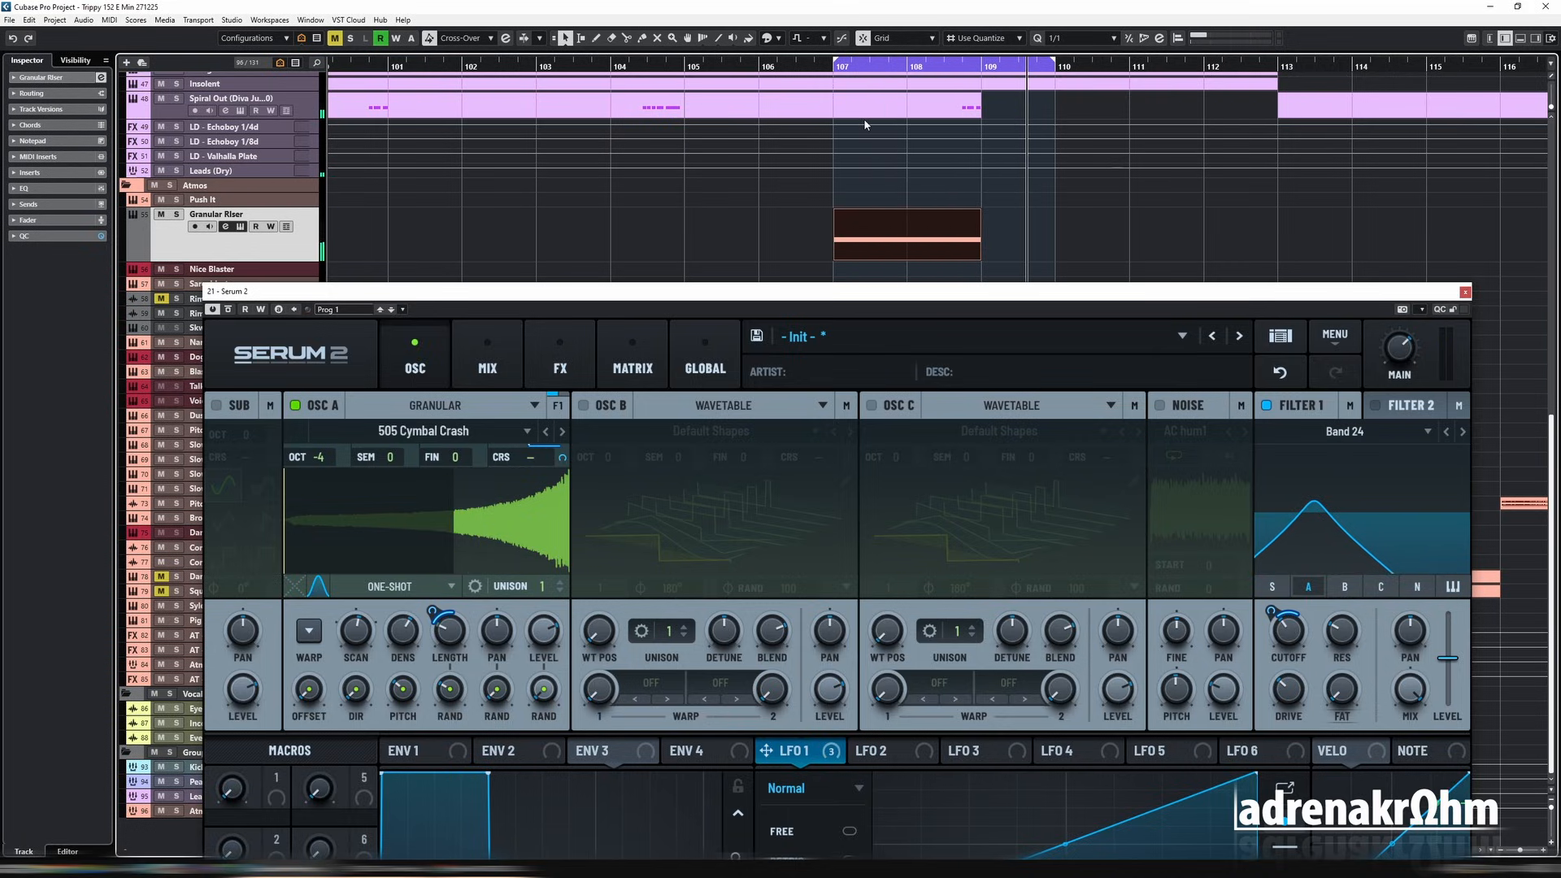
# Step: Raise filter 1's cutoff and audition the riser from bar 107
pyautogui.moveTo(1288, 631)
pyautogui.mouseDown()
pyautogui.moveTo(1287, 612)
pyautogui.moveTo(1271, 628)
pyautogui.mouseUp()
pyautogui.click(835, 67)
pyautogui.press('space')
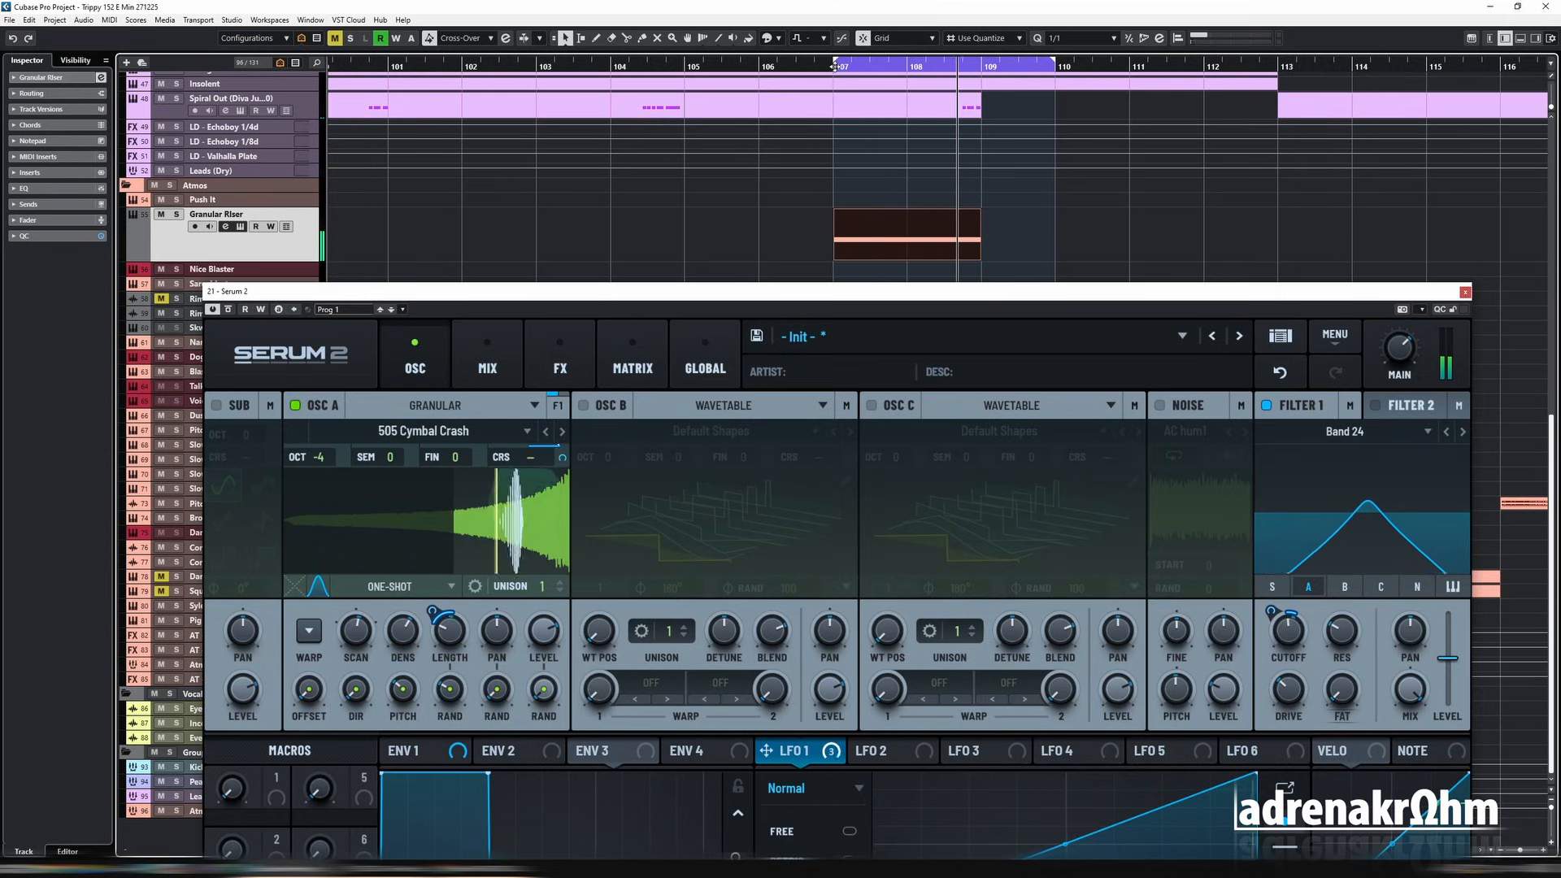
# Step: Load the factory Cymbal Crash drum sample into oscillator A and reverse it
pyautogui.click(423, 431)
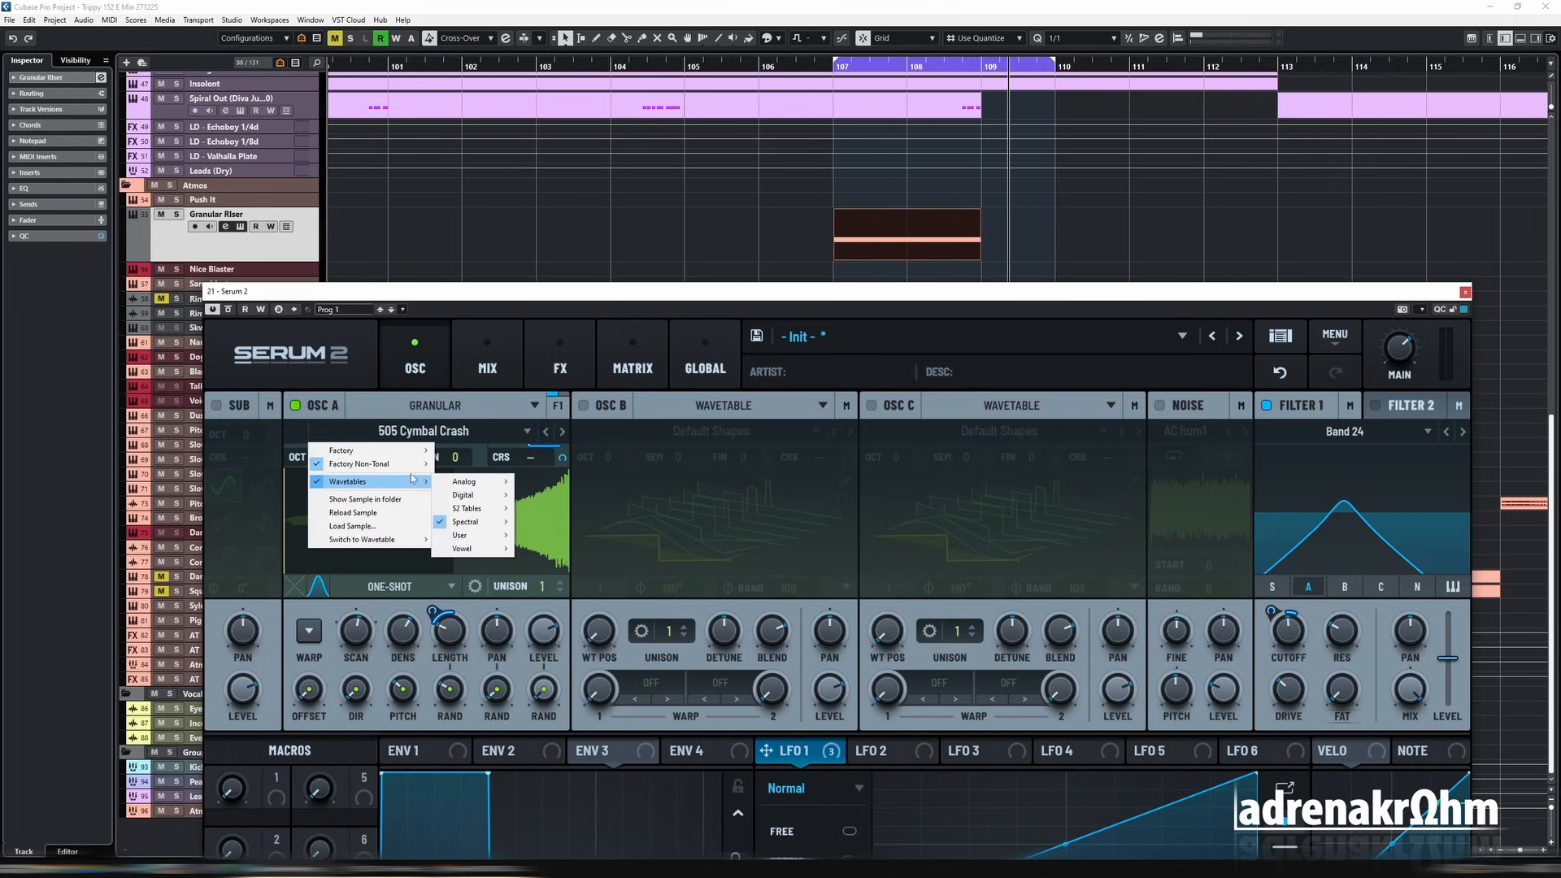
pyautogui.moveTo(391, 464)
pyautogui.moveTo(491, 466)
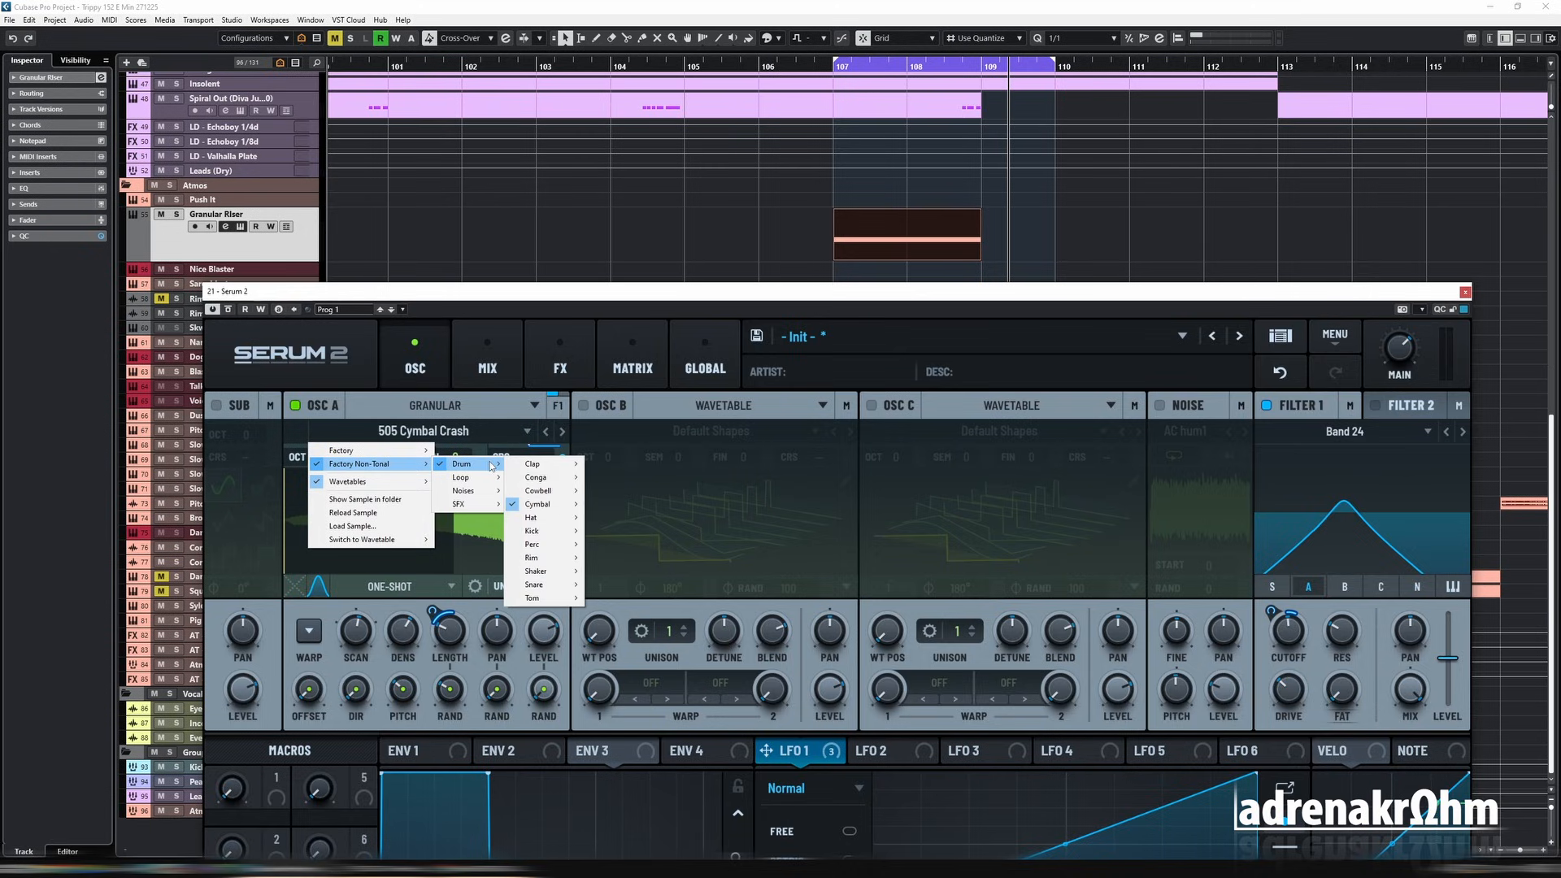
pyautogui.moveTo(545, 504)
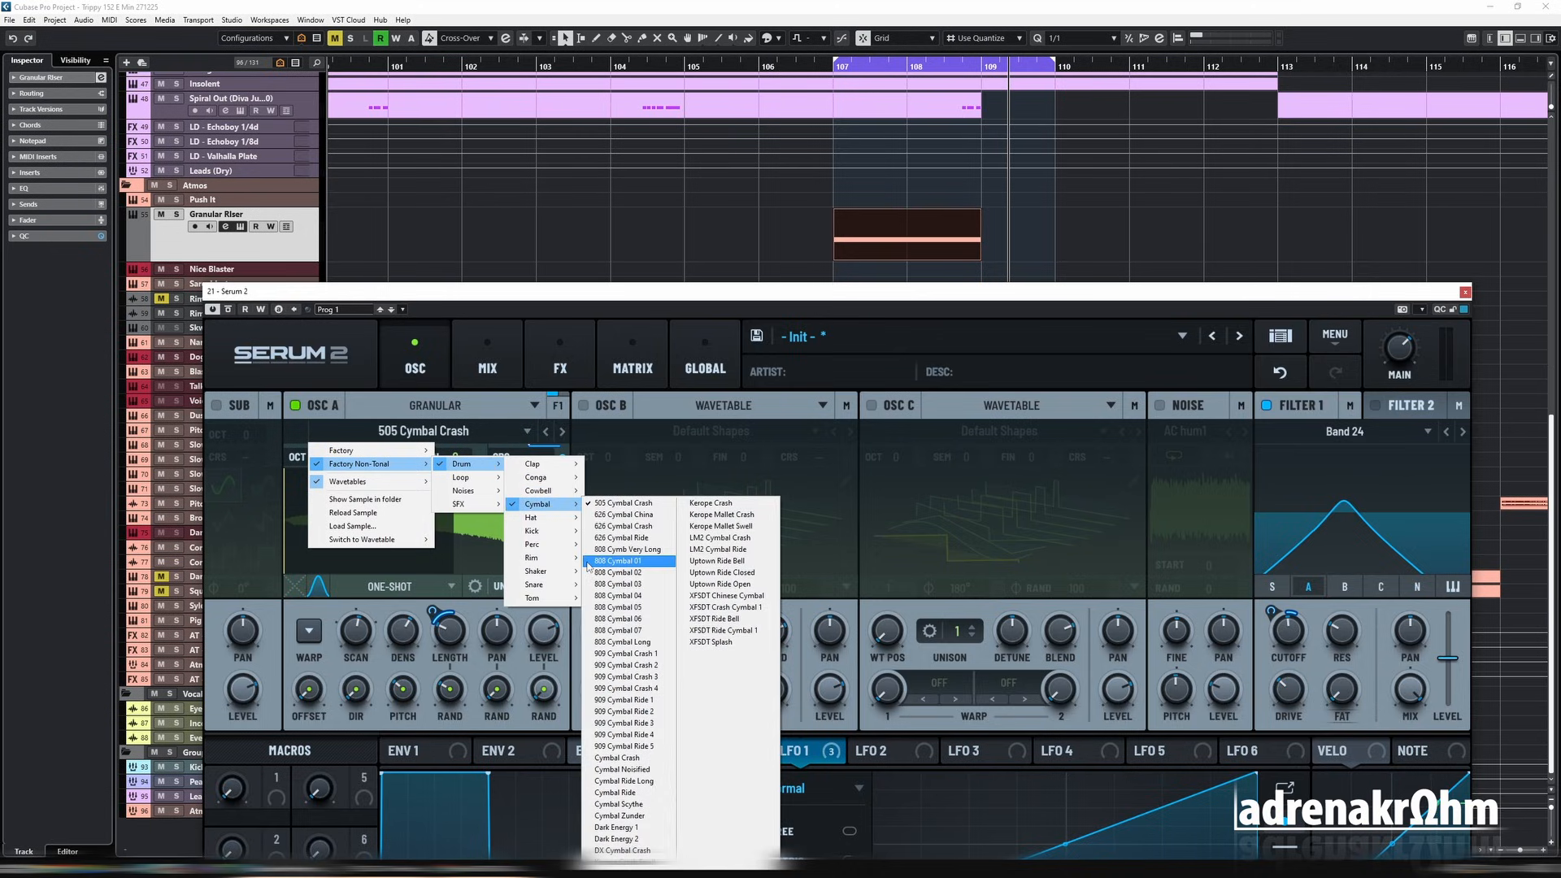
pyautogui.click(639, 758)
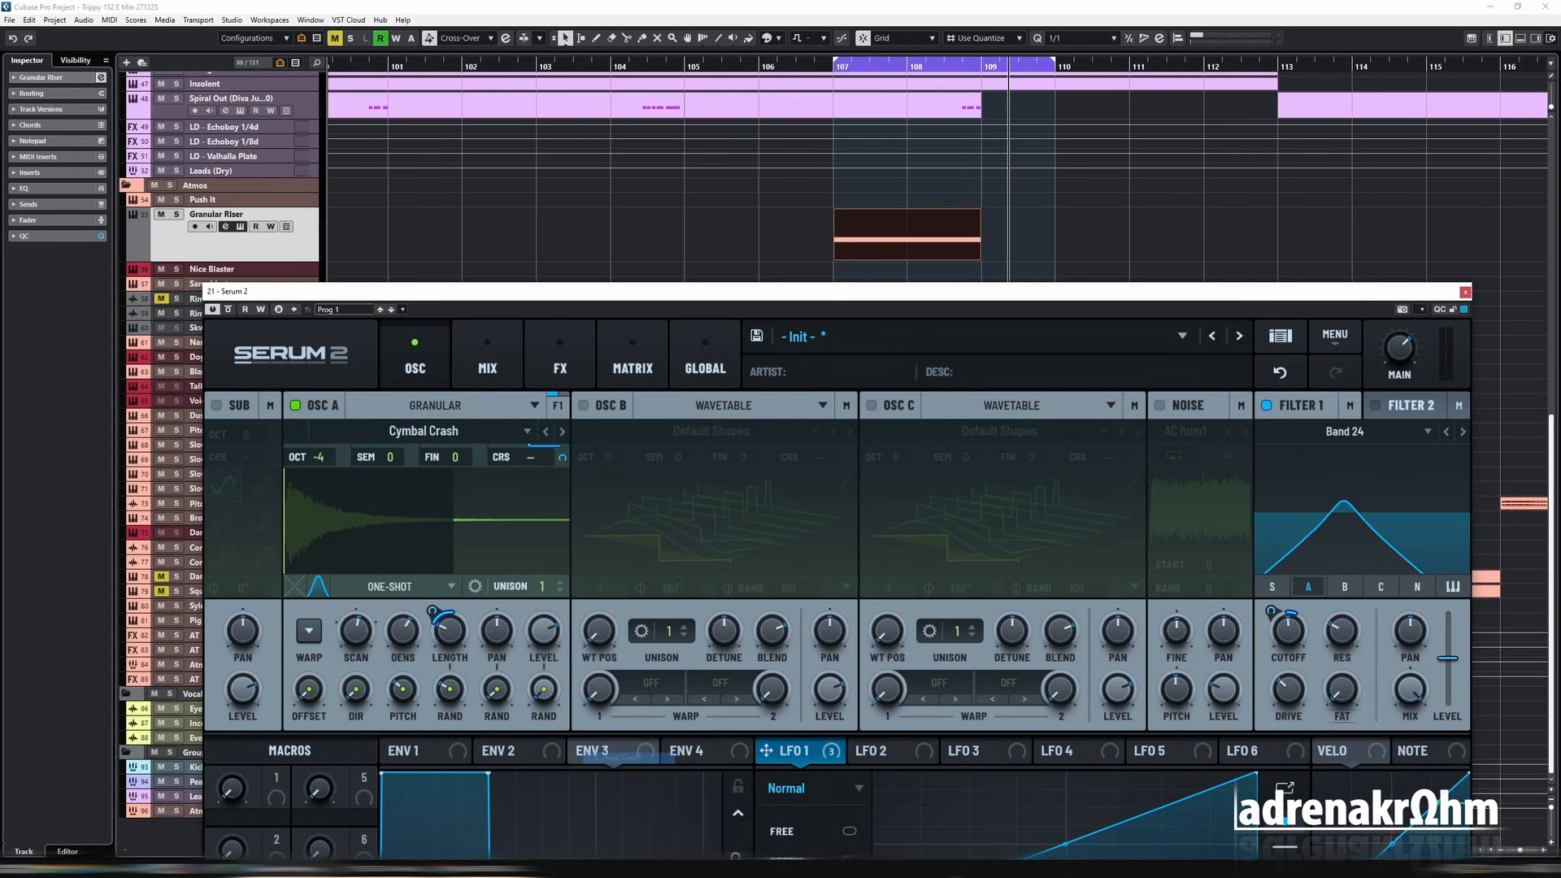
pyautogui.rightClick(432, 501)
pyautogui.click(492, 625)
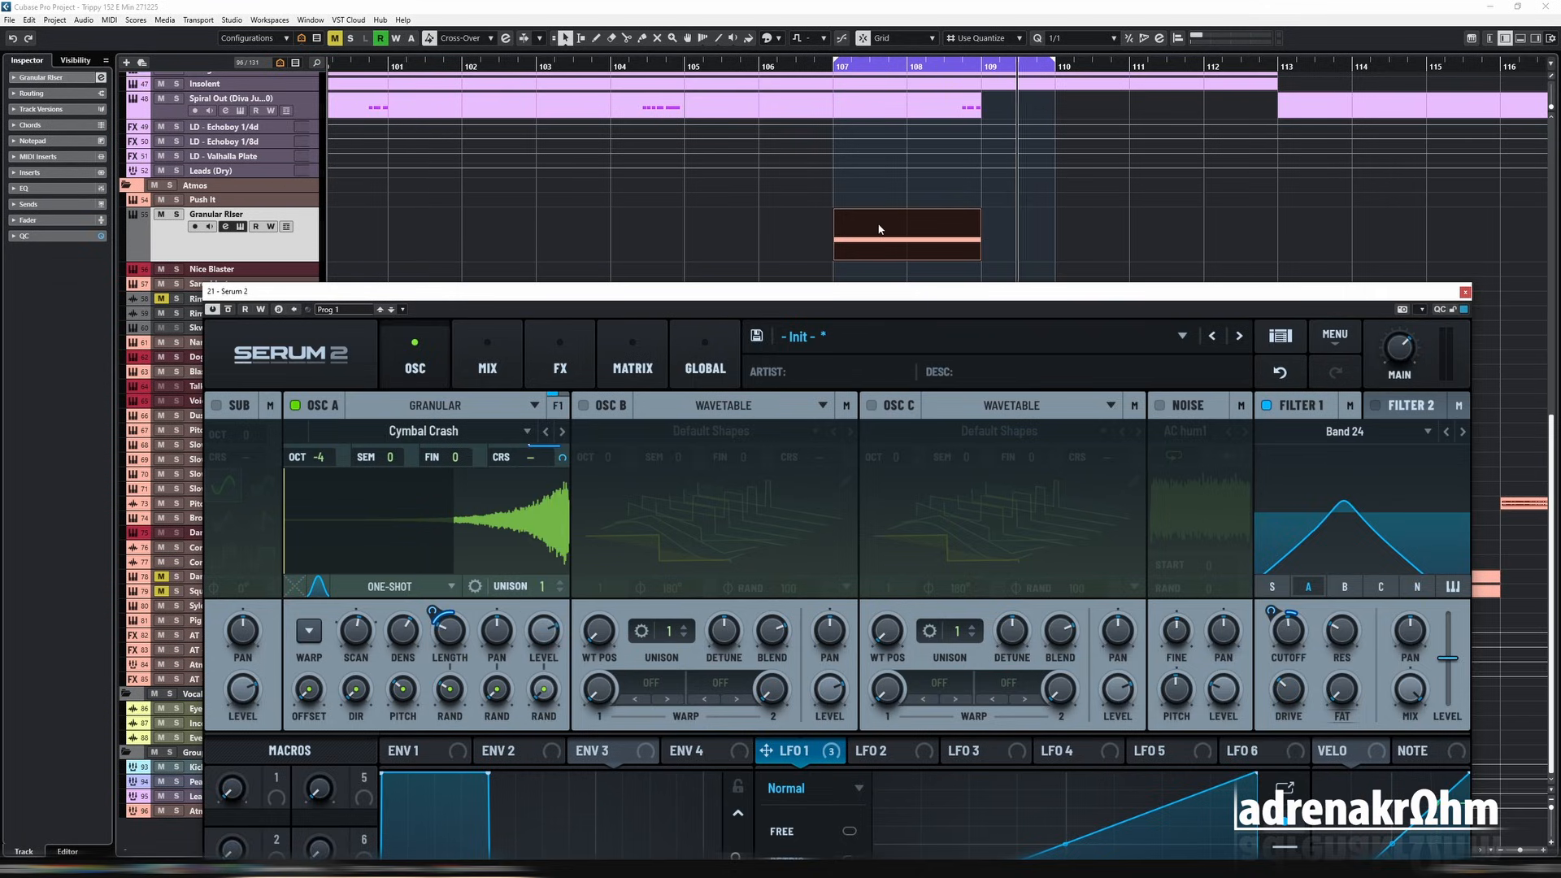
# Step: Loop and solo the Granular Riser part, and shorten oscillator A's modulated grain length during playback
pyautogui.press('p')
pyautogui.press('s')
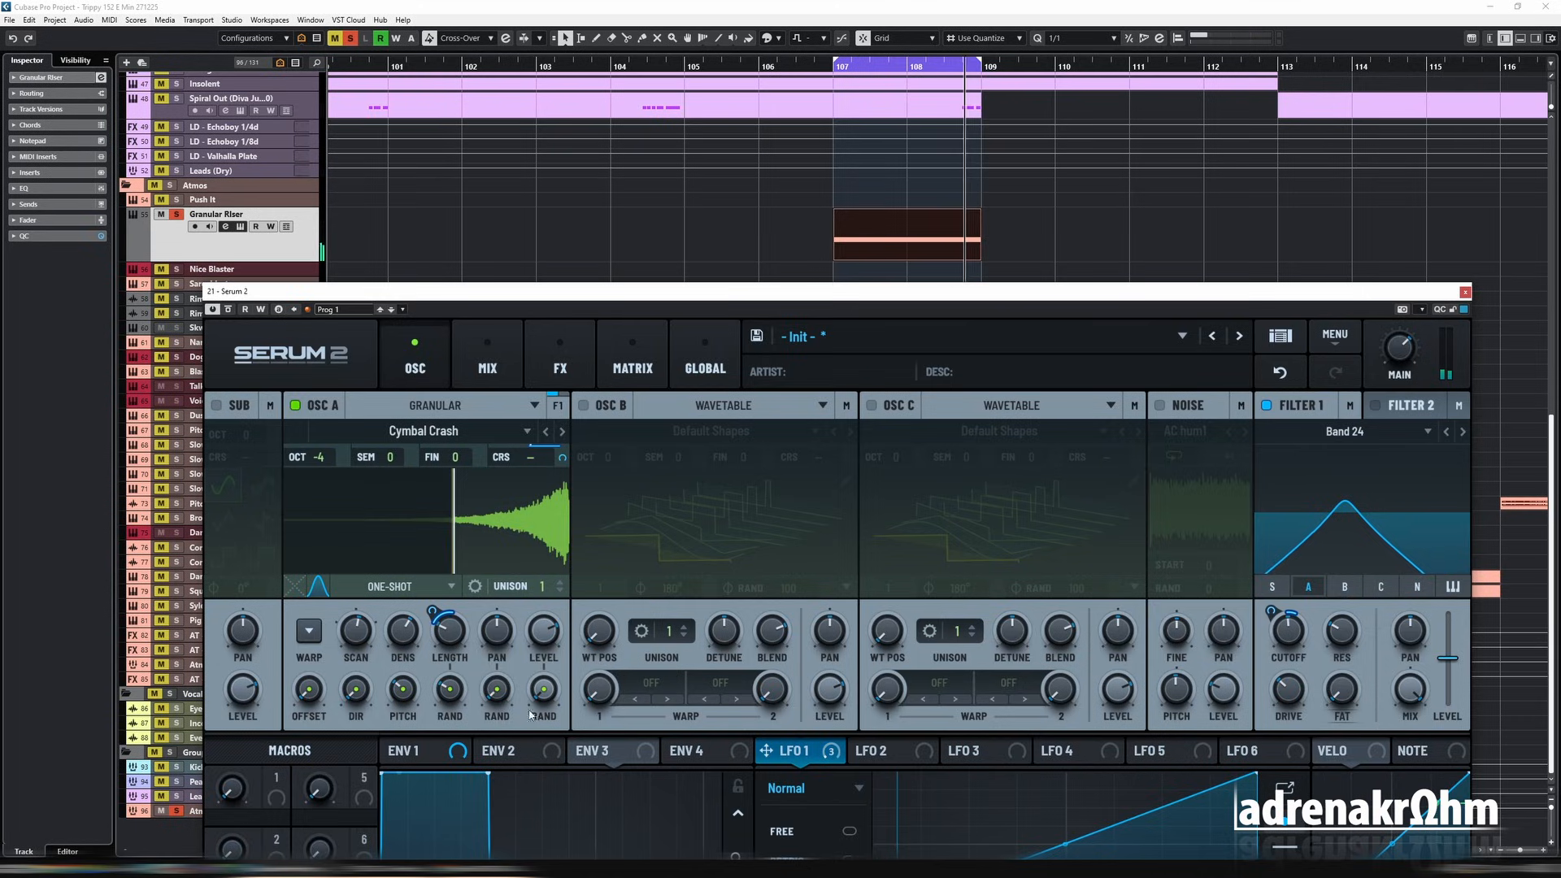
pyautogui.moveTo(451, 632)
pyautogui.mouseDown()
pyautogui.moveTo(453, 655)
pyautogui.moveTo(433, 631)
pyautogui.mouseUp()
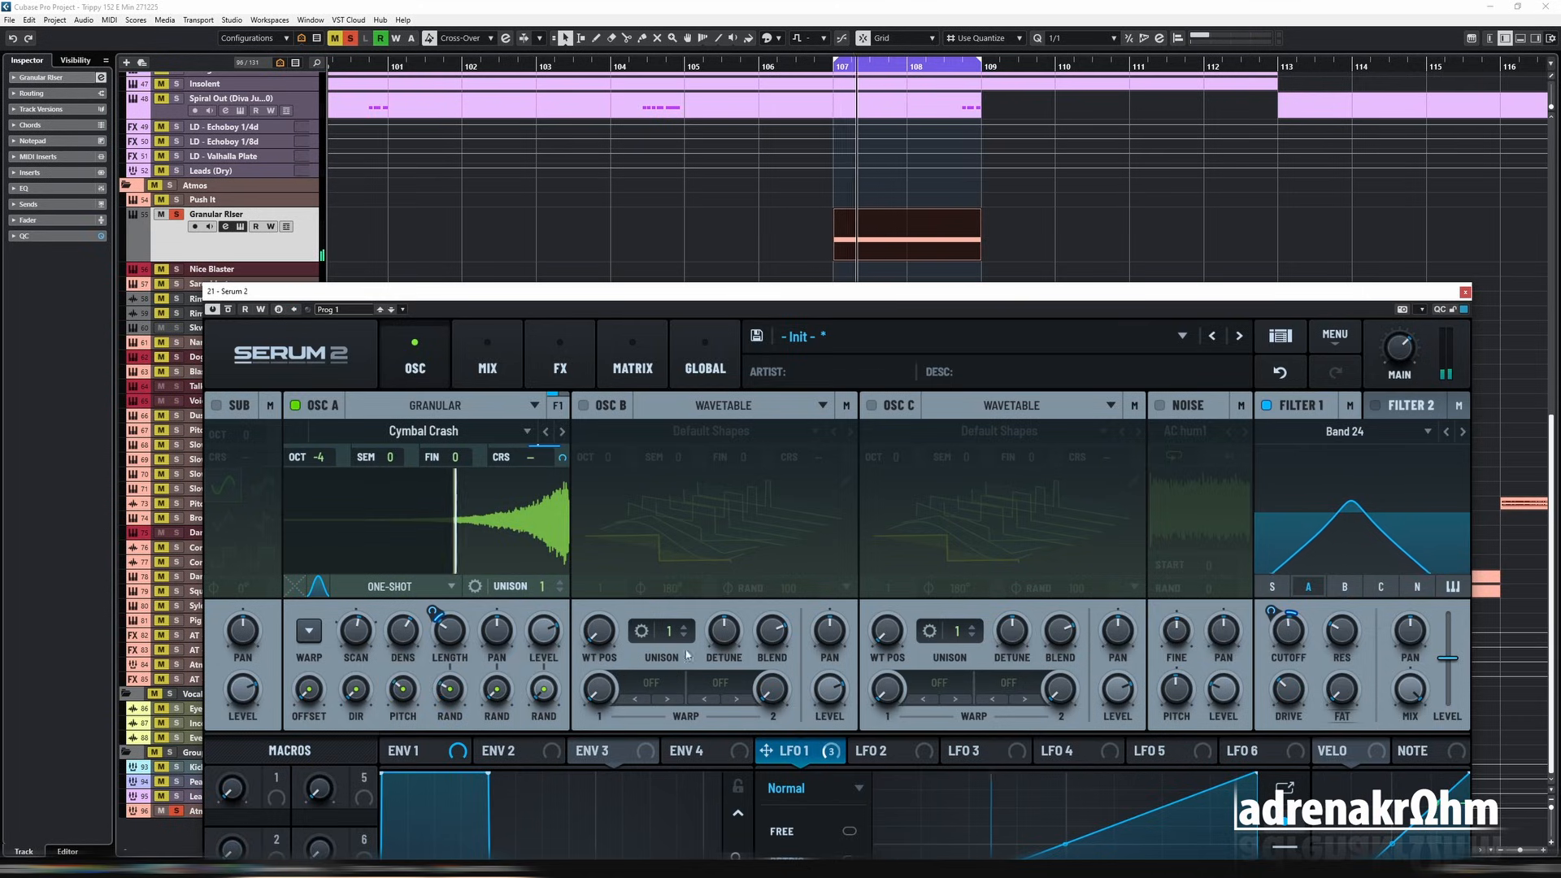
# Step: Switch off filter 1, fine-tune oscillator A's grain length and move the cymbal sample's start point later during playback
pyautogui.click(1266, 405)
pyautogui.moveTo(451, 633); pyautogui.dragTo(454, 652)
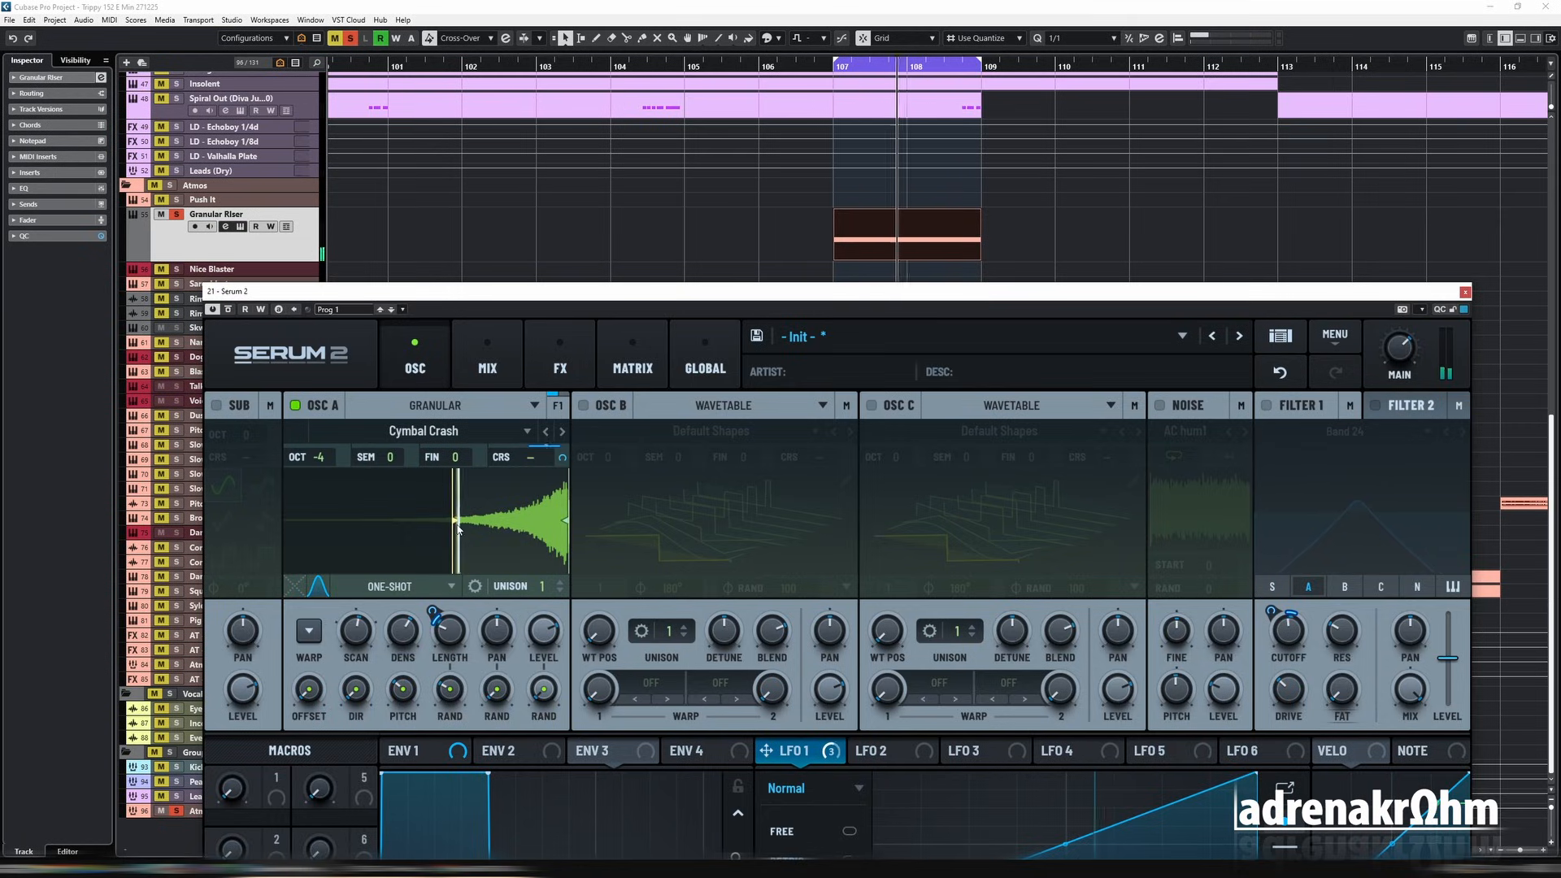
pyautogui.moveTo(458, 529); pyautogui.dragTo(485, 525)
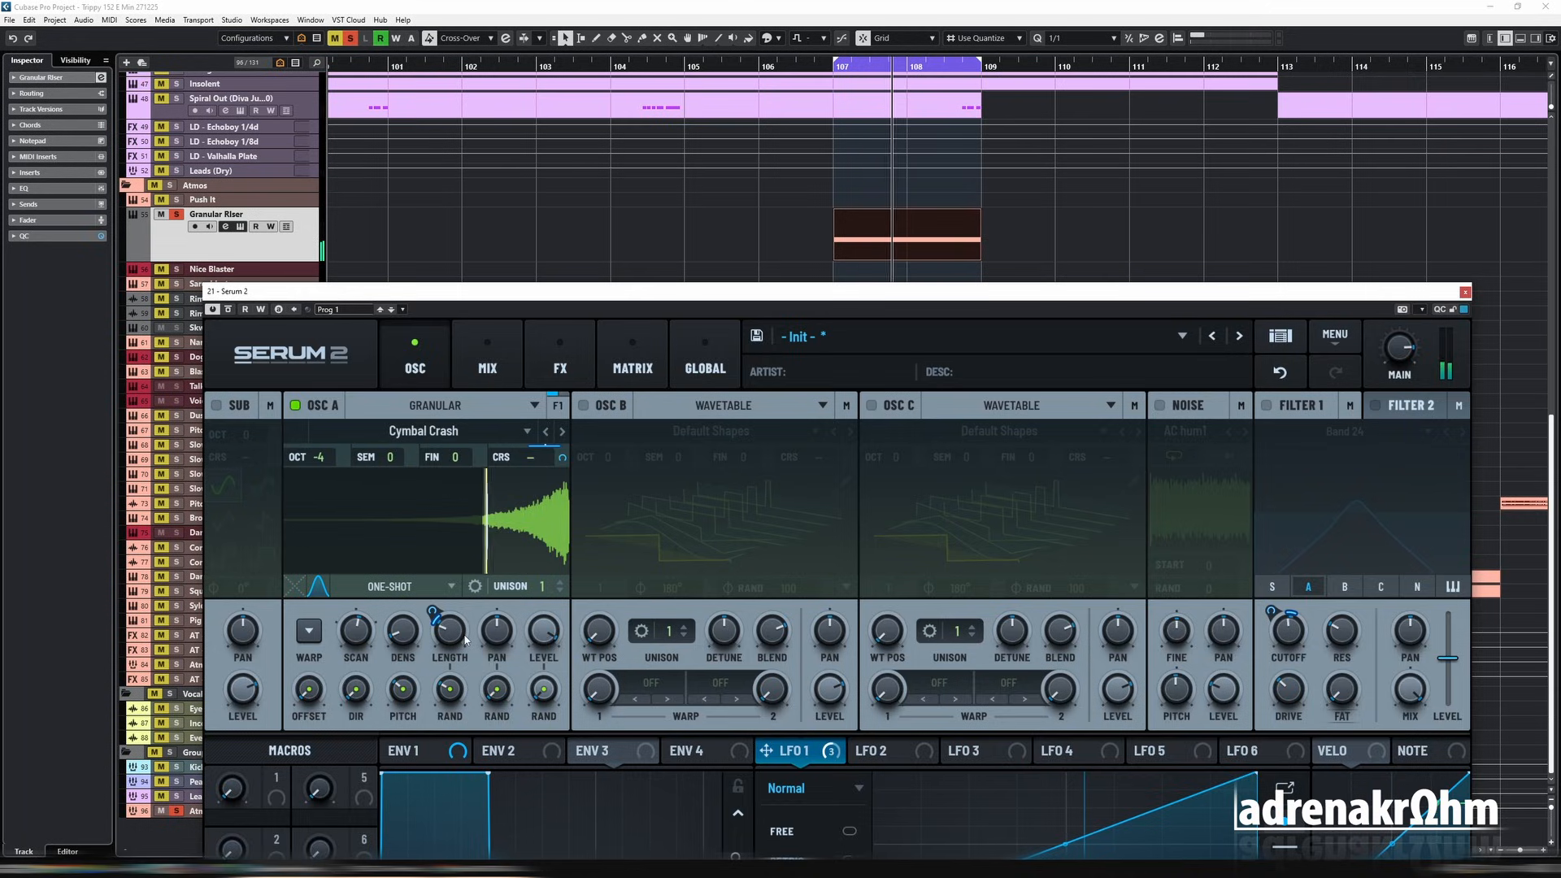
pyautogui.moveTo(452, 649)
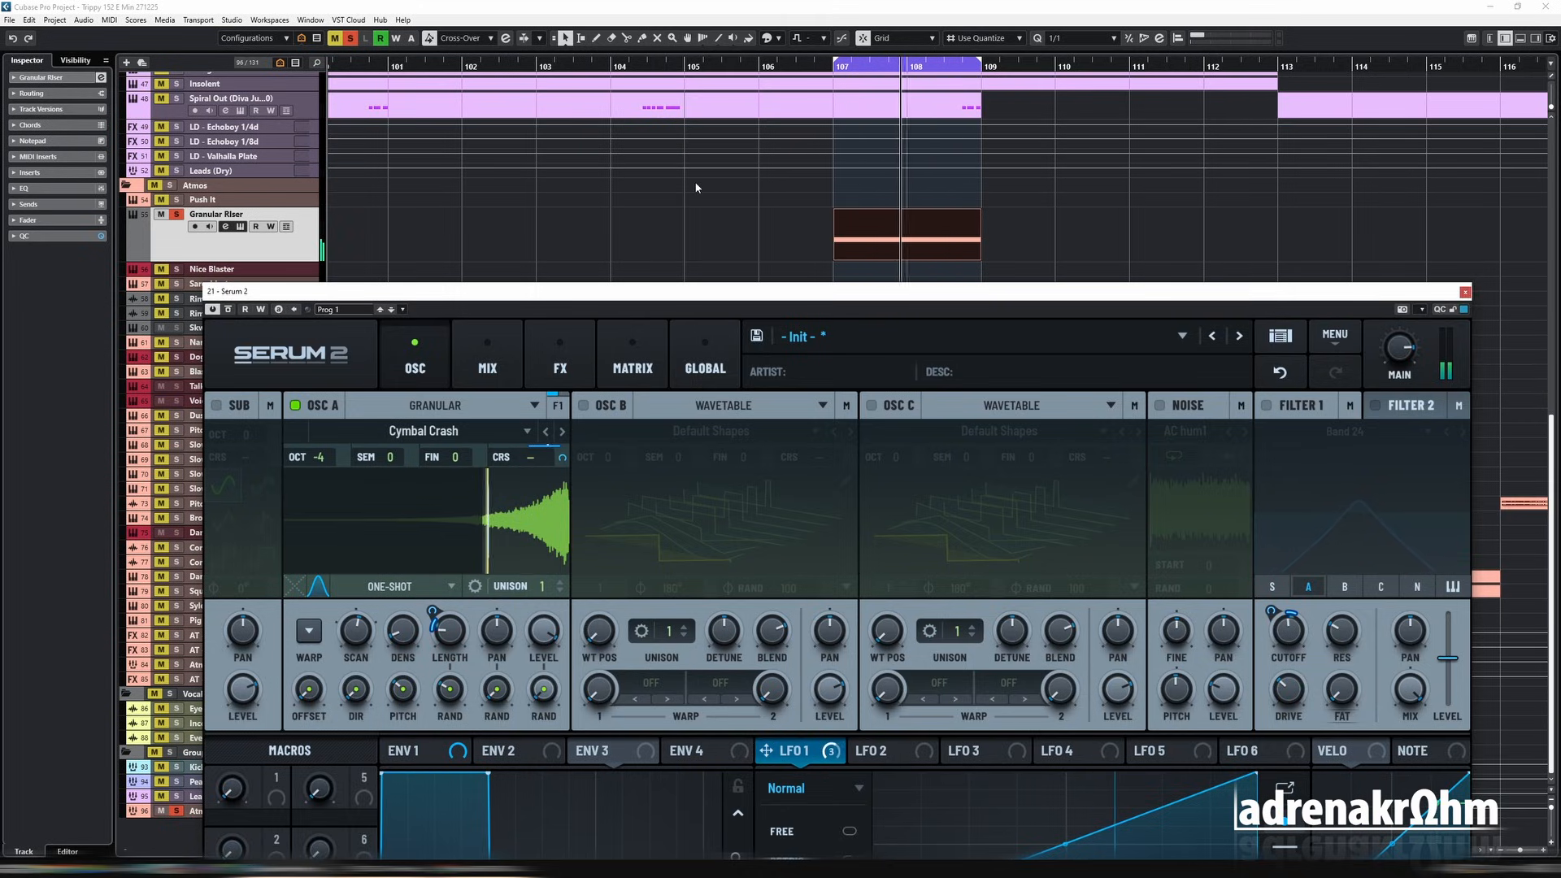
# Step: Add a Flanger to the main FX chain after the Equalizer and Reverb
pyautogui.click(501, 353)
pyautogui.click(547, 358)
pyautogui.moveTo(535, 293); pyautogui.dragTo(520, 131)
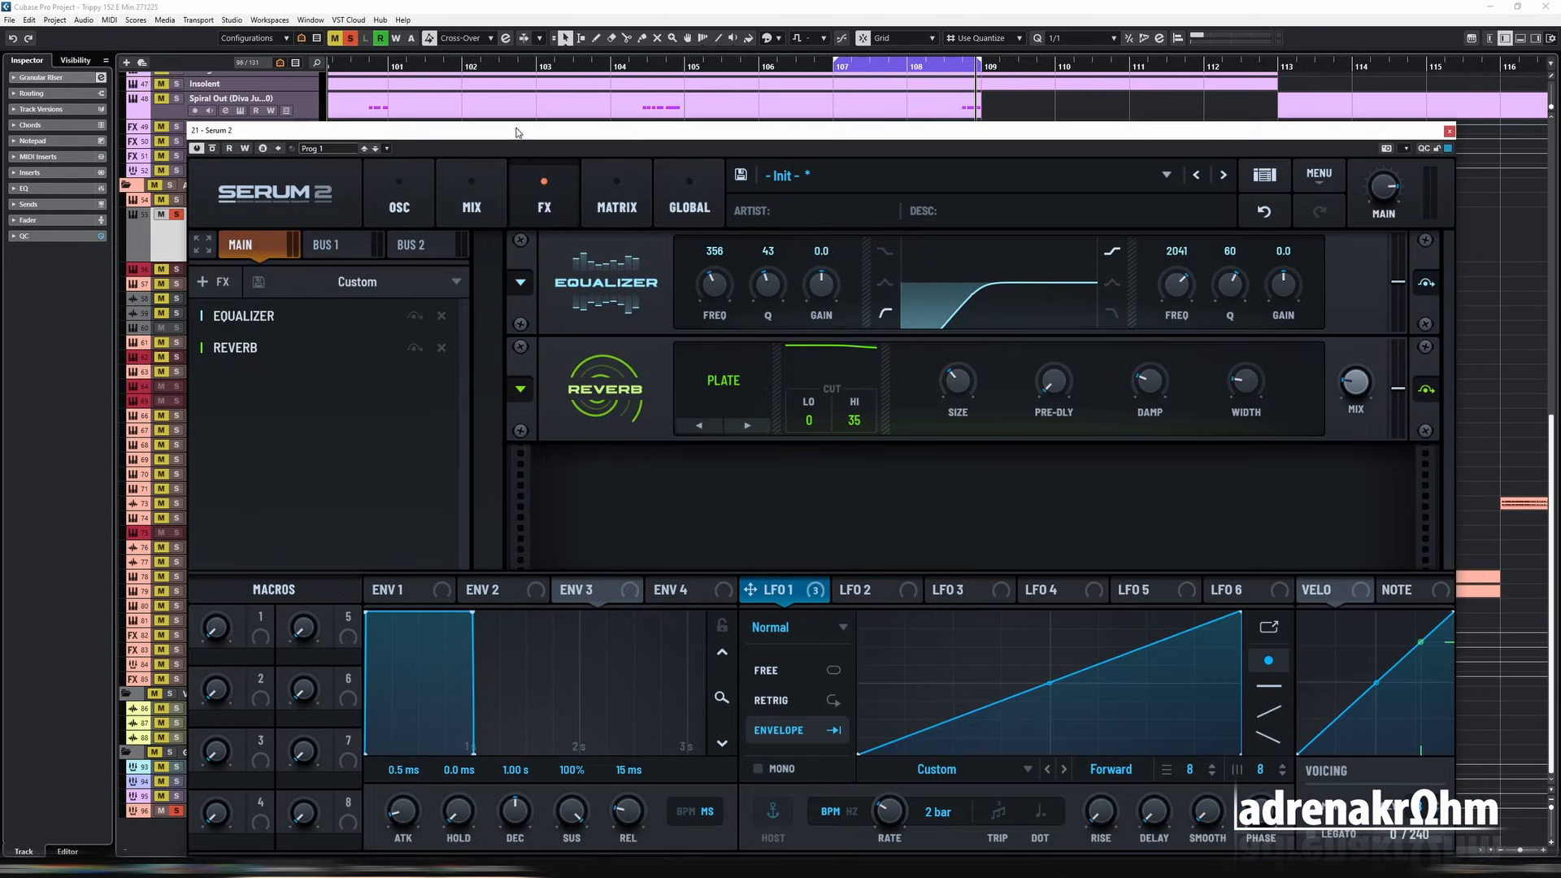
pyautogui.click(213, 281)
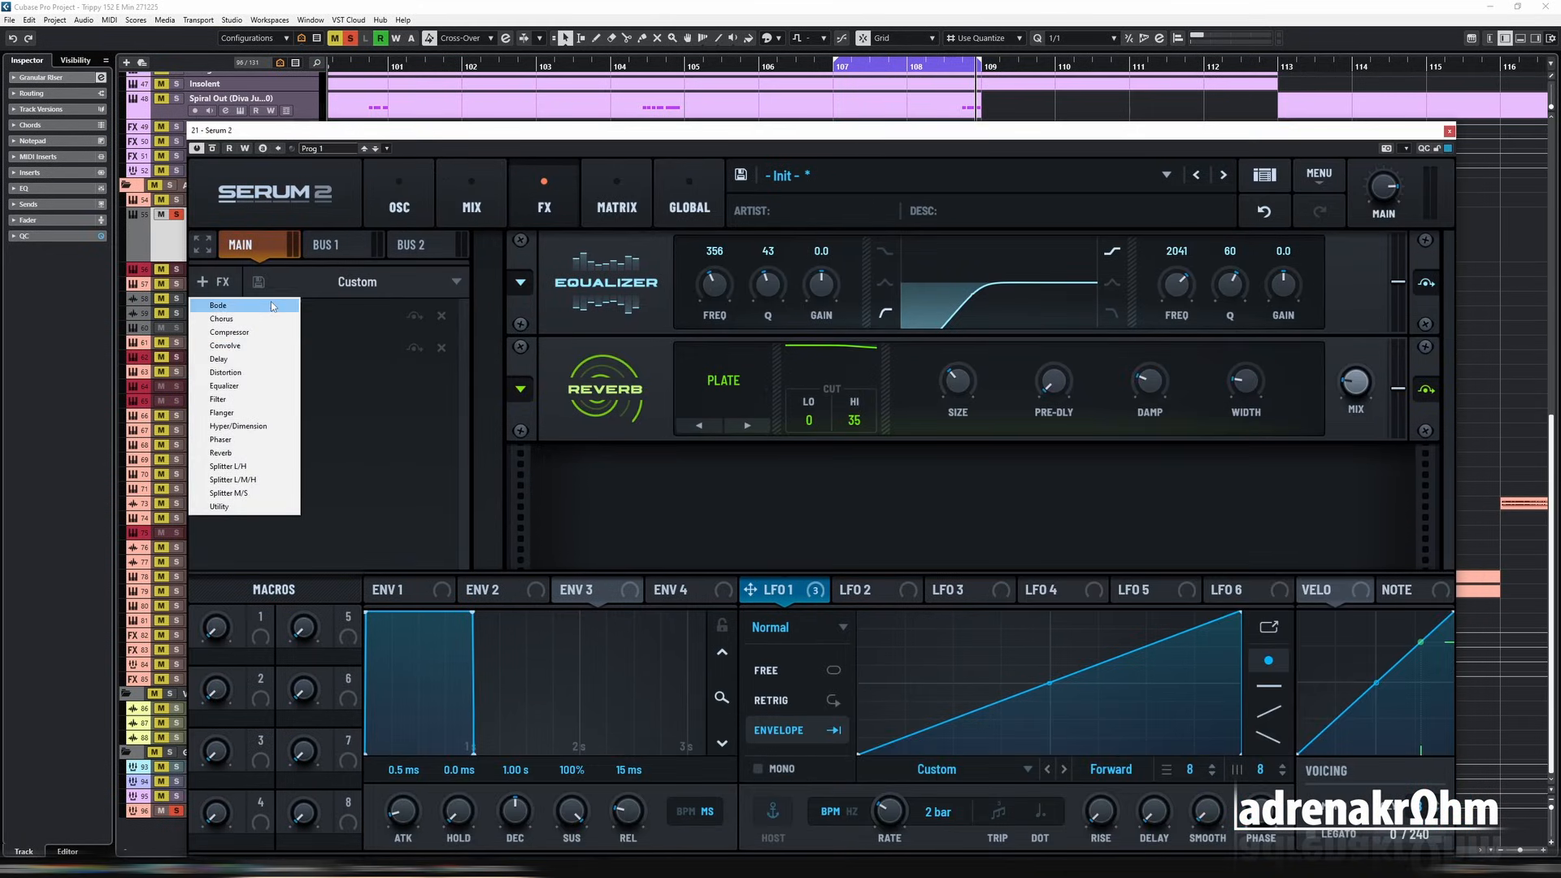
pyautogui.click(247, 414)
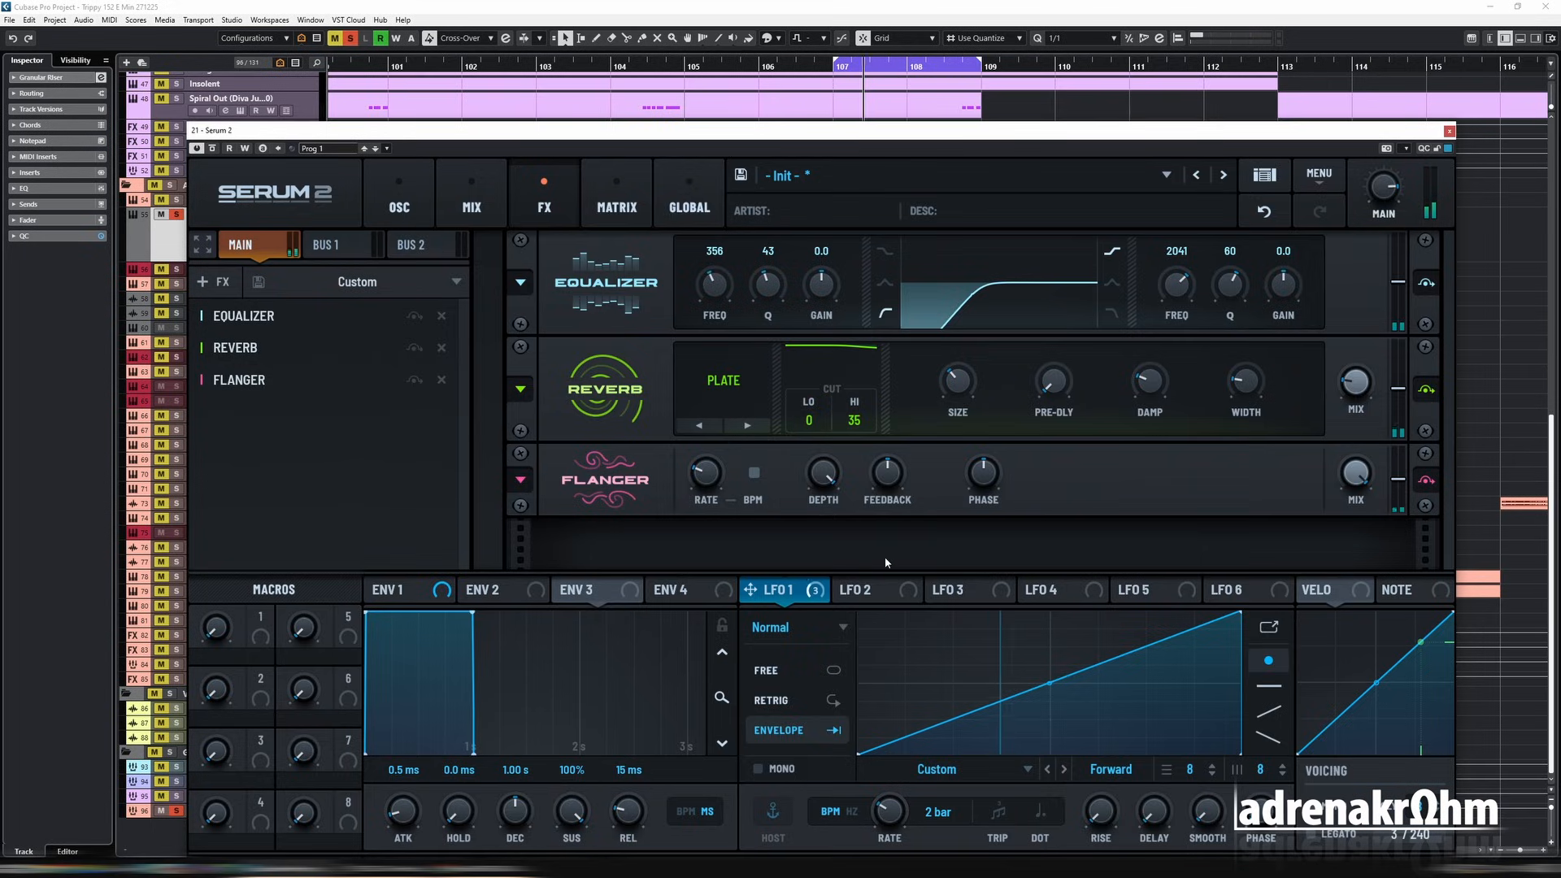
# Step: Raise the Flanger's feedback and fine-tune its rate during playback, and move it to the start of the FX chain
pyautogui.moveTo(891, 477)
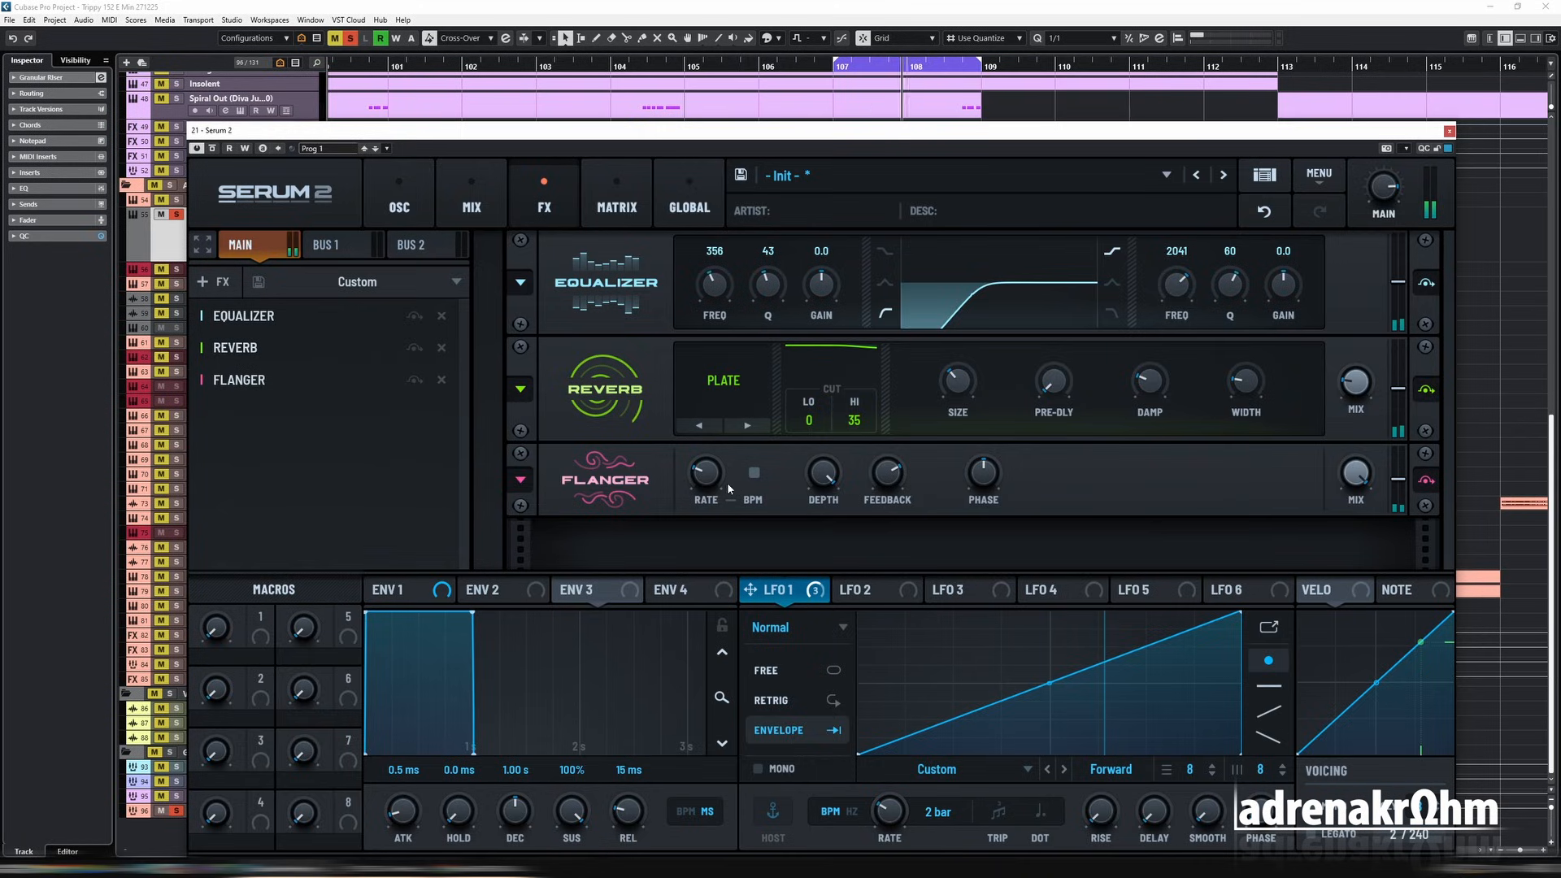
pyautogui.moveTo(726, 486)
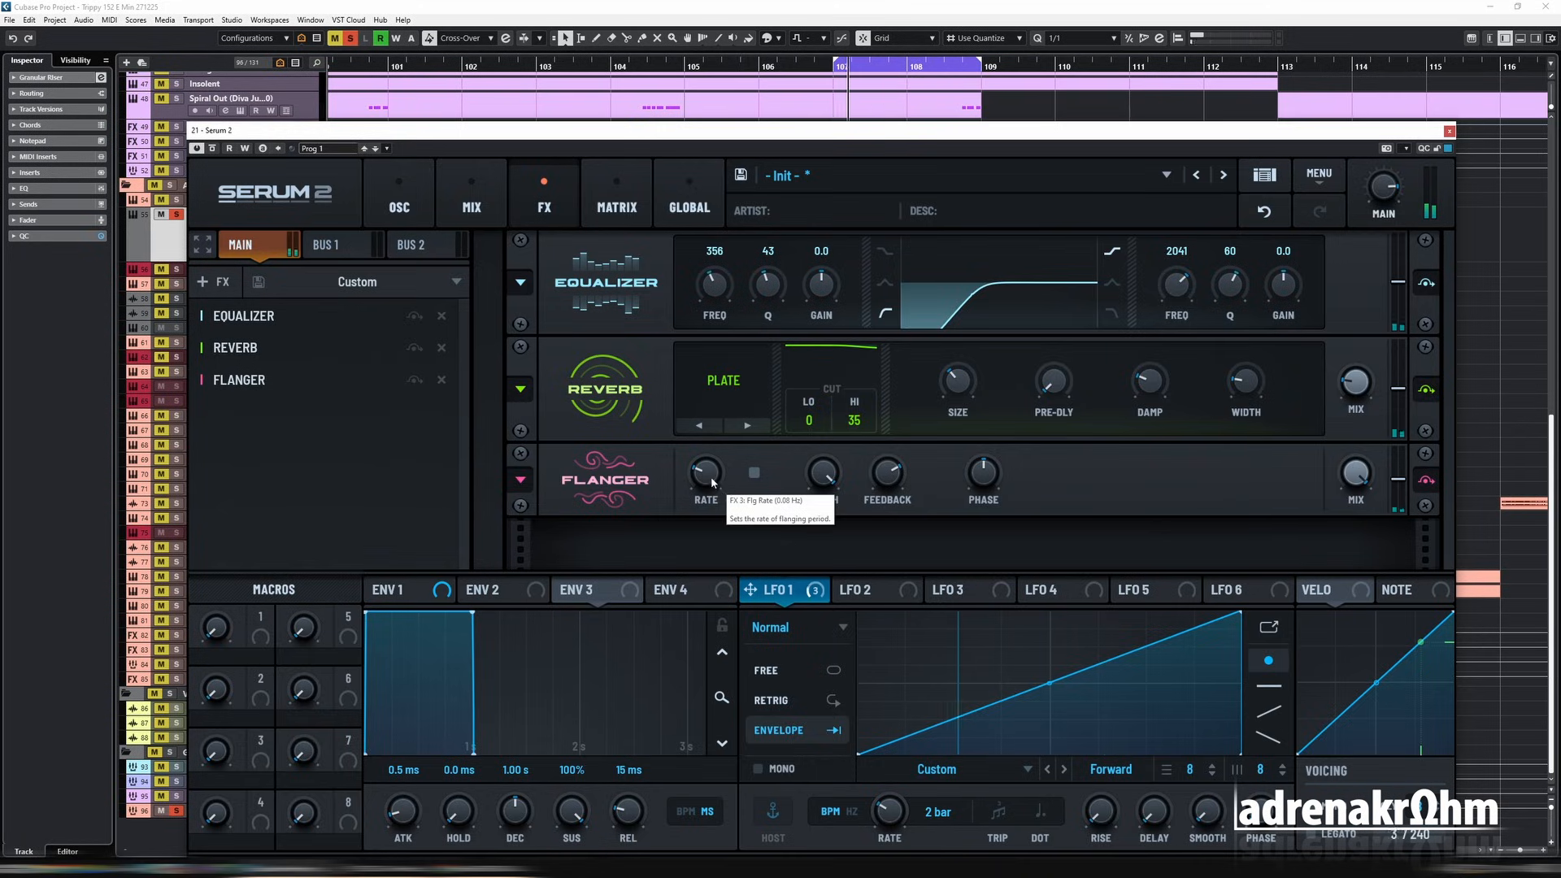
pyautogui.moveTo(714, 481); pyautogui.dragTo(703, 473)
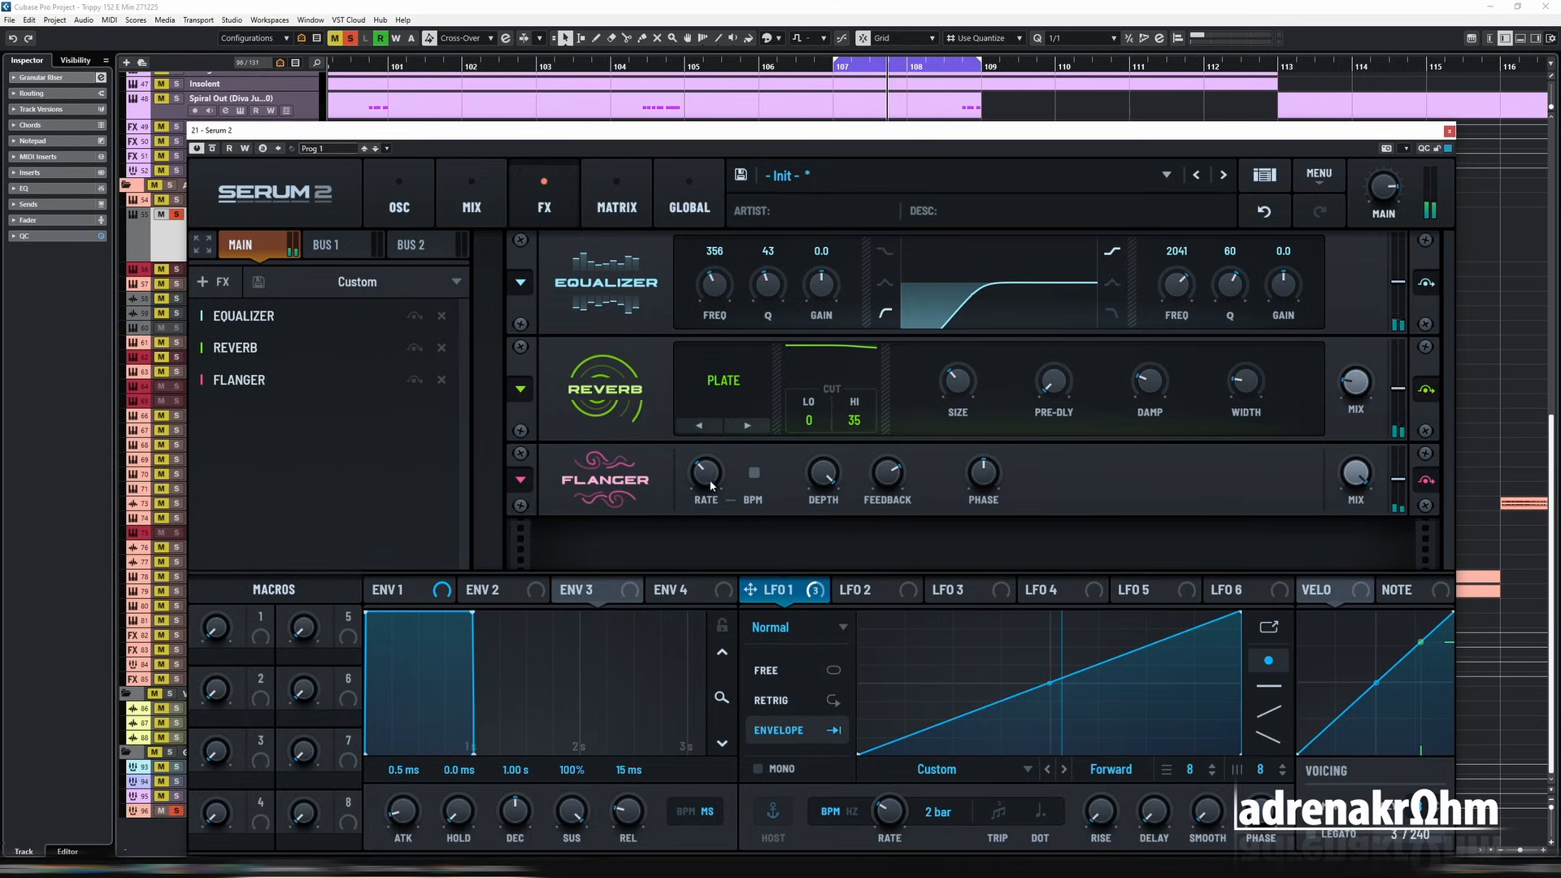
pyautogui.moveTo(710, 486); pyautogui.dragTo(707, 499)
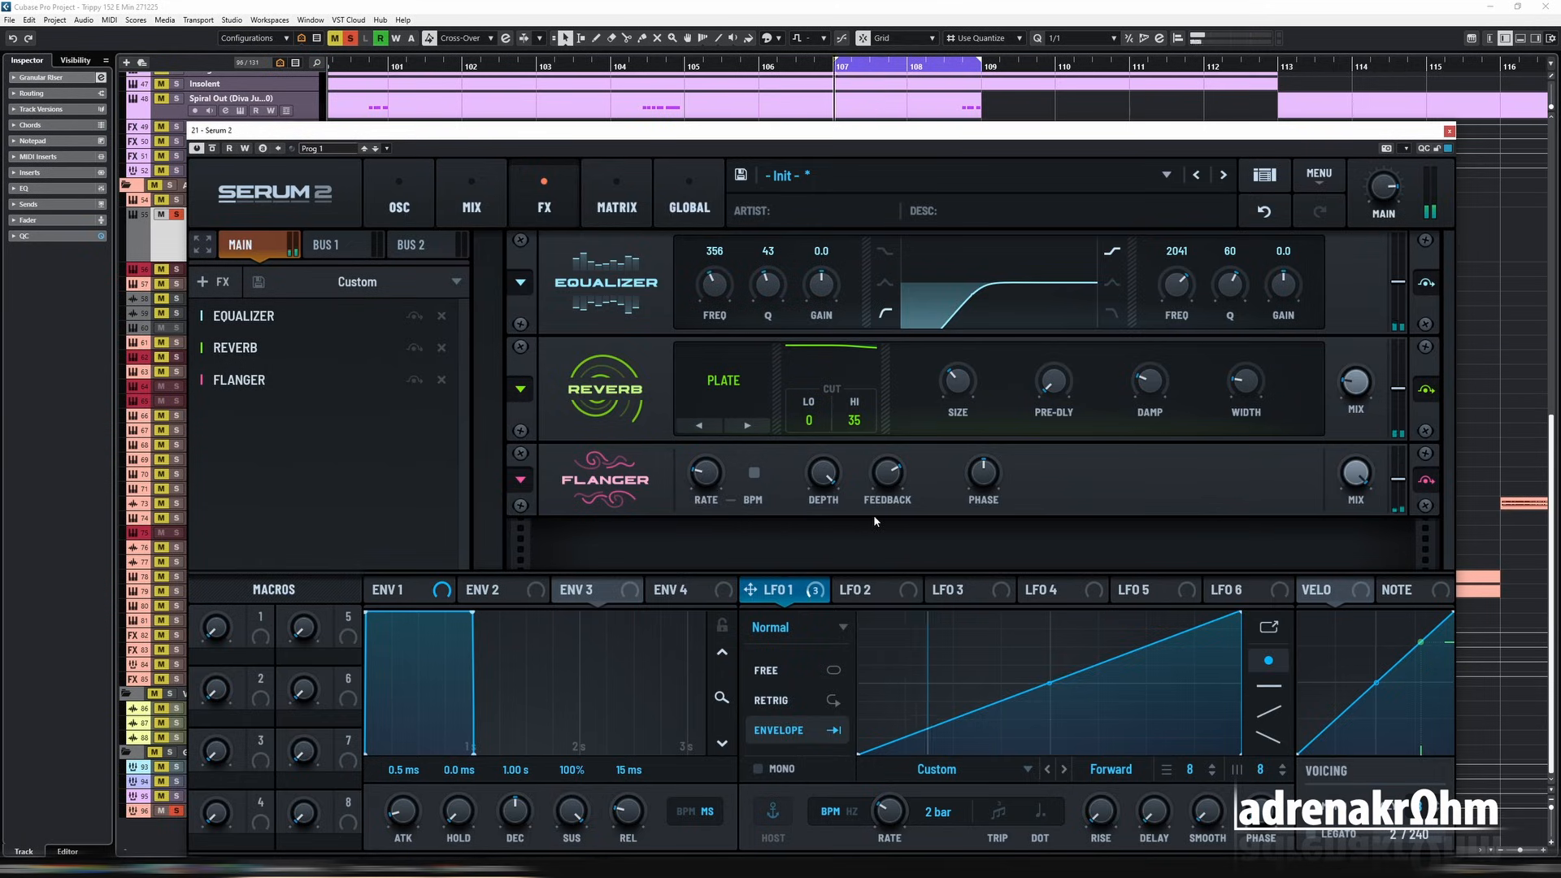
pyautogui.moveTo(238, 380); pyautogui.dragTo(237, 317)
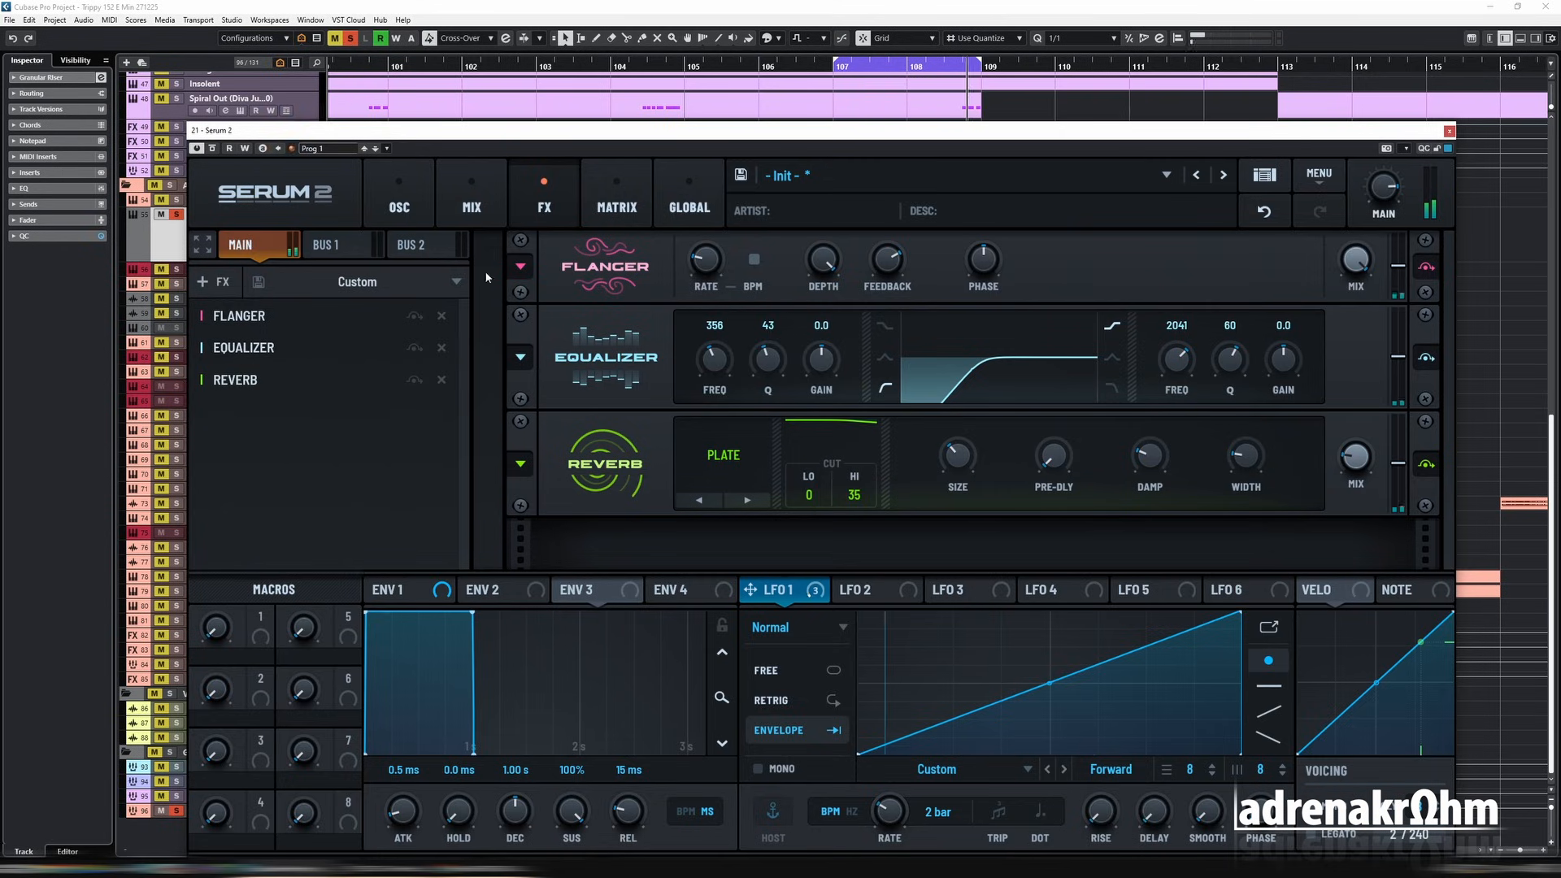
# Step: Extend the playback loop to bar 111 and audition the riser unsoloed in the full mix from just before bar 107
pyautogui.click(404, 208)
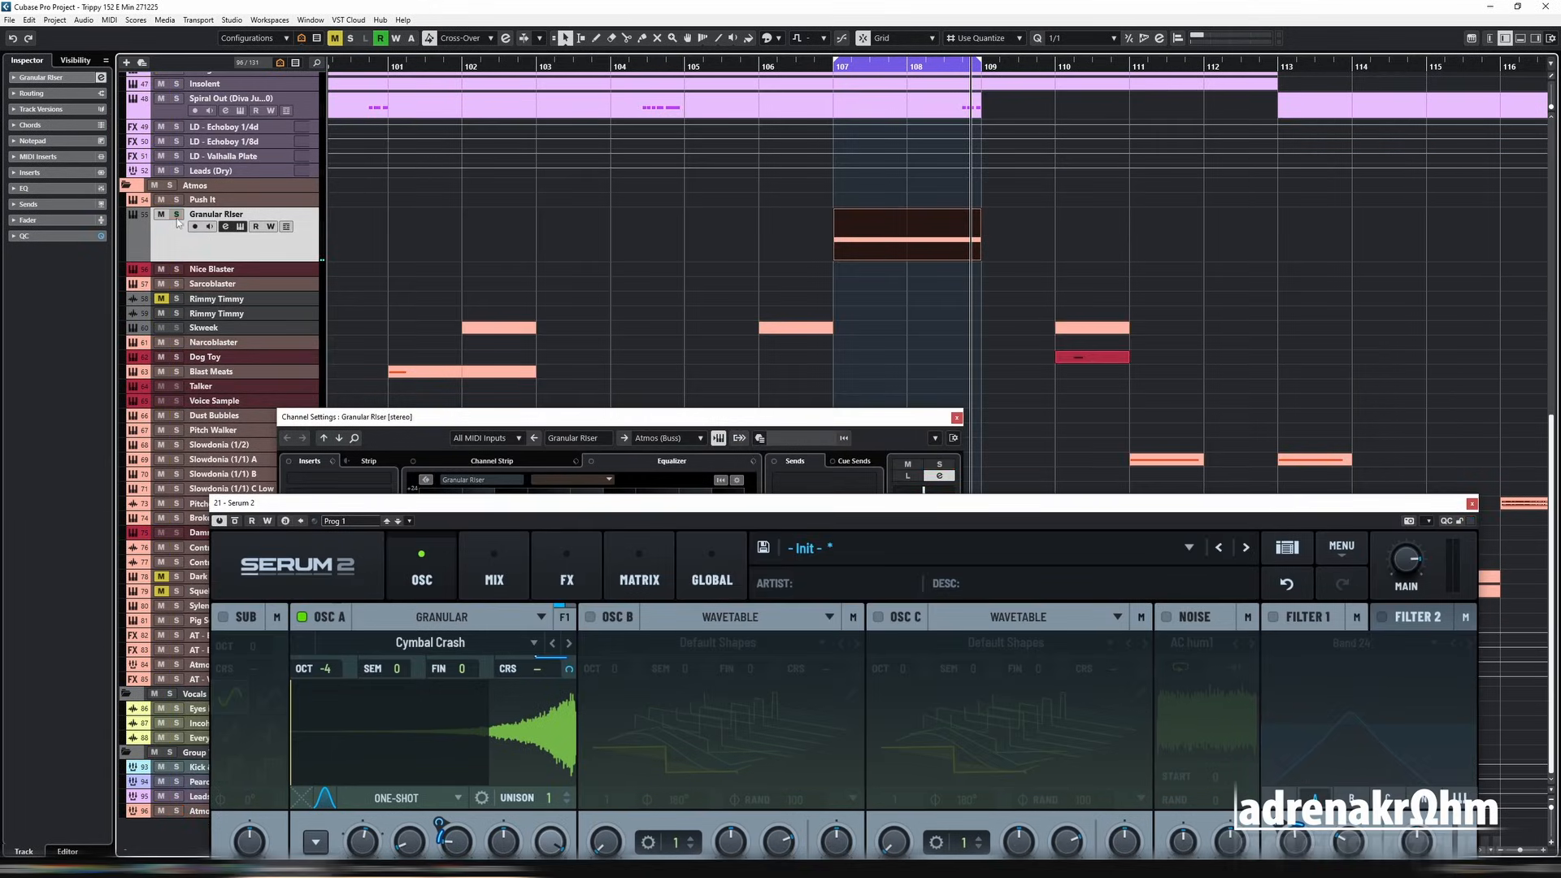
pyautogui.click(821, 65)
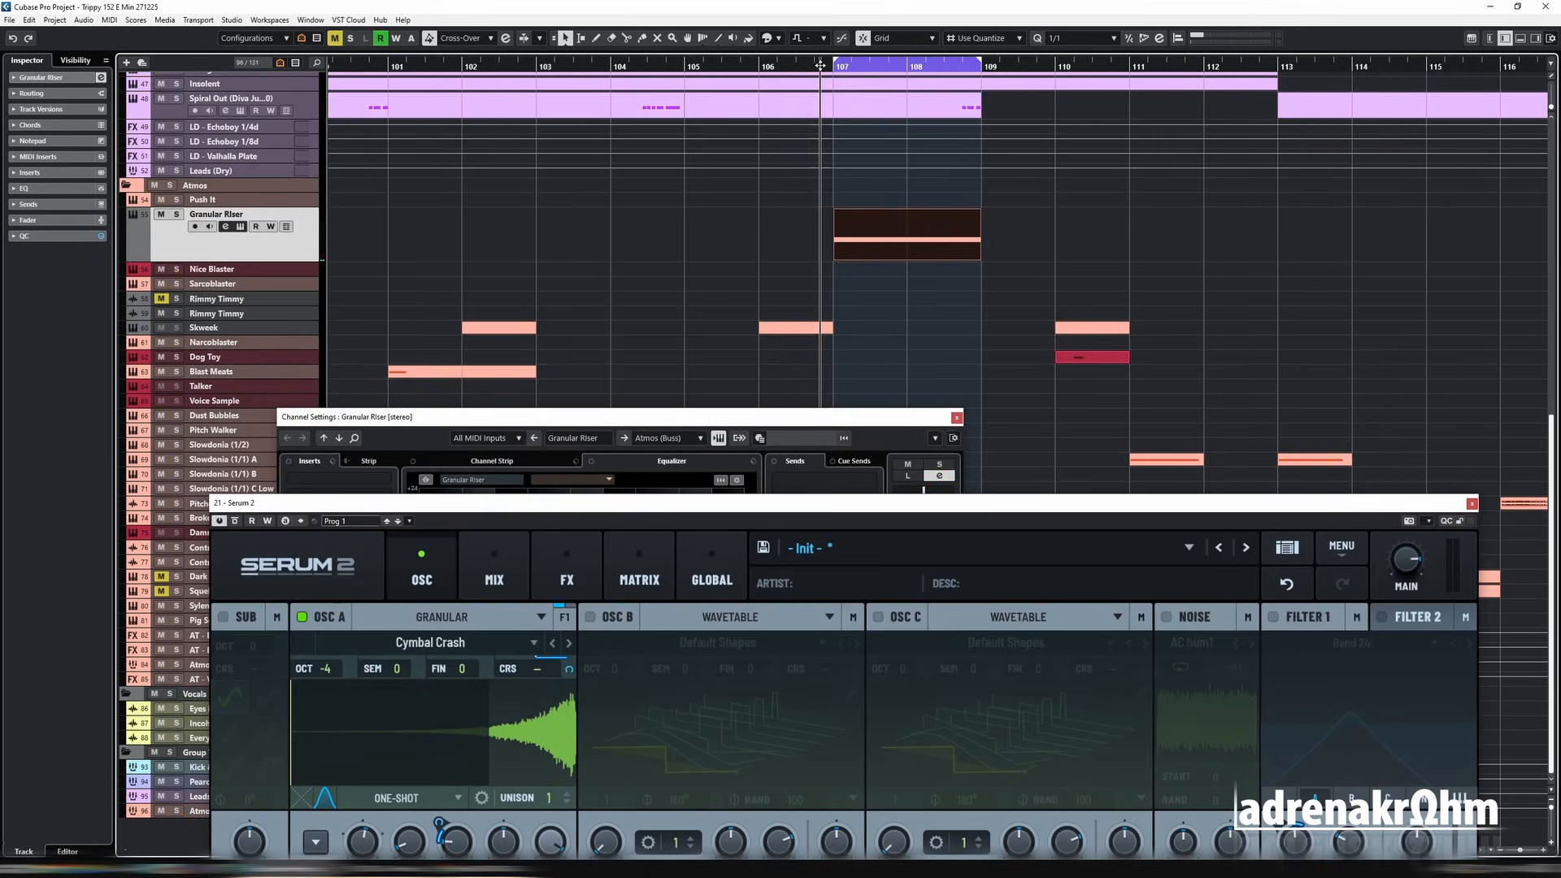
pyautogui.moveTo(979, 60); pyautogui.dragTo(1136, 81)
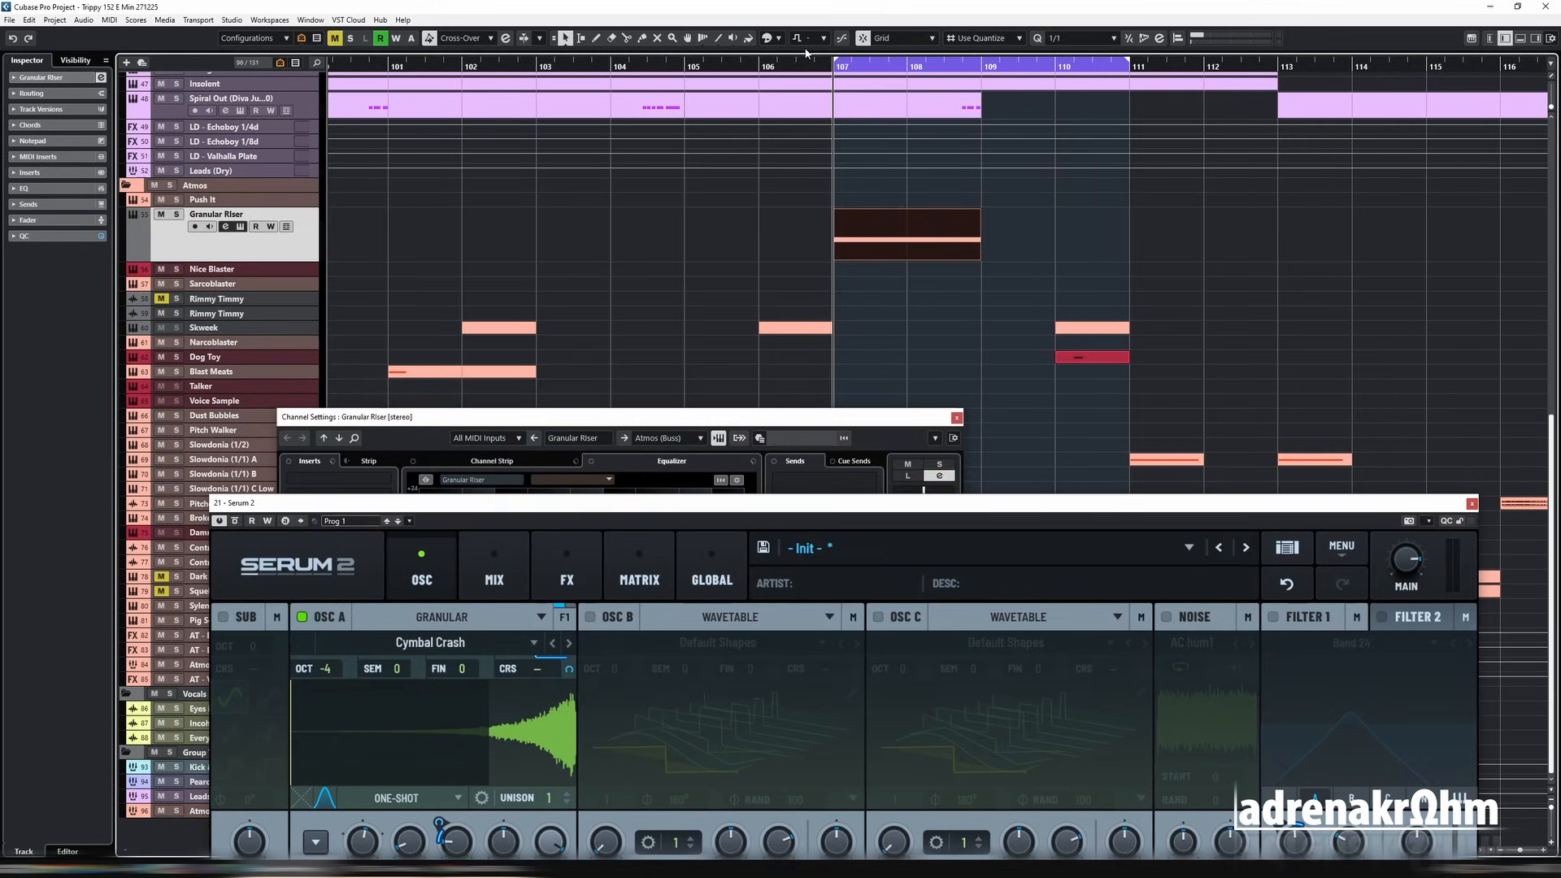
pyautogui.press('space')
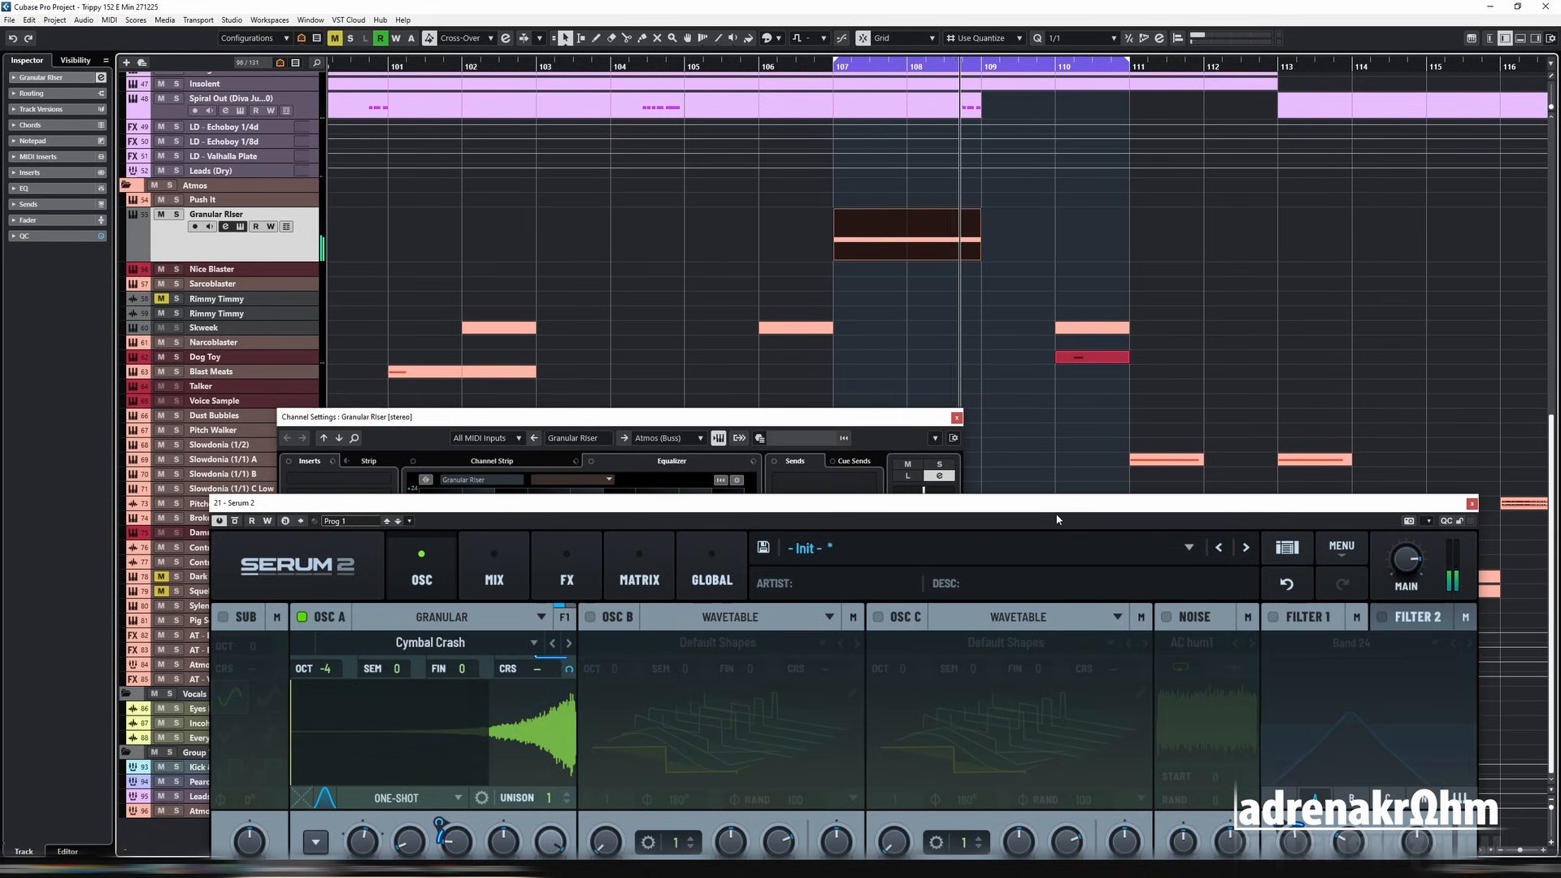
# Step: Add a Distortion effect and place it ahead of the Flanger at the start of the FX chain
pyautogui.moveTo(968, 509); pyautogui.dragTo(962, 234)
pyautogui.click(559, 303)
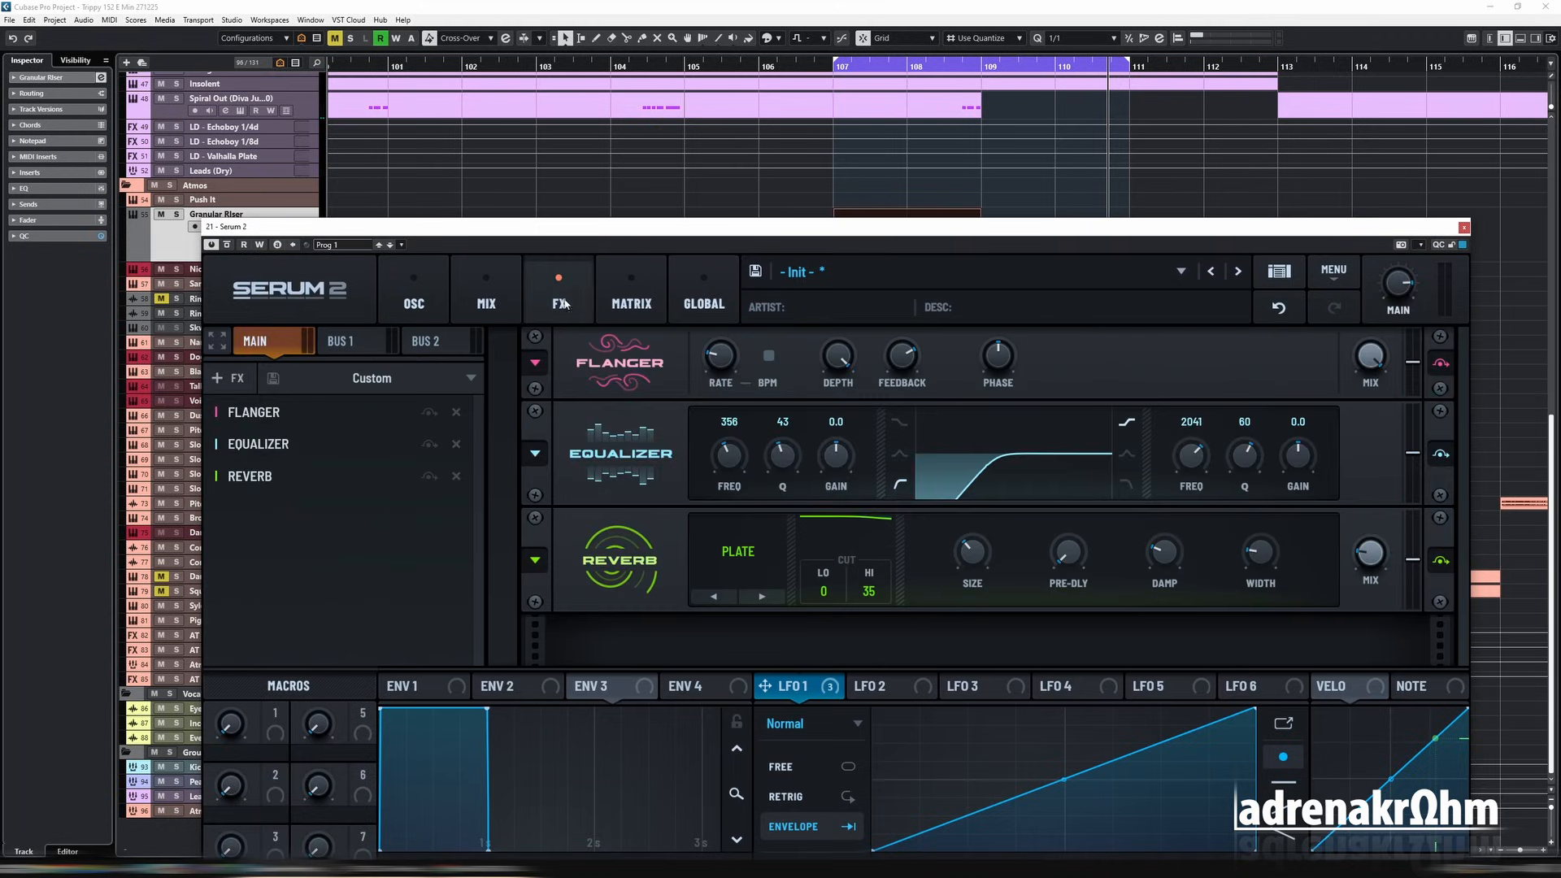
pyautogui.moveTo(298, 508); pyautogui.dragTo(309, 412)
pyautogui.scroll(1, 870, 411)
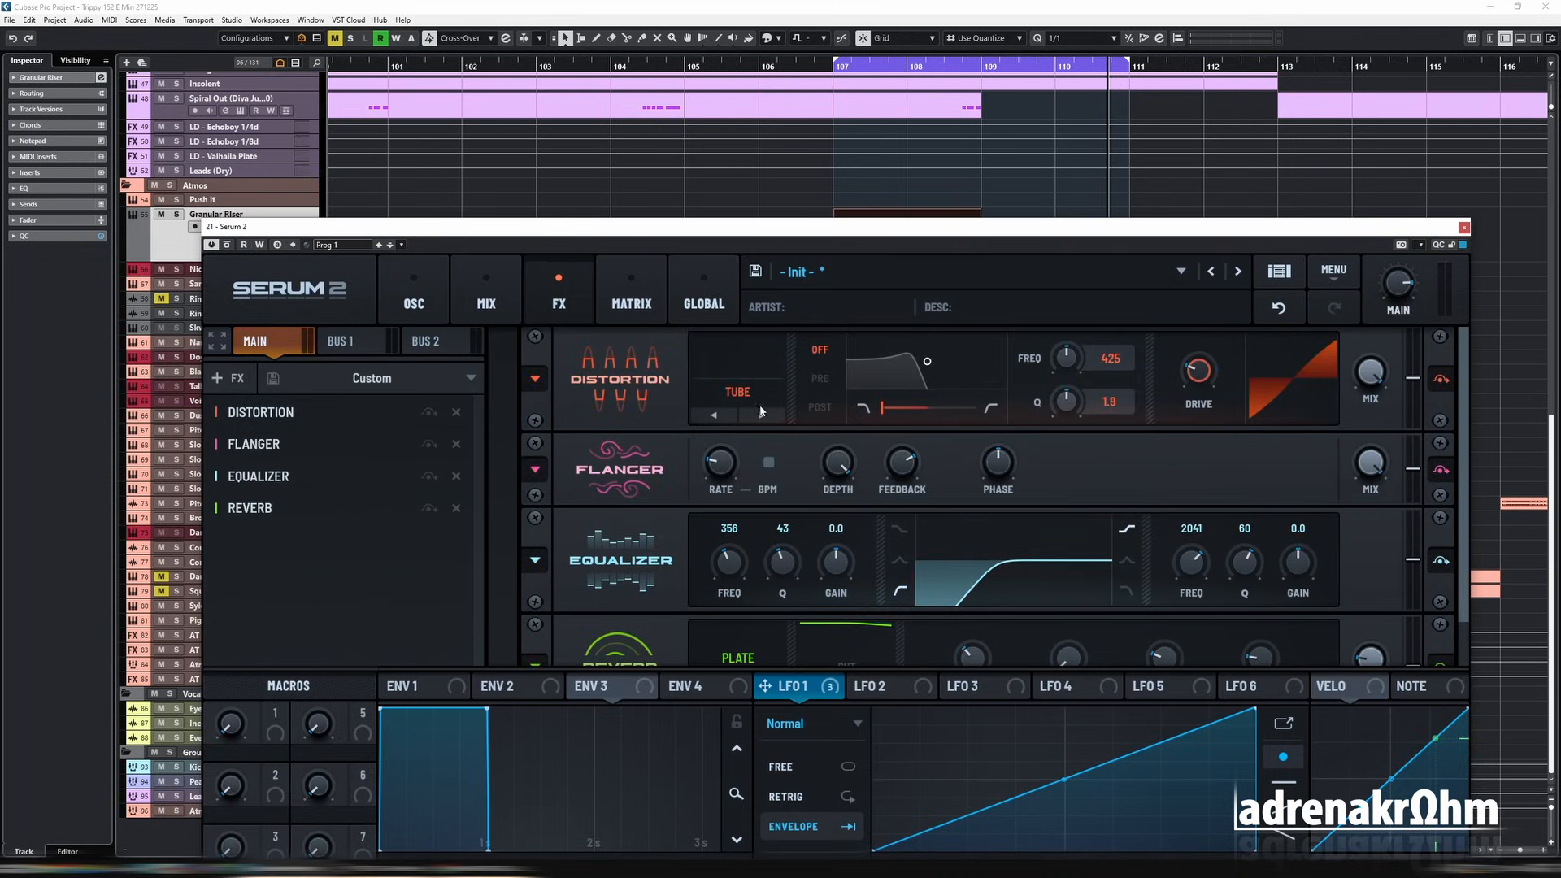
pyautogui.moveTo(1202, 381)
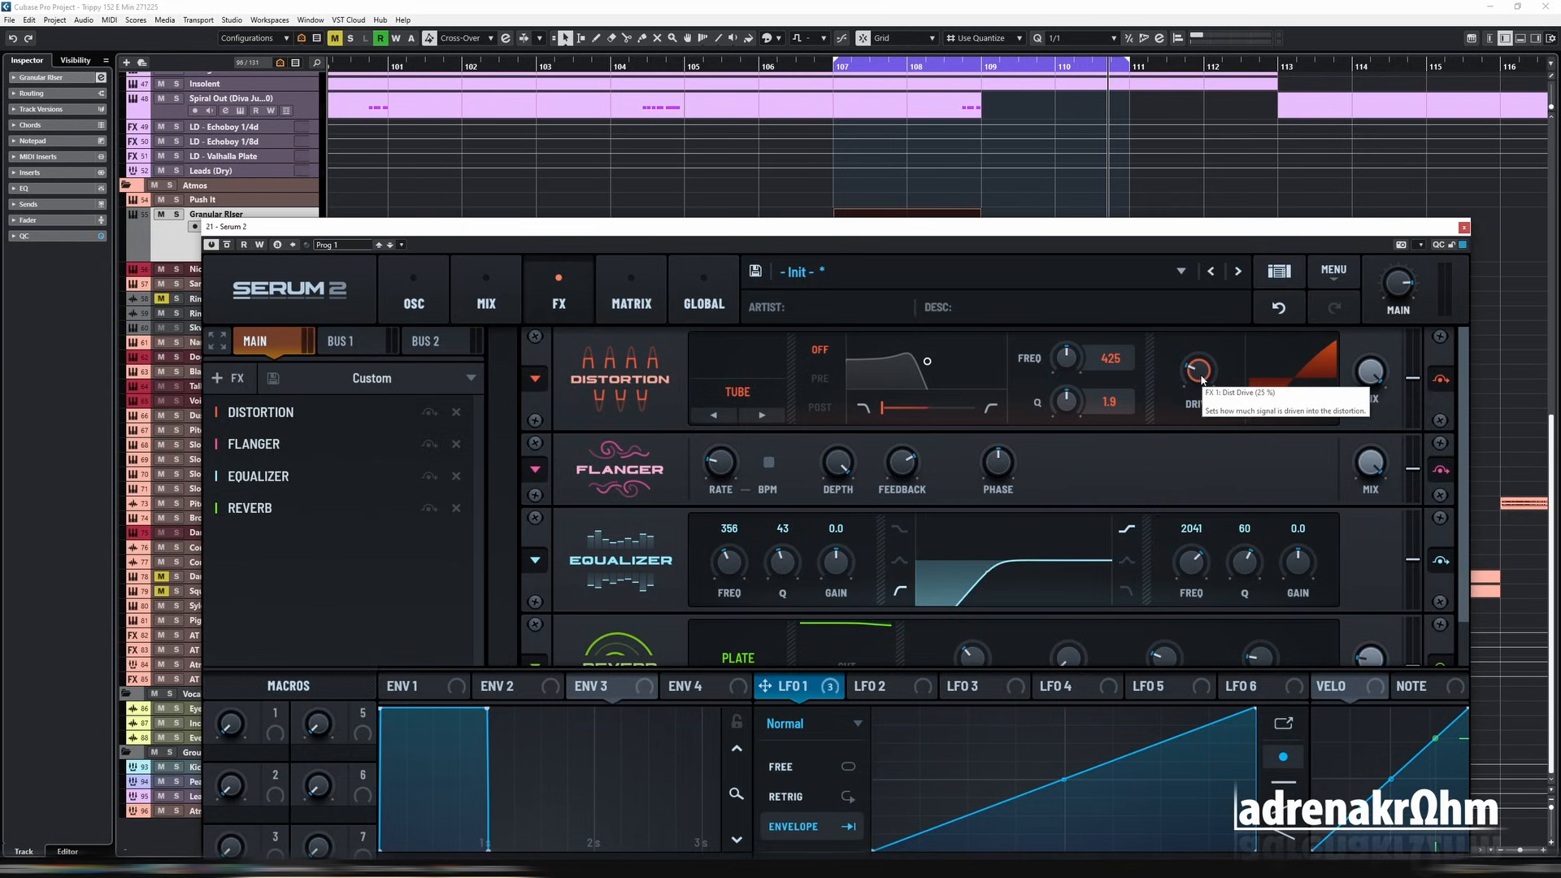
# Step: Play the distorted riser and set the playback loop to the length of the Granular Riser part
pyautogui.press('space')
pyautogui.moveTo(946, 226); pyautogui.dragTo(975, 321)
pyautogui.click(935, 249)
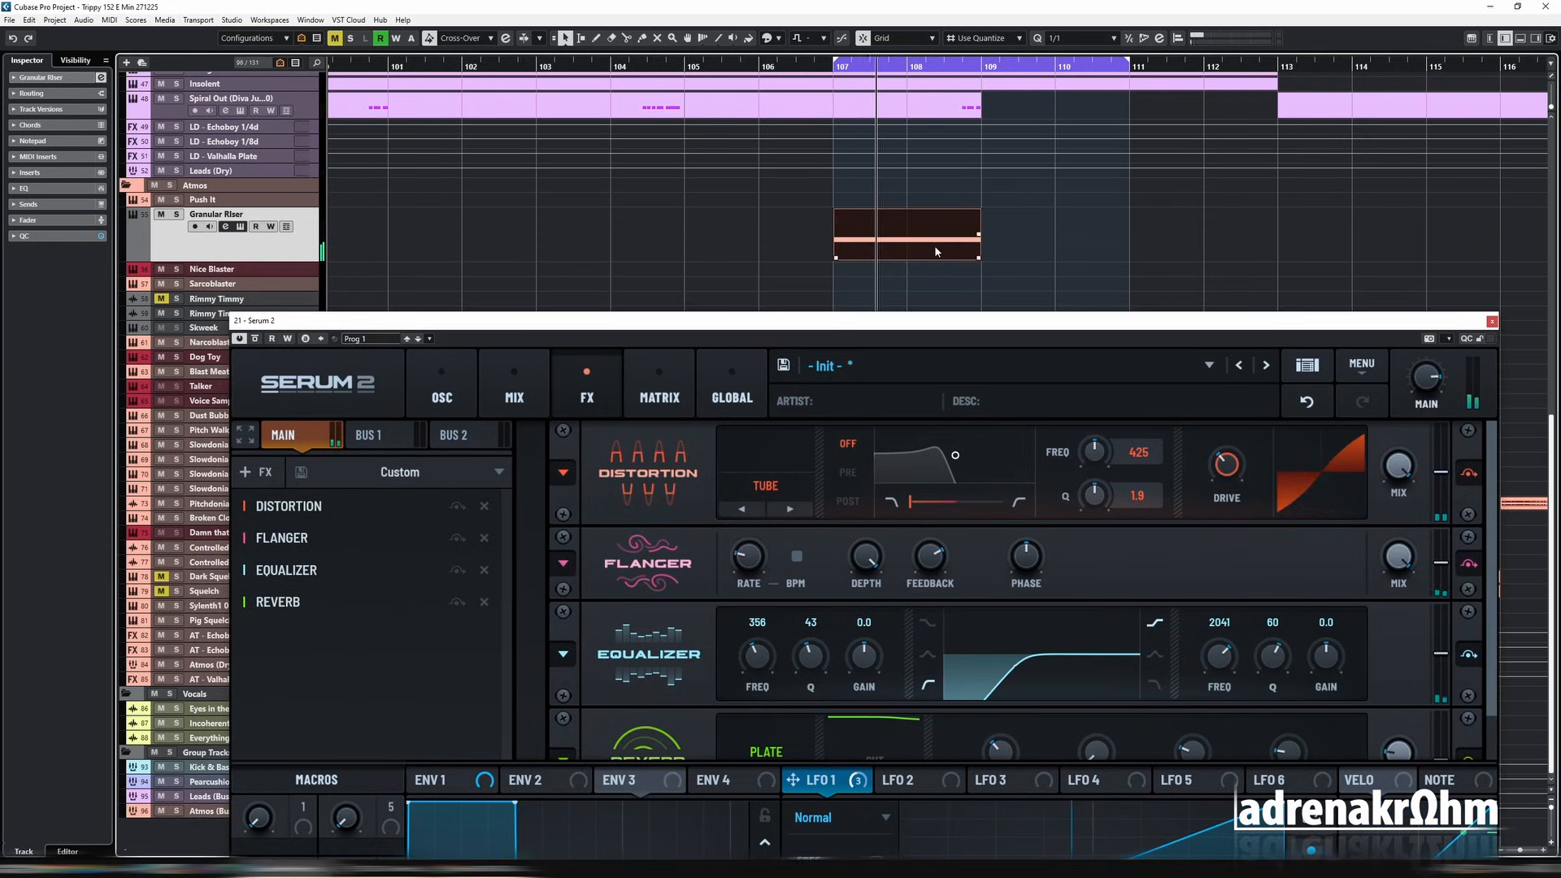
pyautogui.hotkey('shift', 'g')
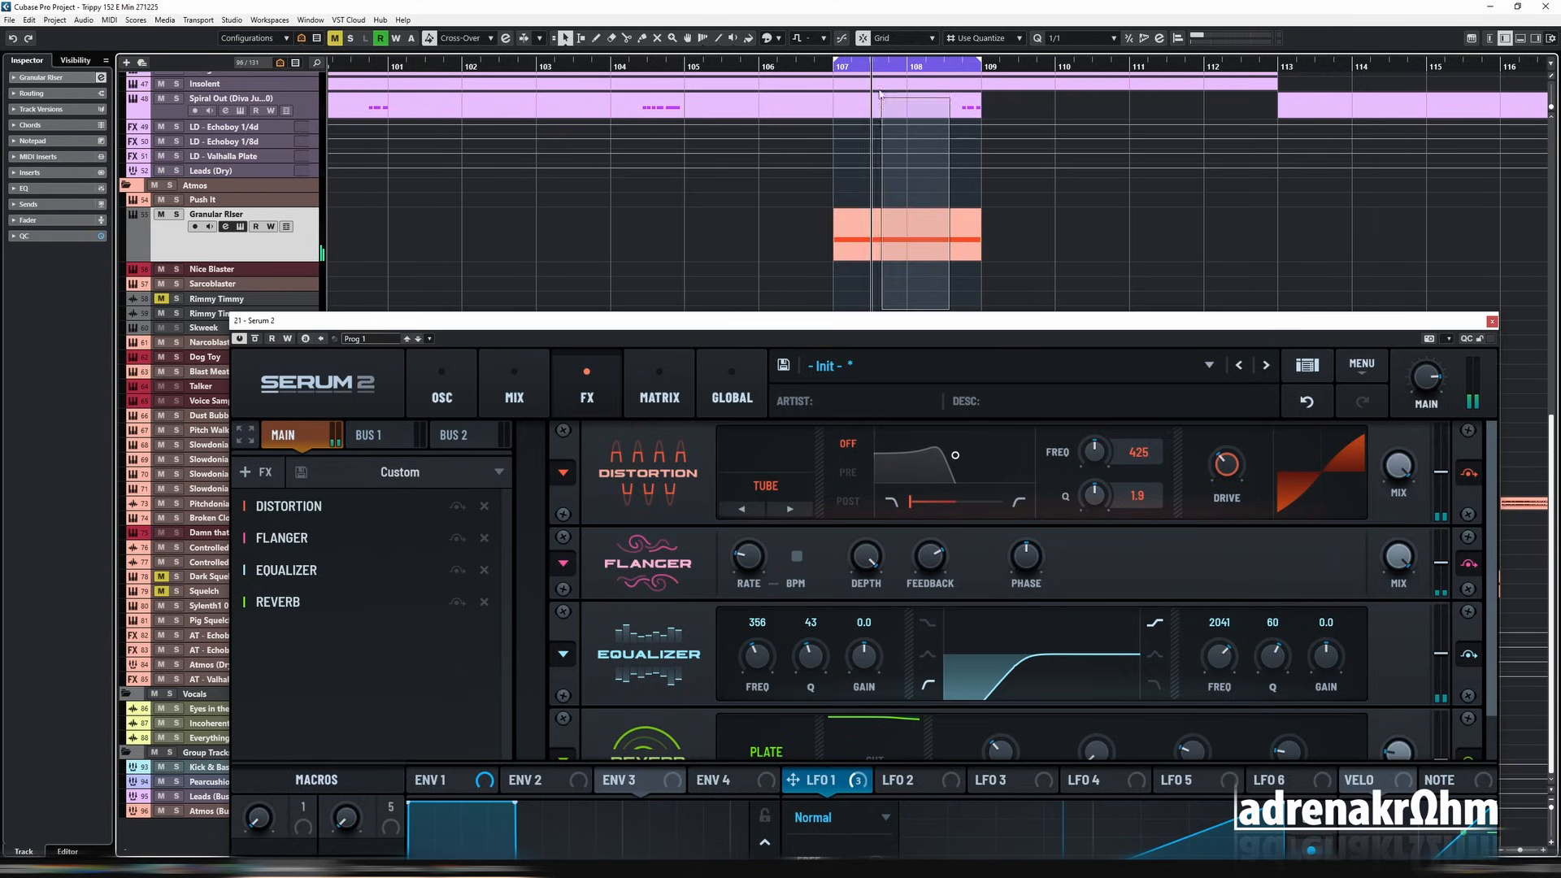
pyautogui.click(911, 282)
pyautogui.click(927, 235)
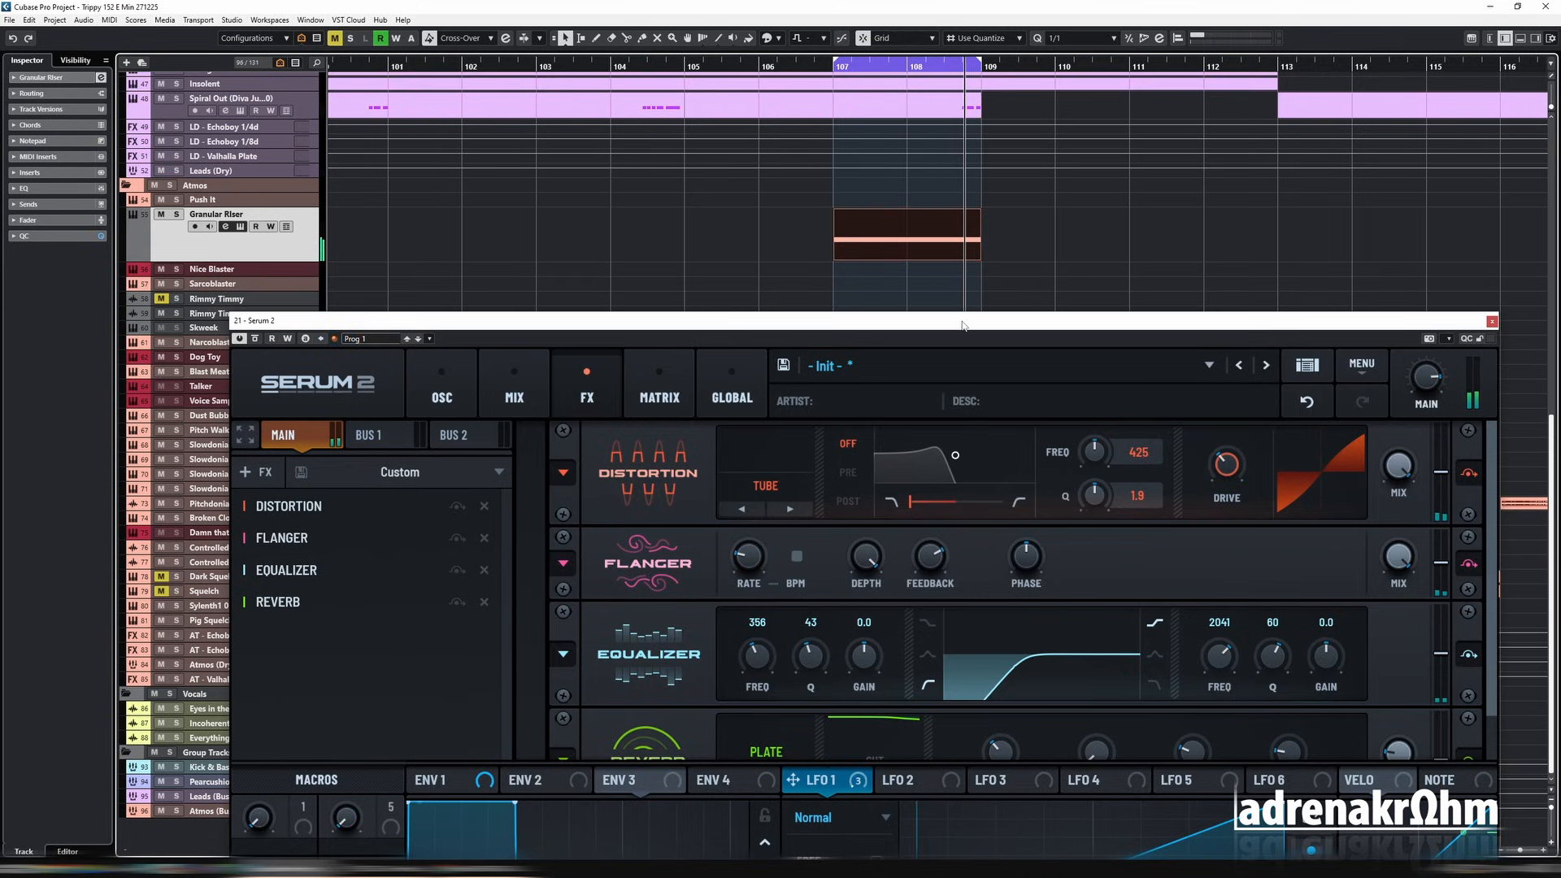
# Step: Solo the riser, insert Hyper/Dimension before the Reverb, and adjust its mixes: lower for Hyper and about 11 % for Dimension
pyautogui.moveTo(963, 325); pyautogui.dragTo(899, 154)
pyautogui.press('s')
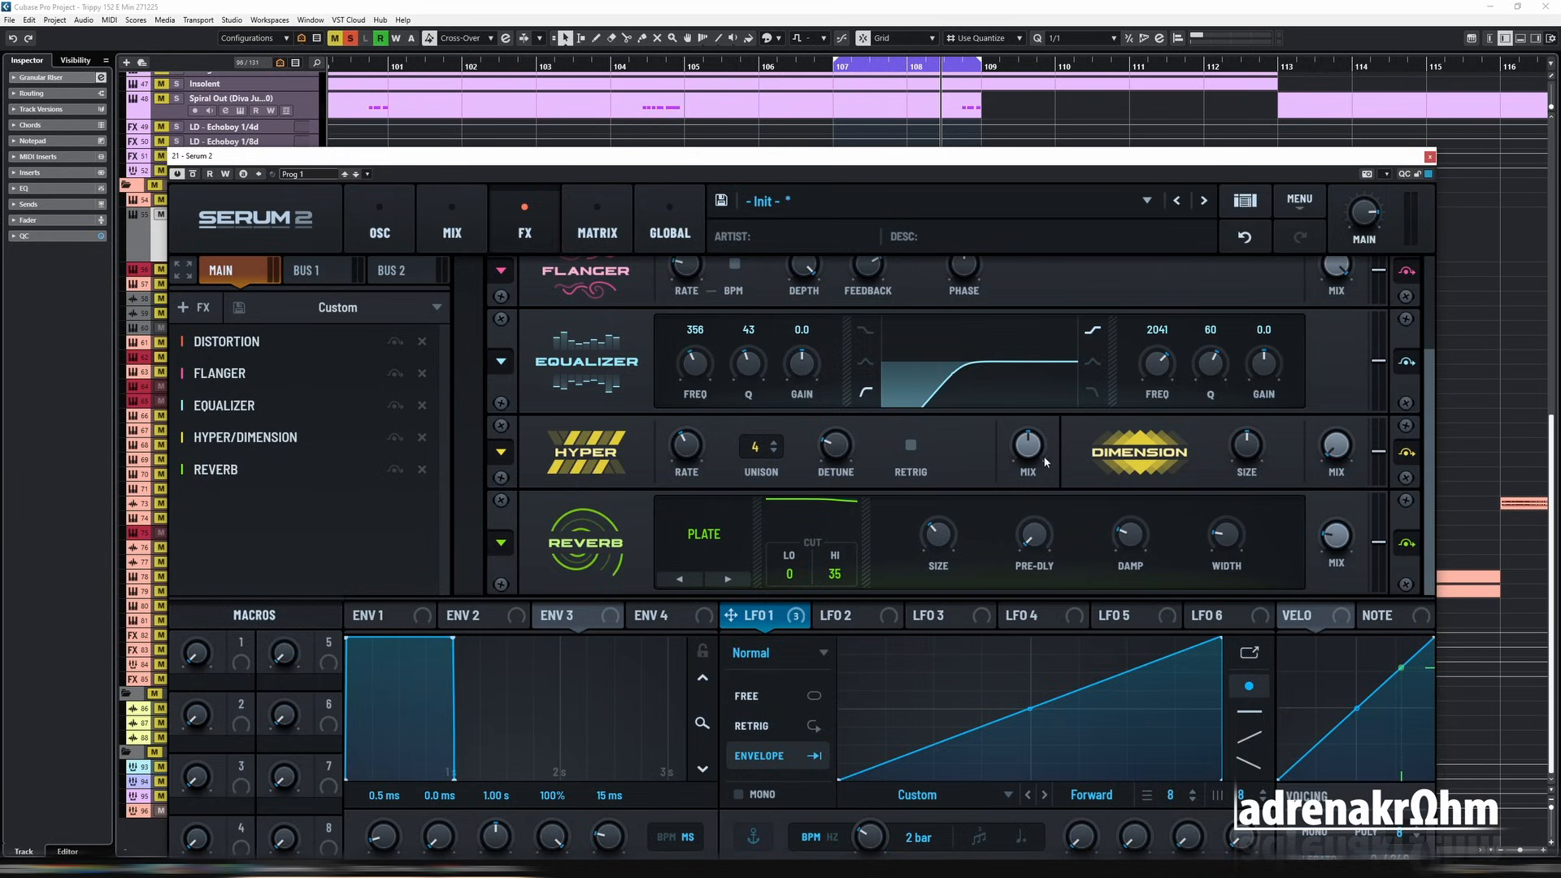
pyautogui.moveTo(1037, 493); pyautogui.dragTo(1032, 467)
pyautogui.press('space')
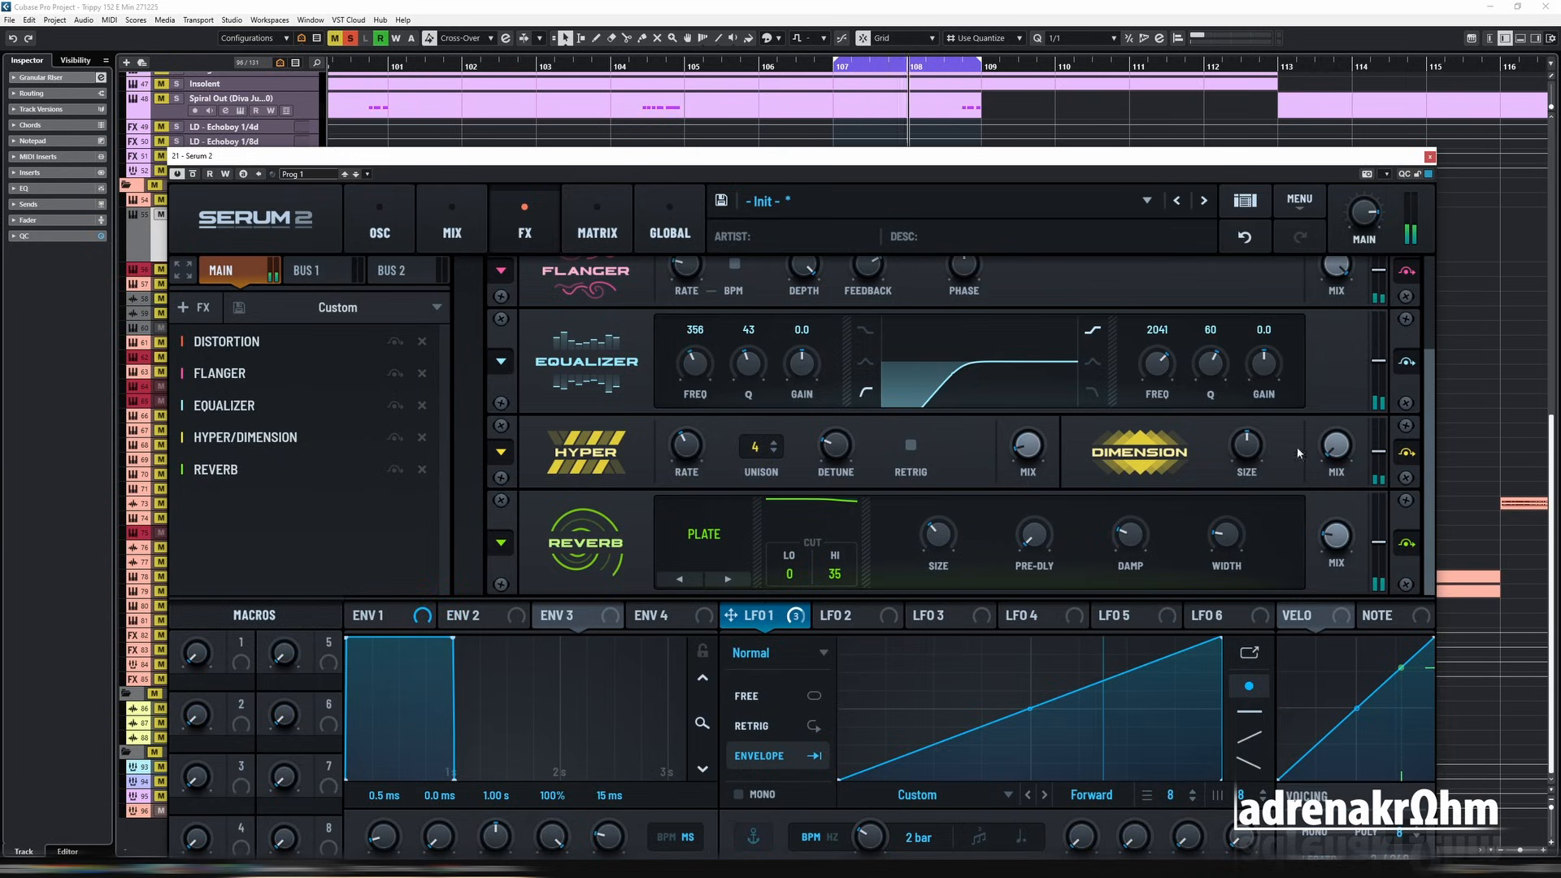
pyautogui.moveTo(1338, 465); pyautogui.dragTo(1345, 452)
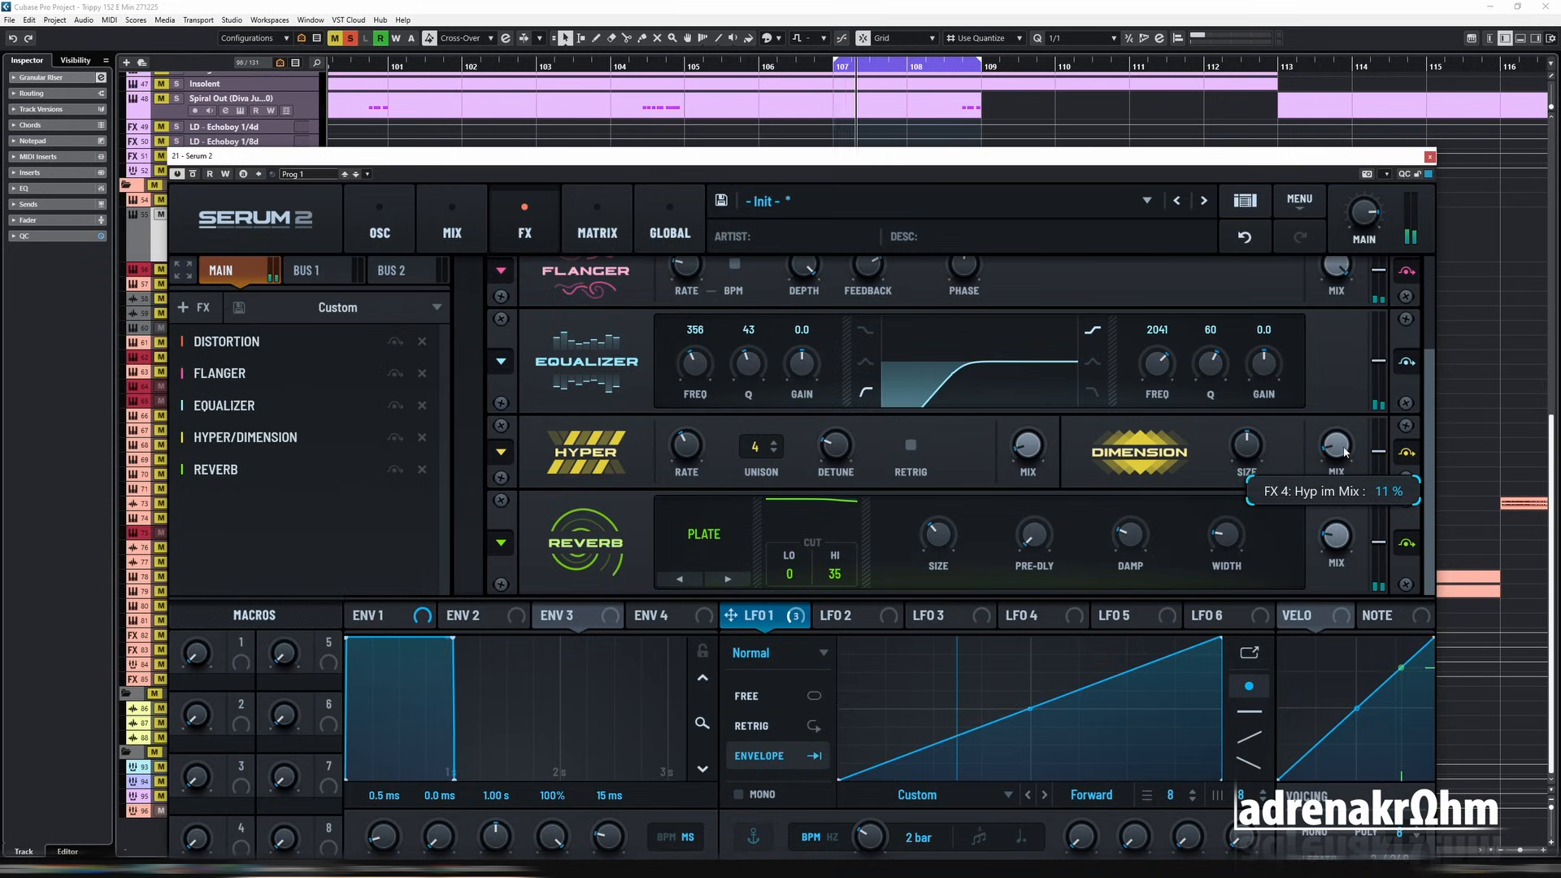
# Step: Add a Chorus effect and place it between Distortion and Flanger in the FX chain
pyautogui.click(380, 228)
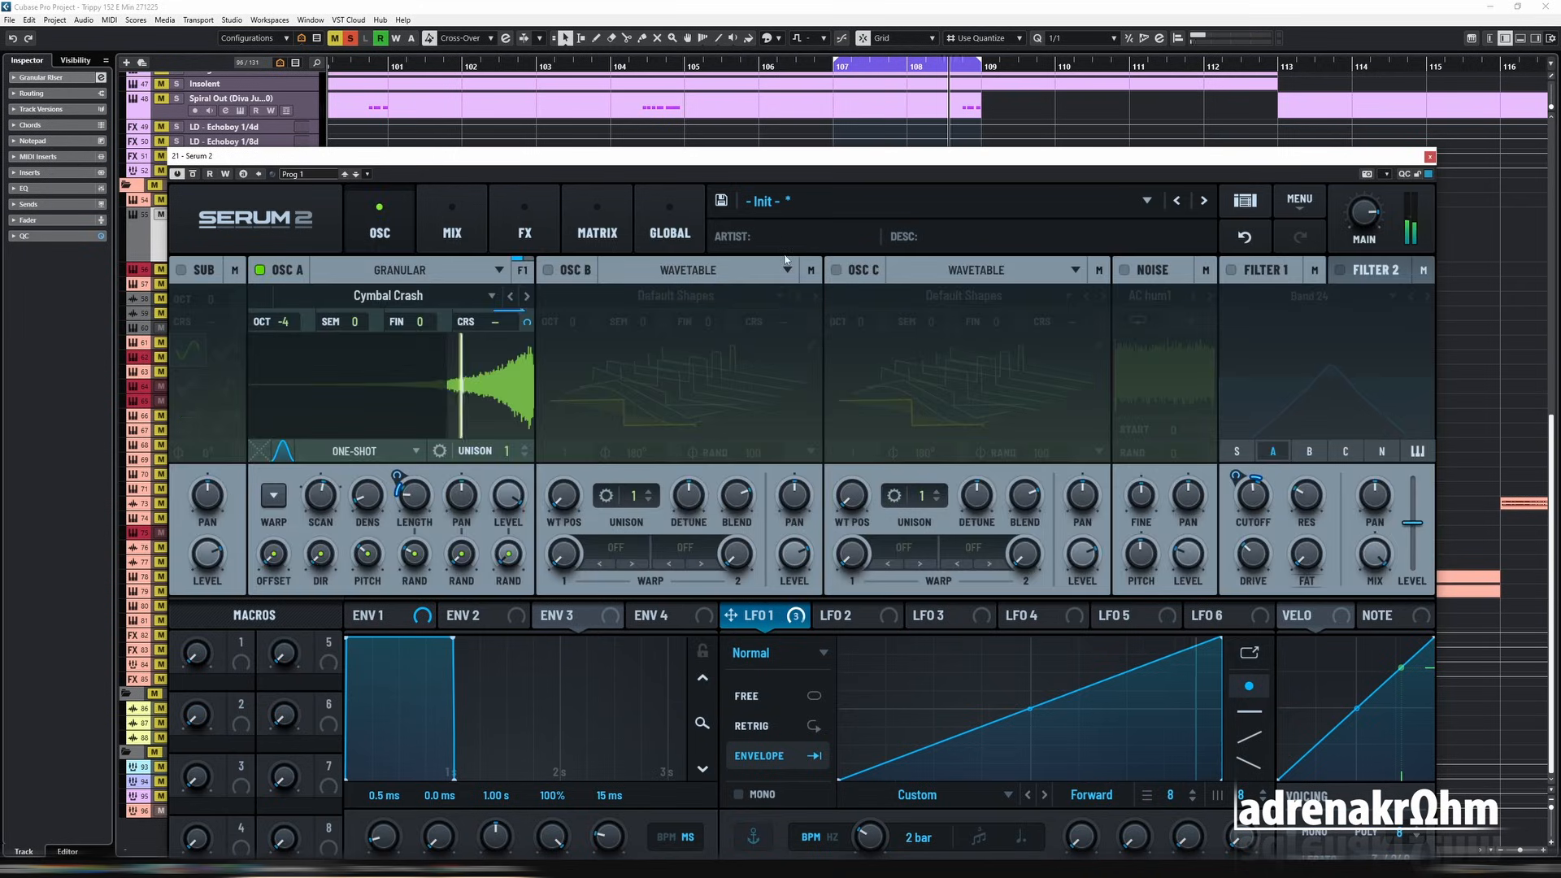
pyautogui.click(527, 232)
pyautogui.click(195, 307)
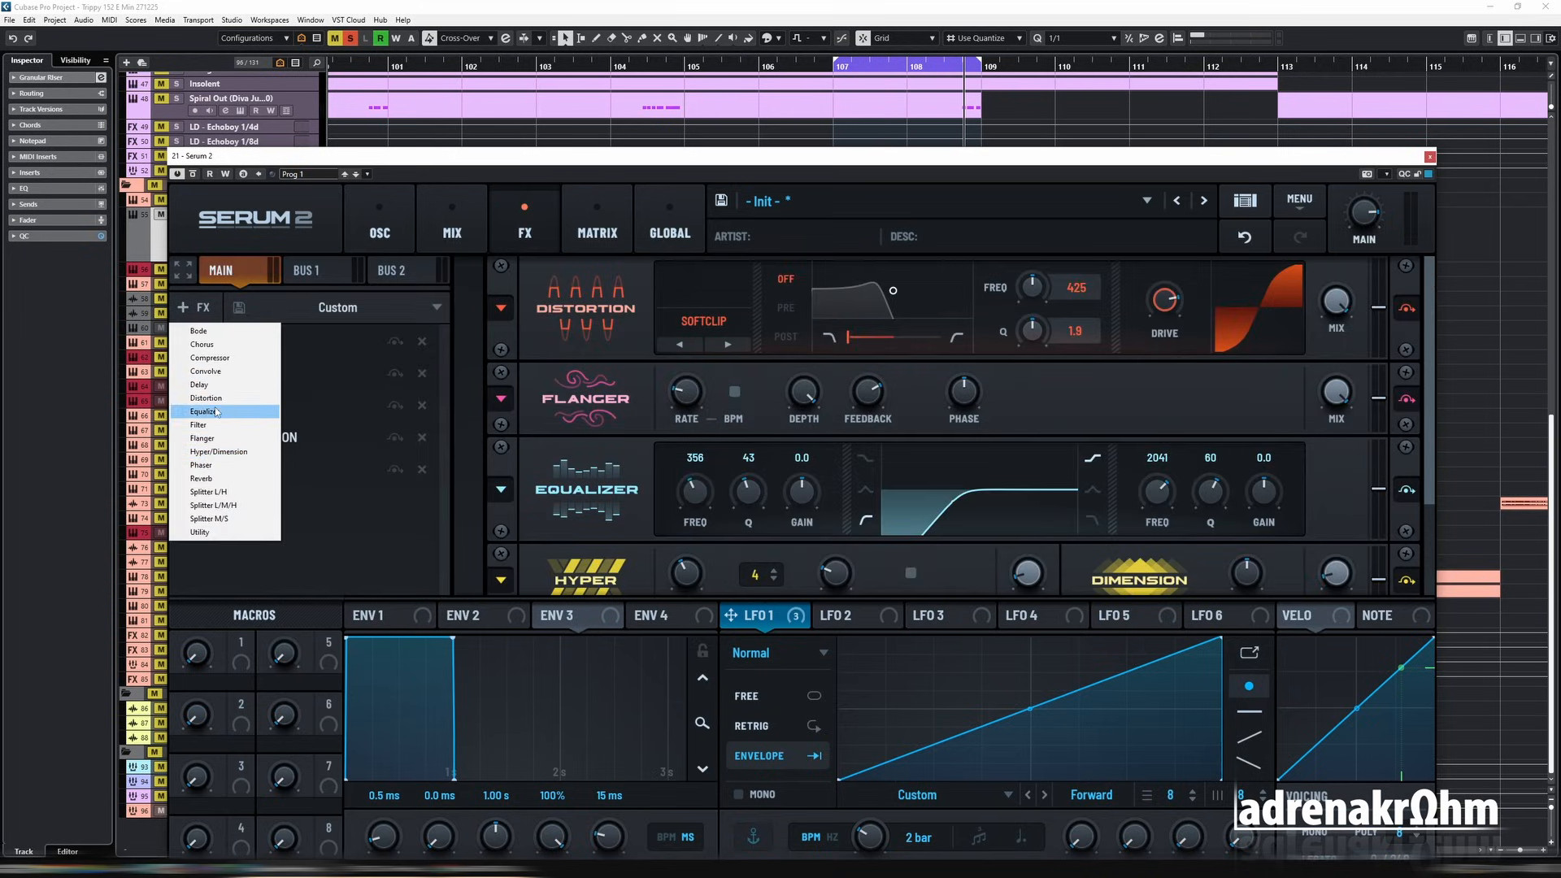
pyautogui.click(205, 345)
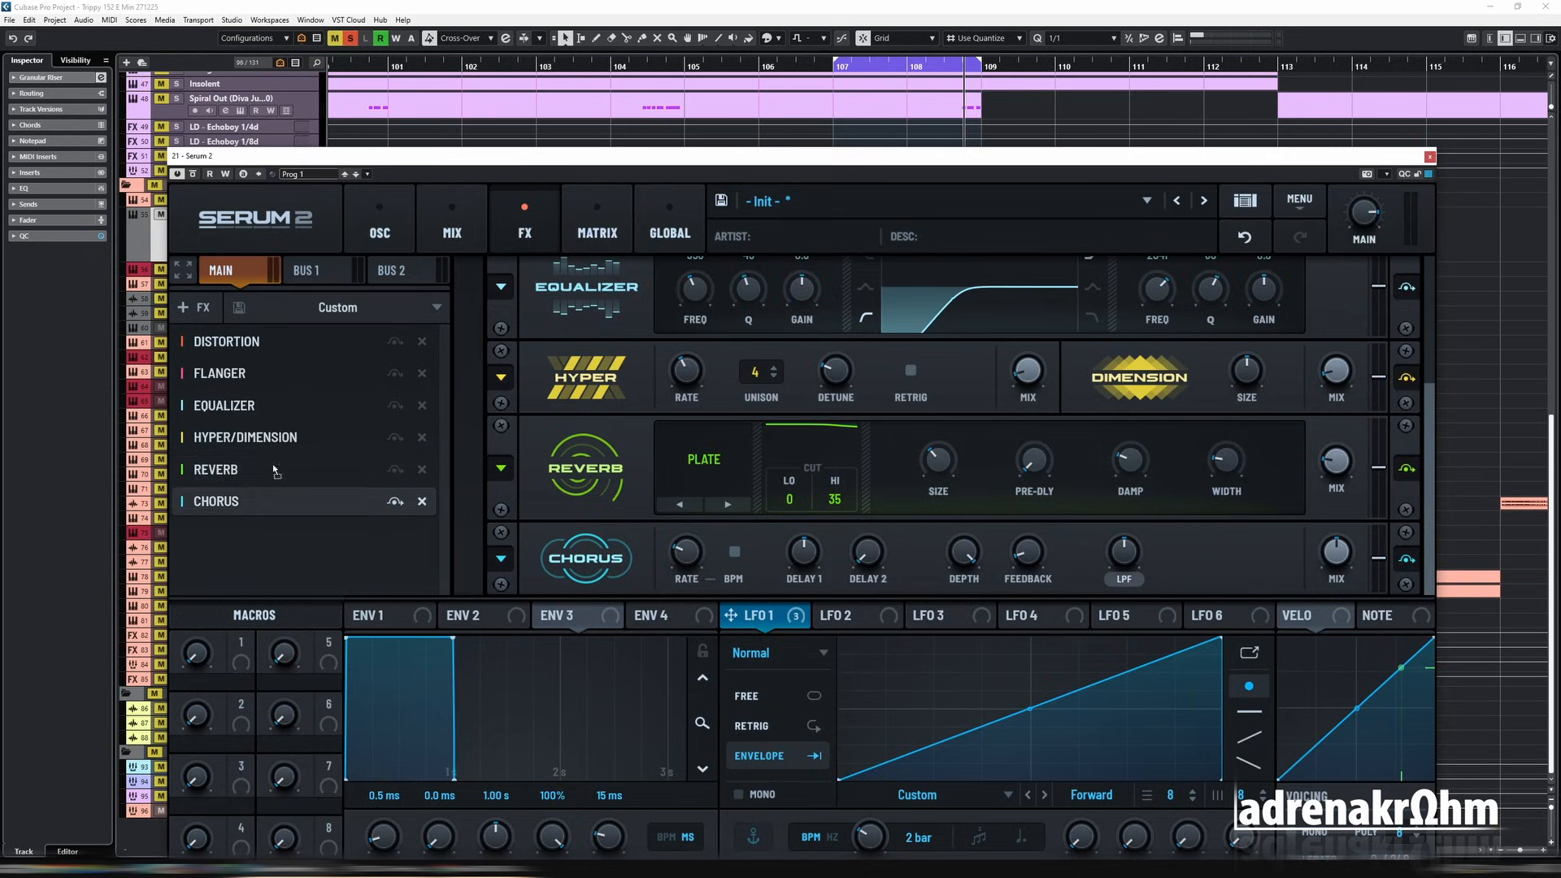
pyautogui.moveTo(276, 501); pyautogui.dragTo(286, 364)
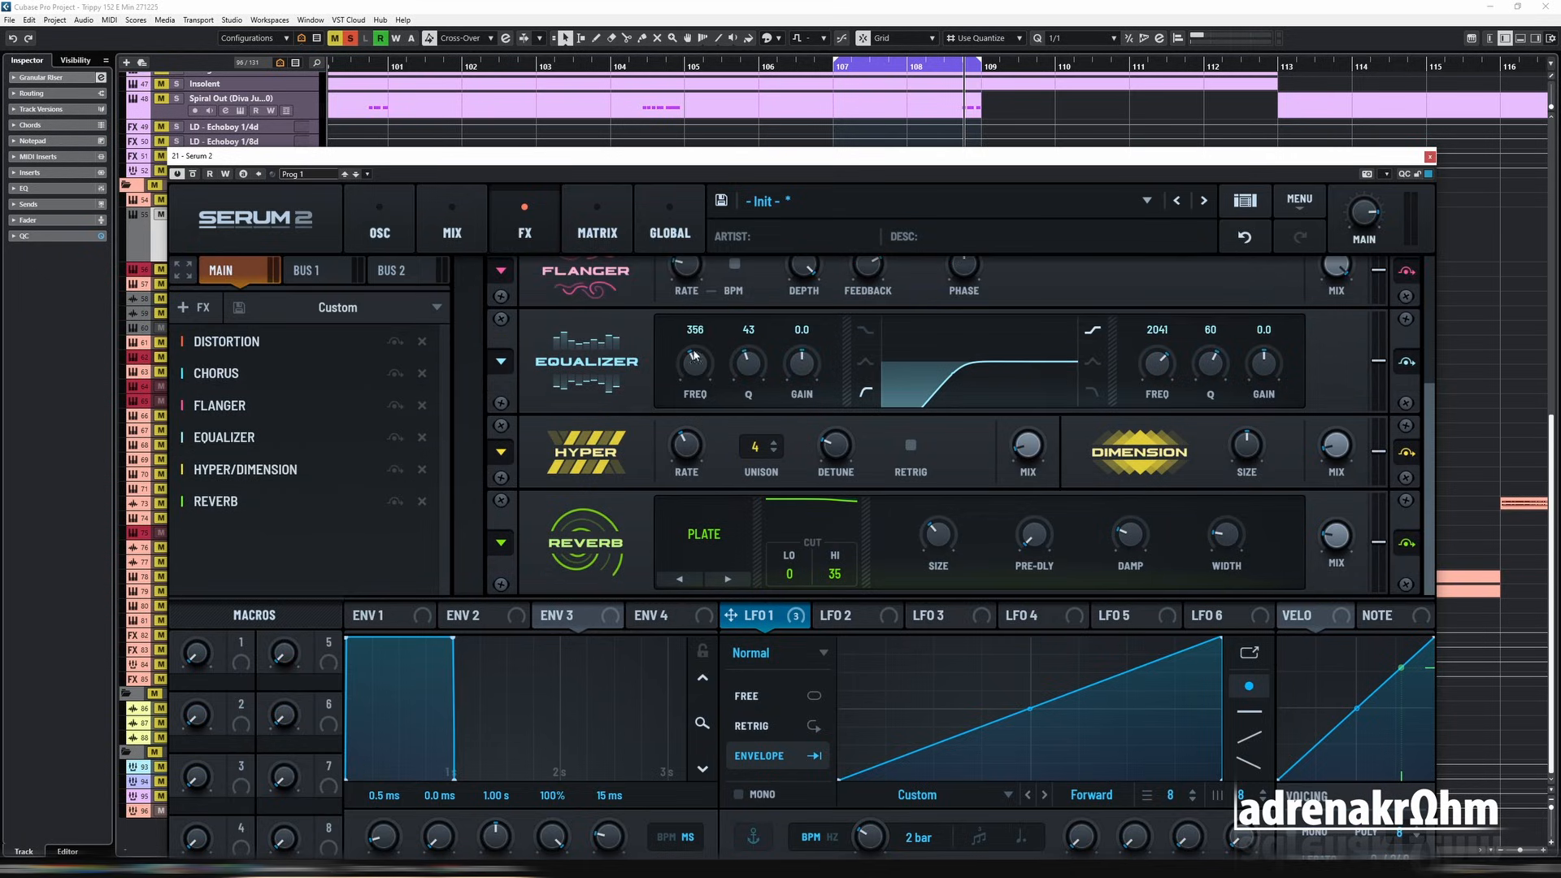
pyautogui.scroll(5, 1290, 415)
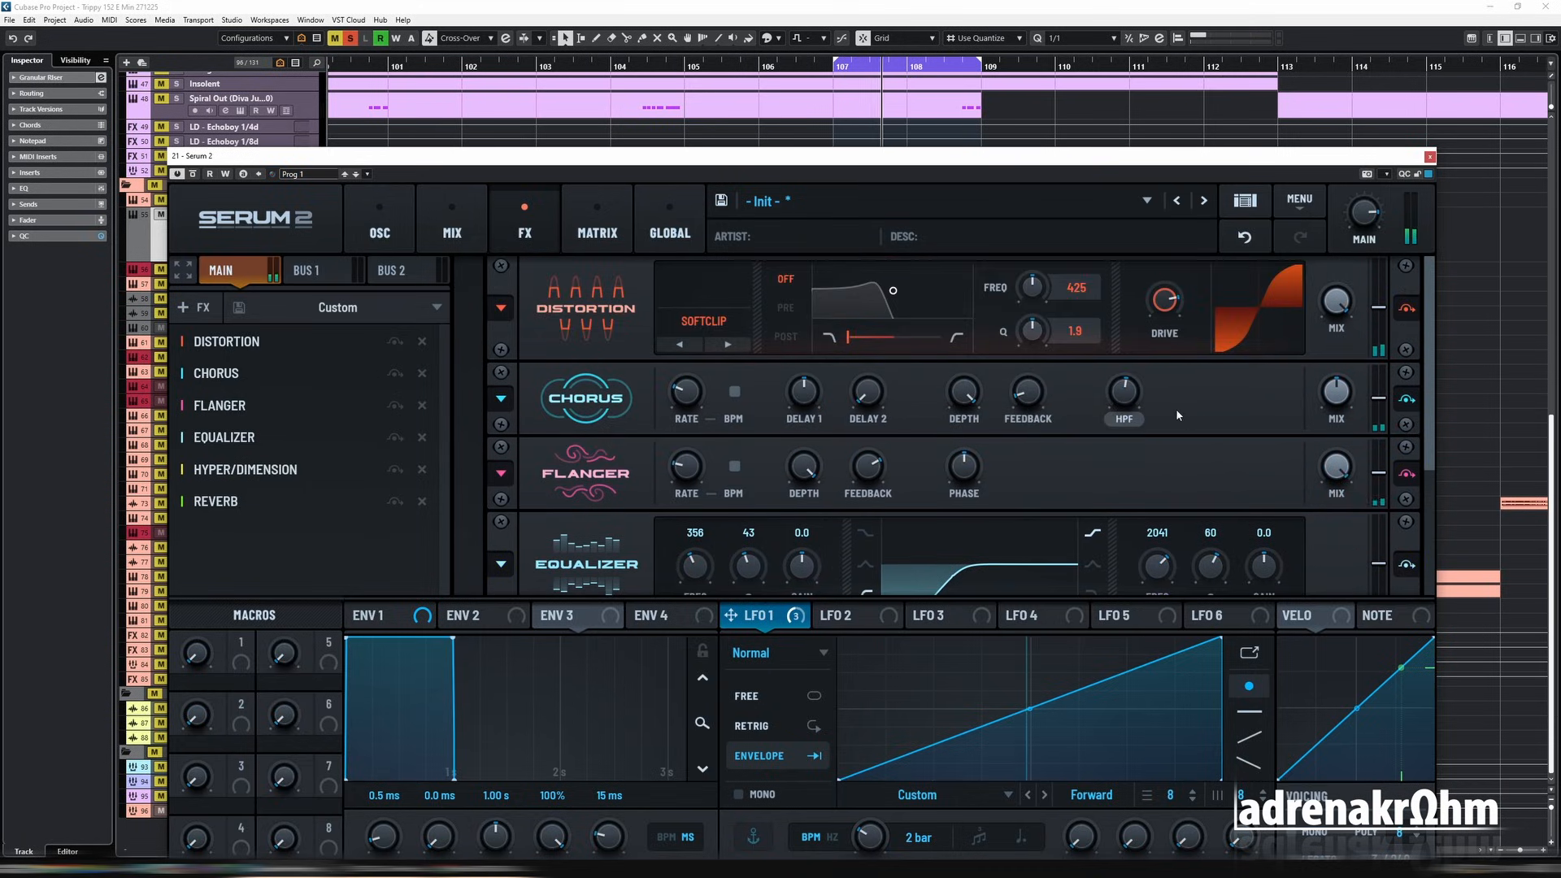
# Step: Unsolo the riser with the new Chorus, lengthen the loop to bar 111 and replay it from bar 106 in the mix
pyautogui.click(379, 233)
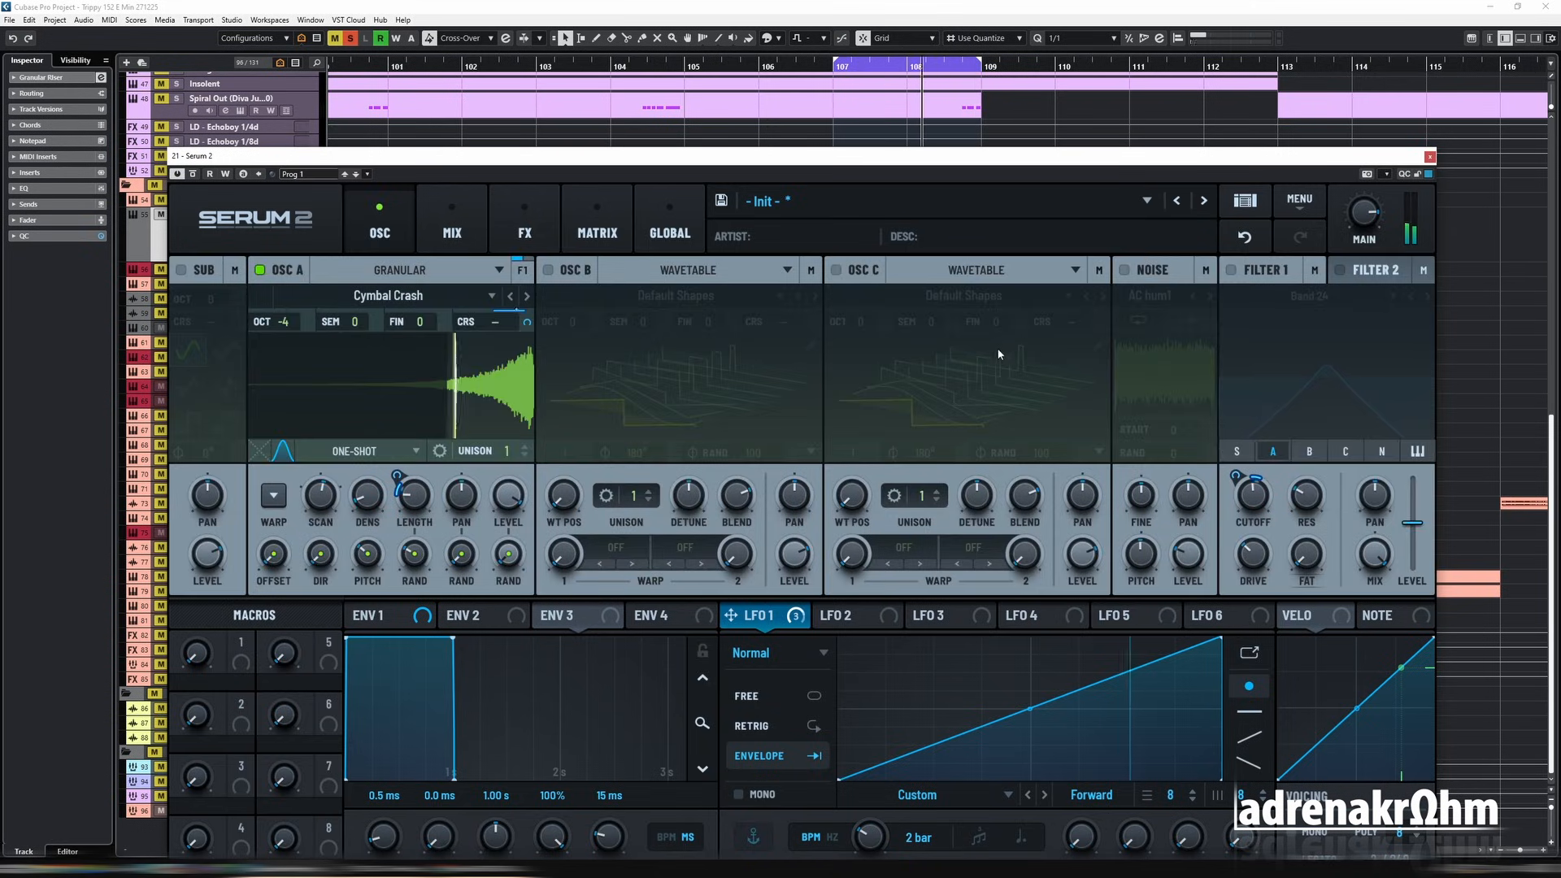
pyautogui.moveTo(1271, 161); pyautogui.dragTo(1088, 478)
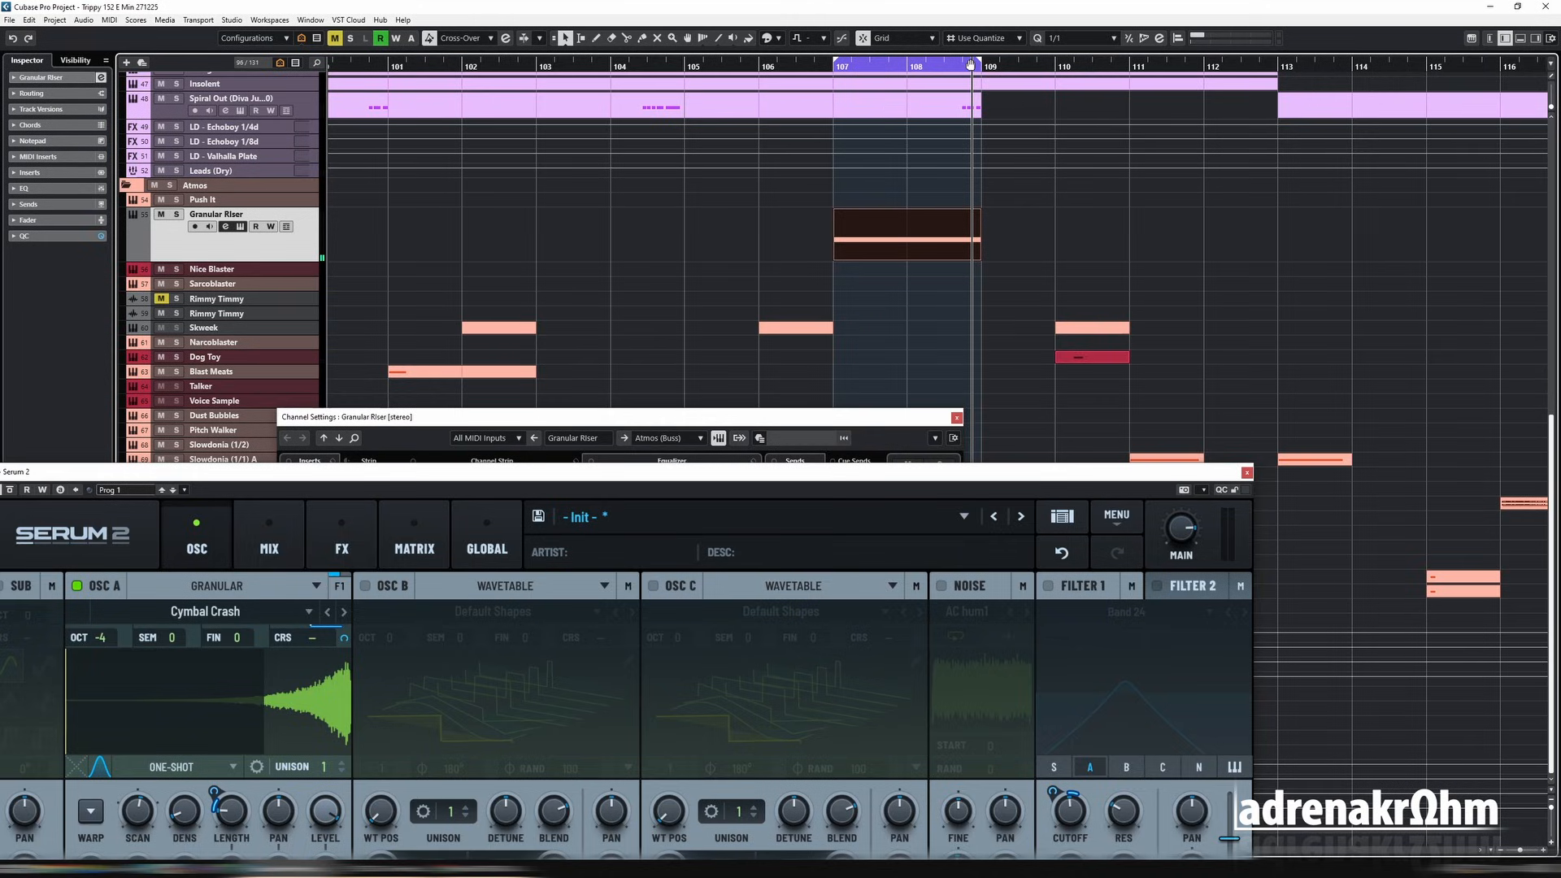
pyautogui.moveTo(976, 62); pyautogui.dragTo(1125, 79)
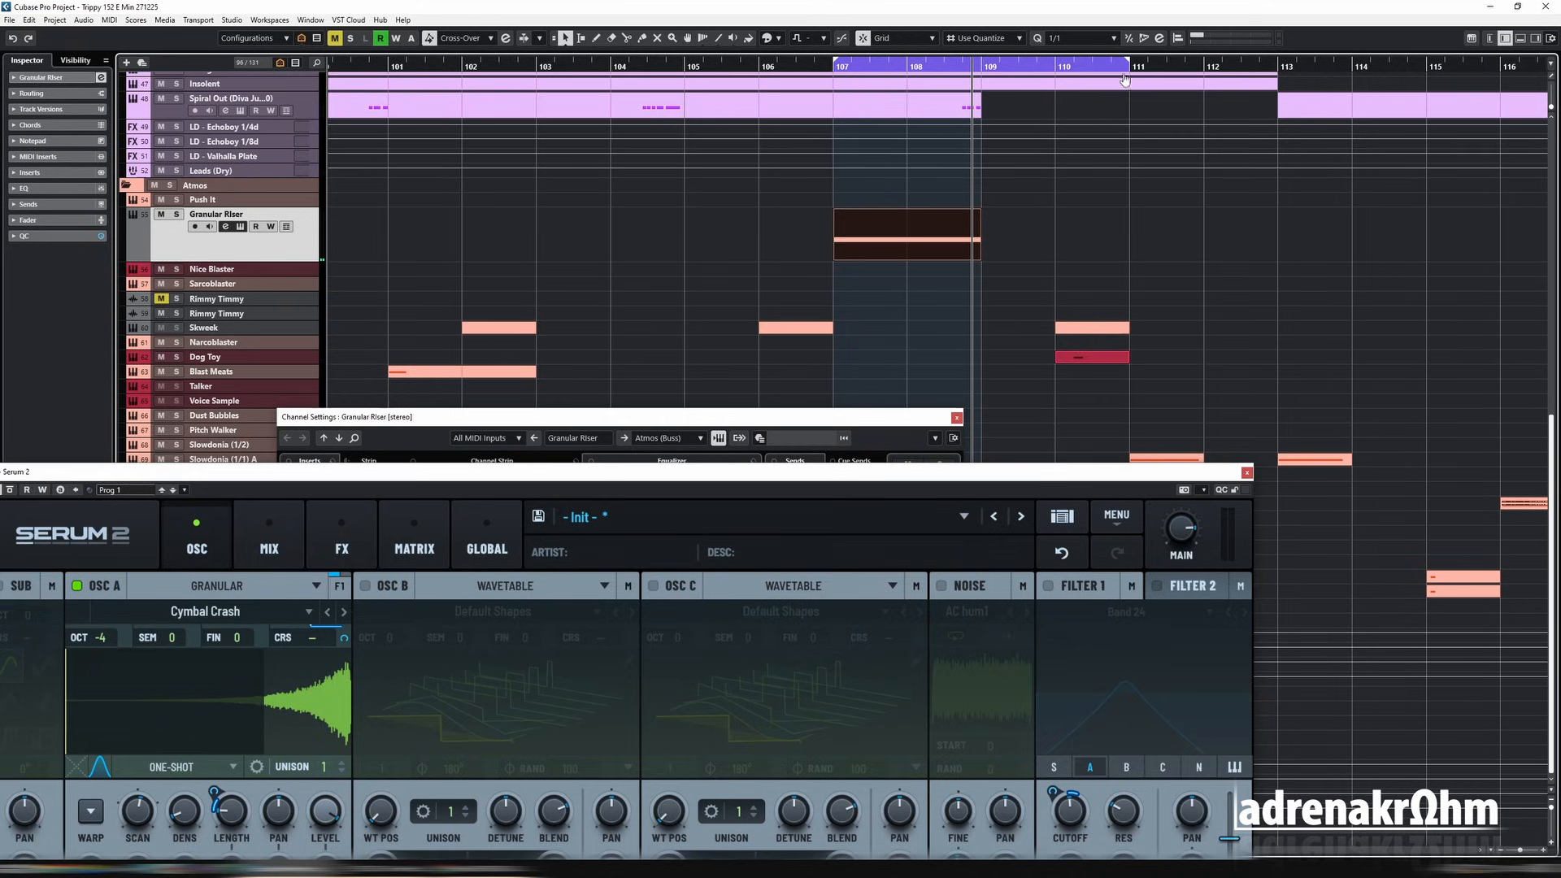
pyautogui.click(810, 69)
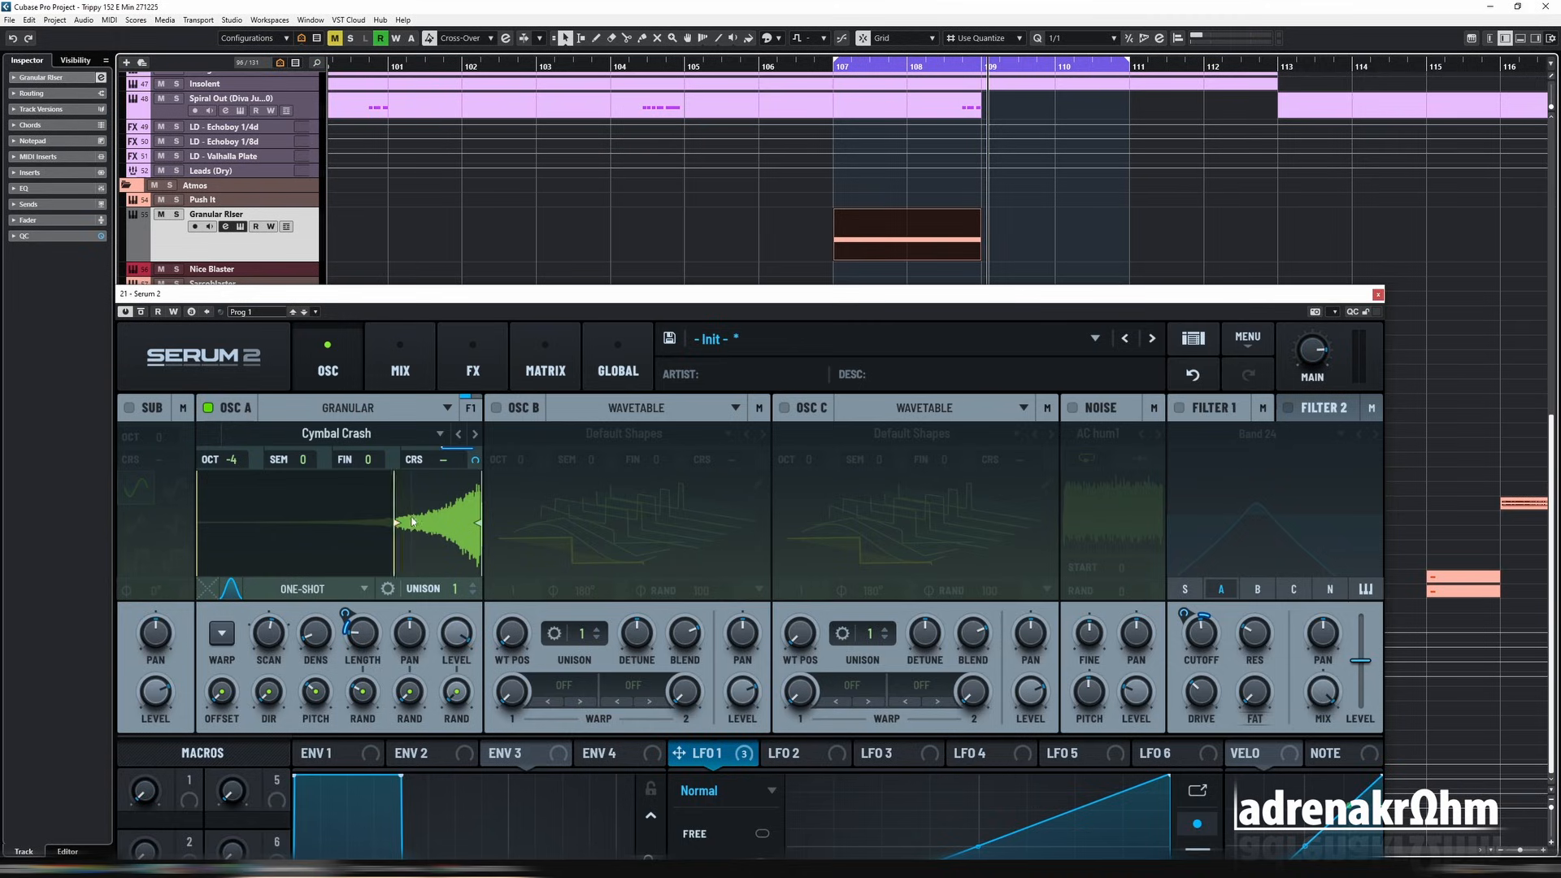
# Step: Loop only the Granular Riser part and move oscillator A's sample start slightly further into the cymbal swell
pyautogui.hotkey('shift', 'g')
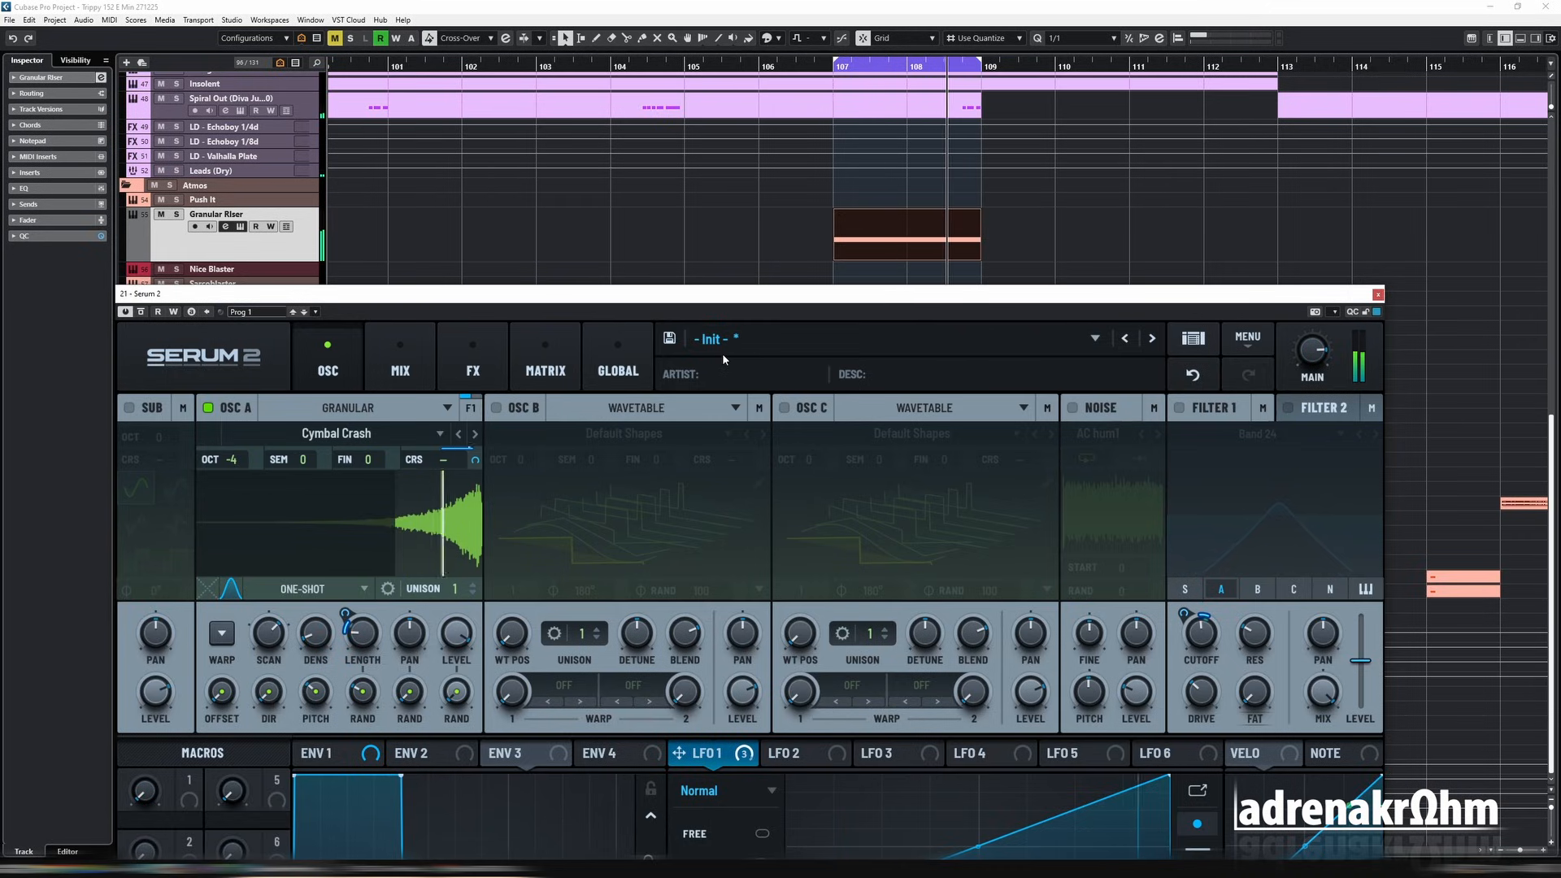
pyautogui.moveTo(390, 529); pyautogui.dragTo(409, 528)
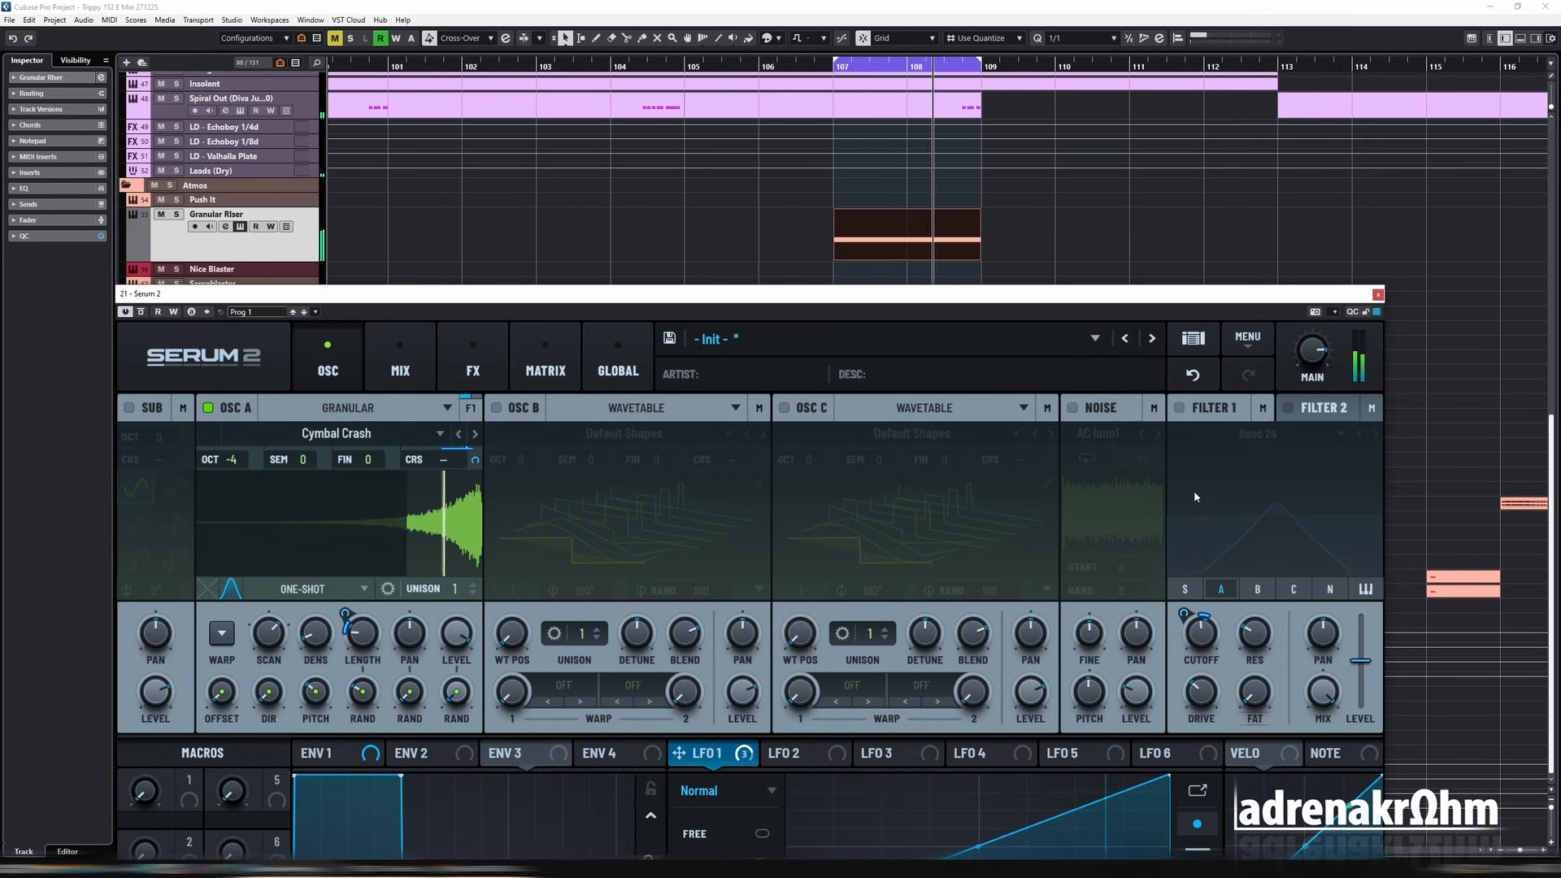
# Step: Lower the Granular Riser channel's volume fader while the riser loops in the mix
pyautogui.press('e')
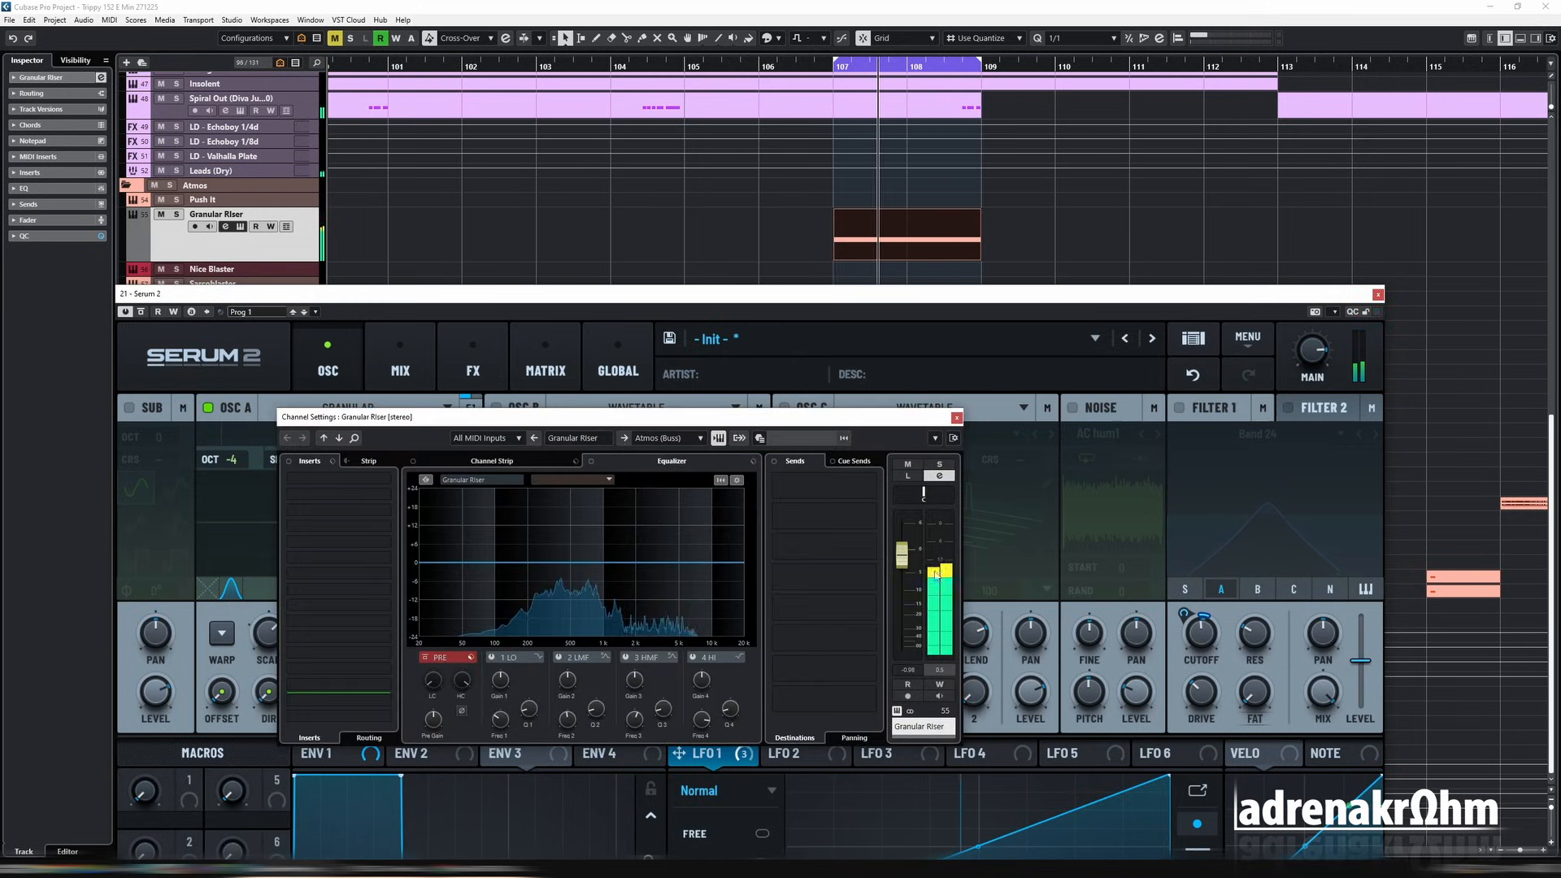
pyautogui.press('e')
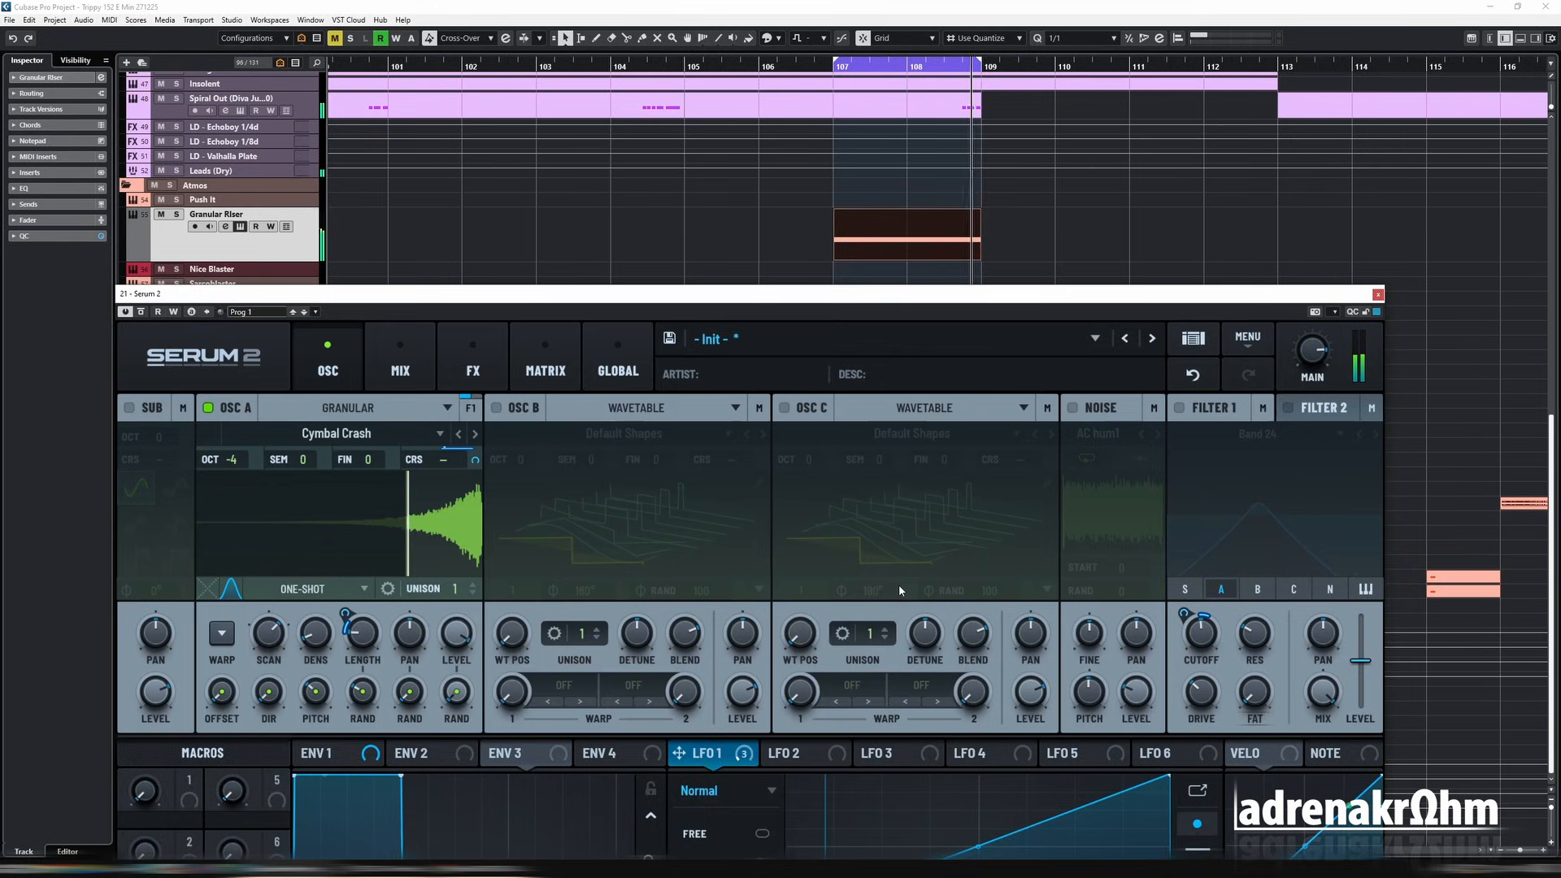
pyautogui.press('e')
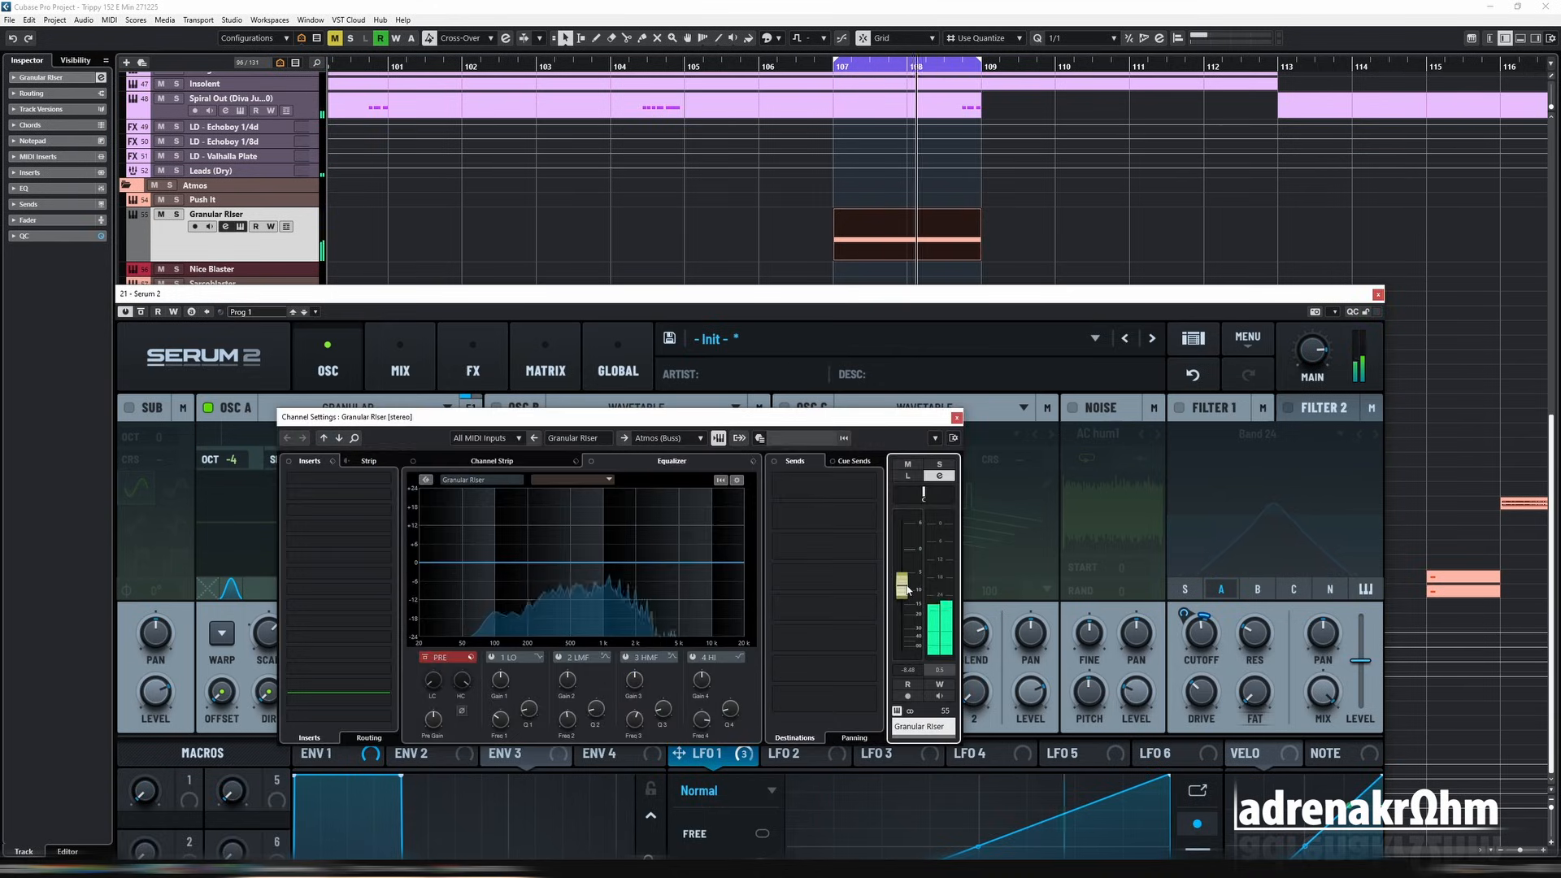
pyautogui.press('e')
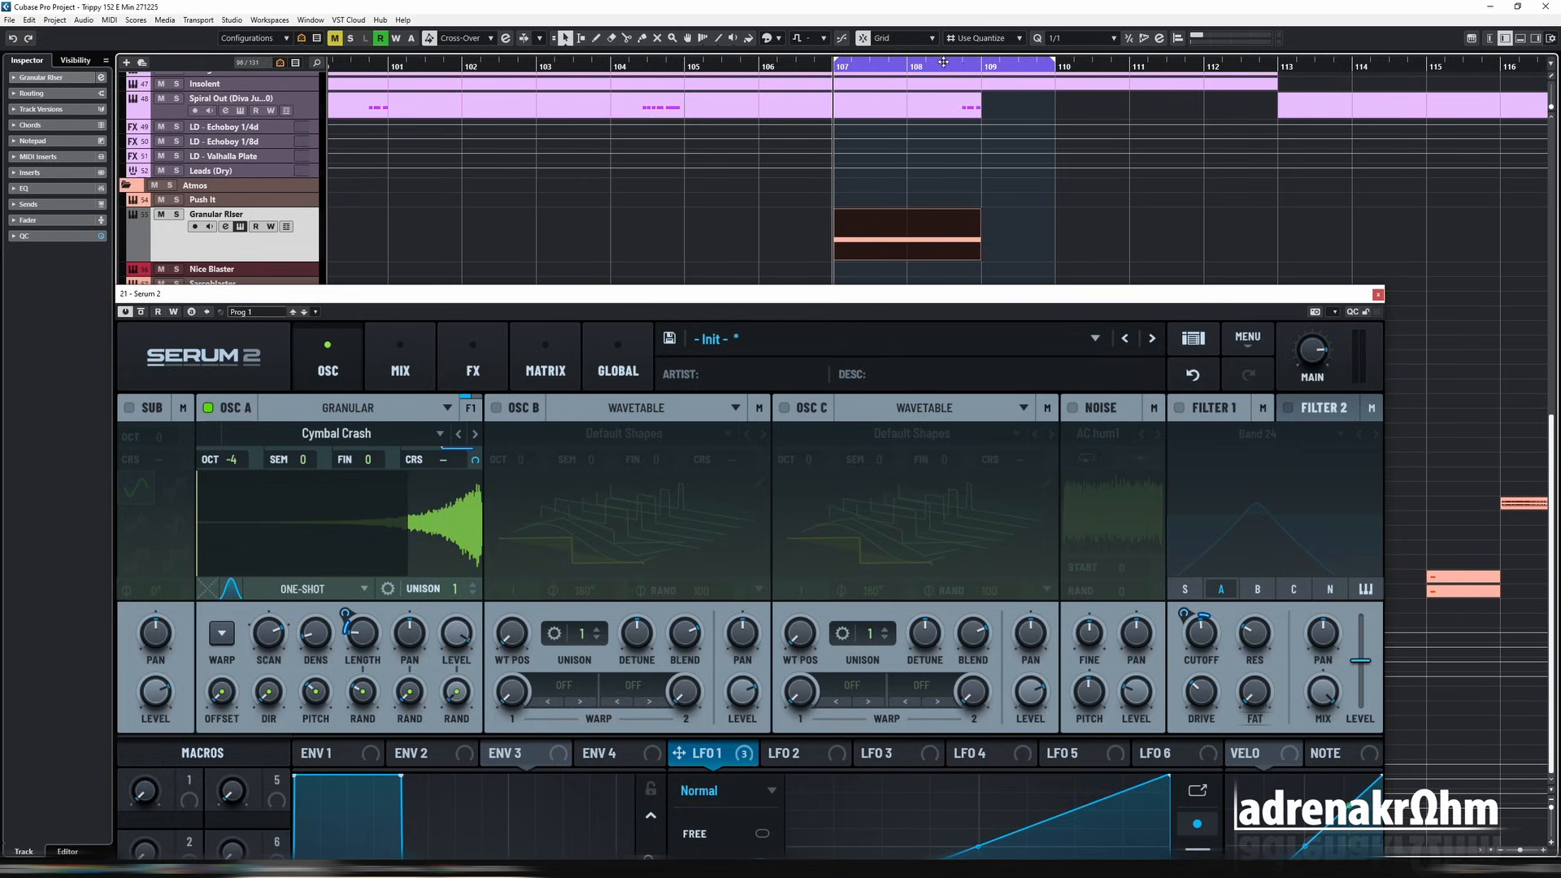
# Step: Play the riser with the loop ending at bar 110, and review its effects chain down to the Reverb
pyautogui.press('space')
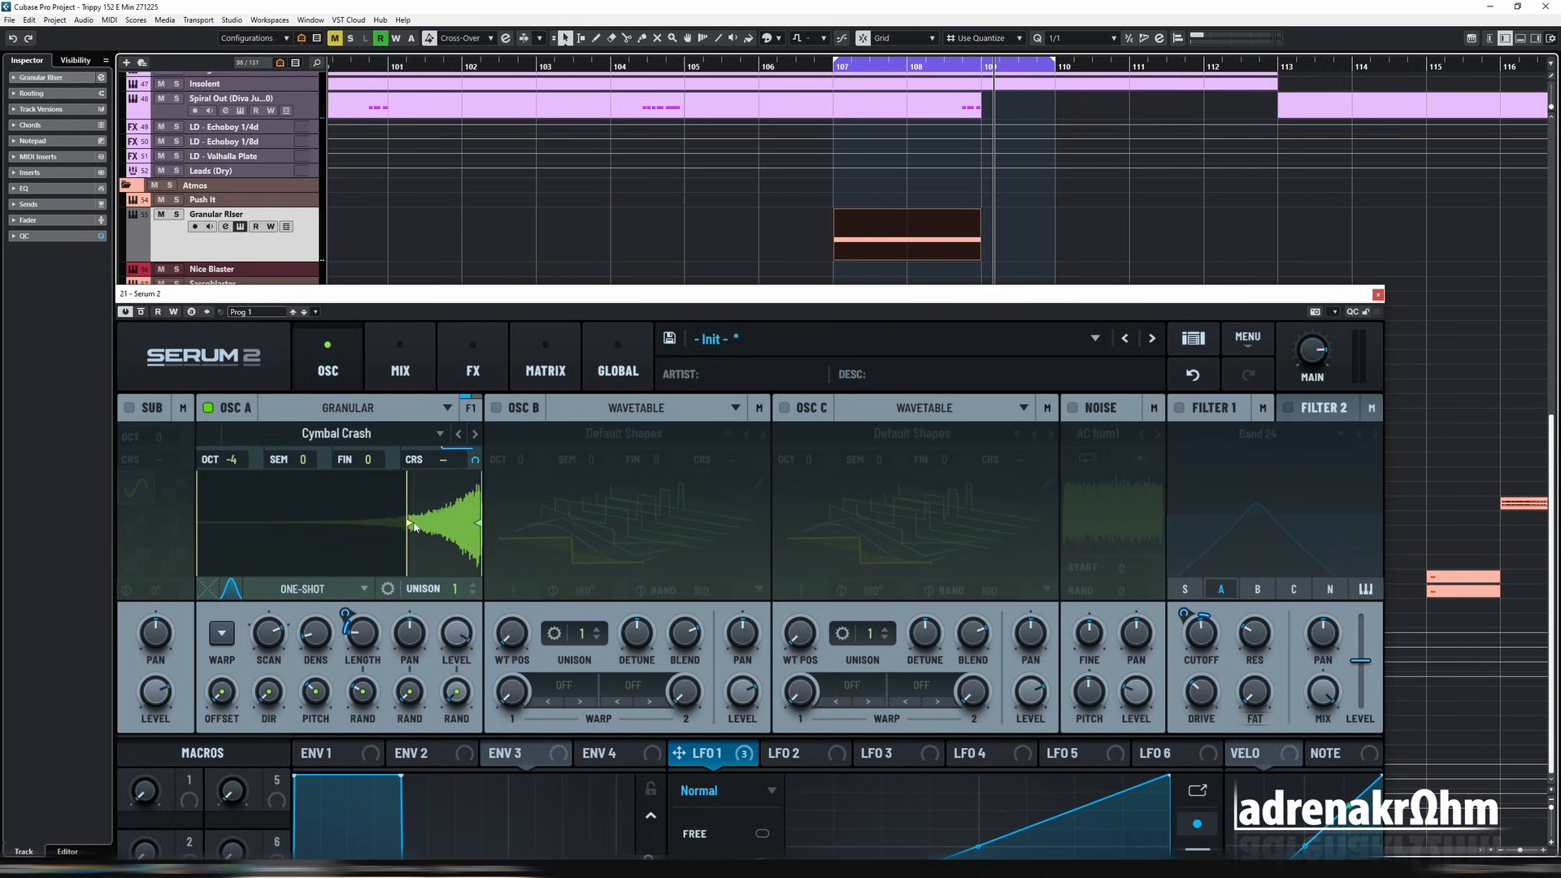
pyautogui.click(498, 332)
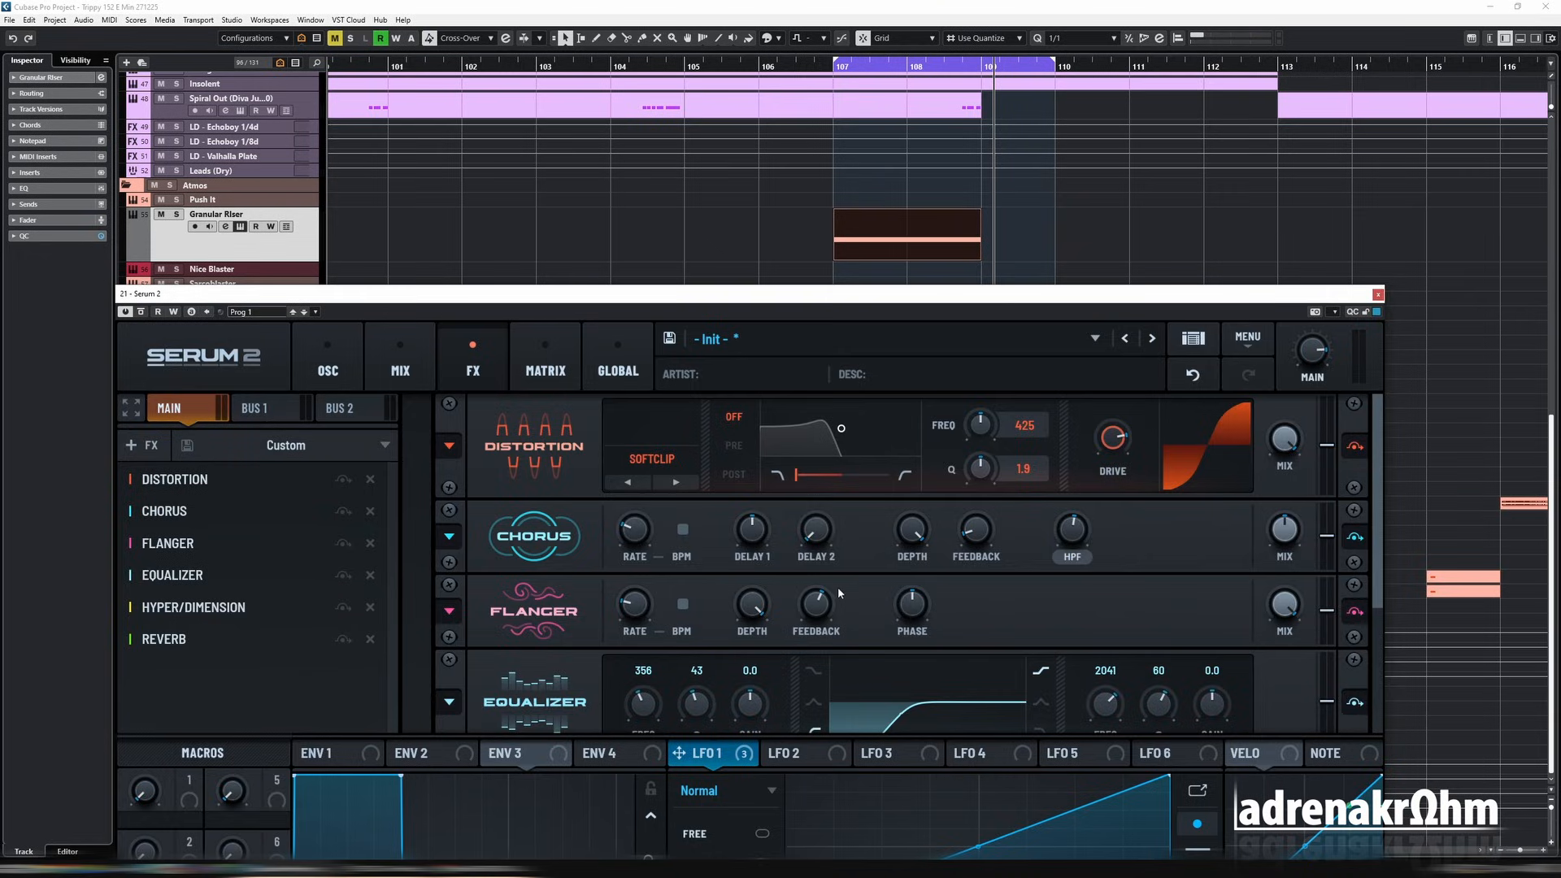
pyautogui.moveTo(1380, 579); pyautogui.dragTo(1378, 734)
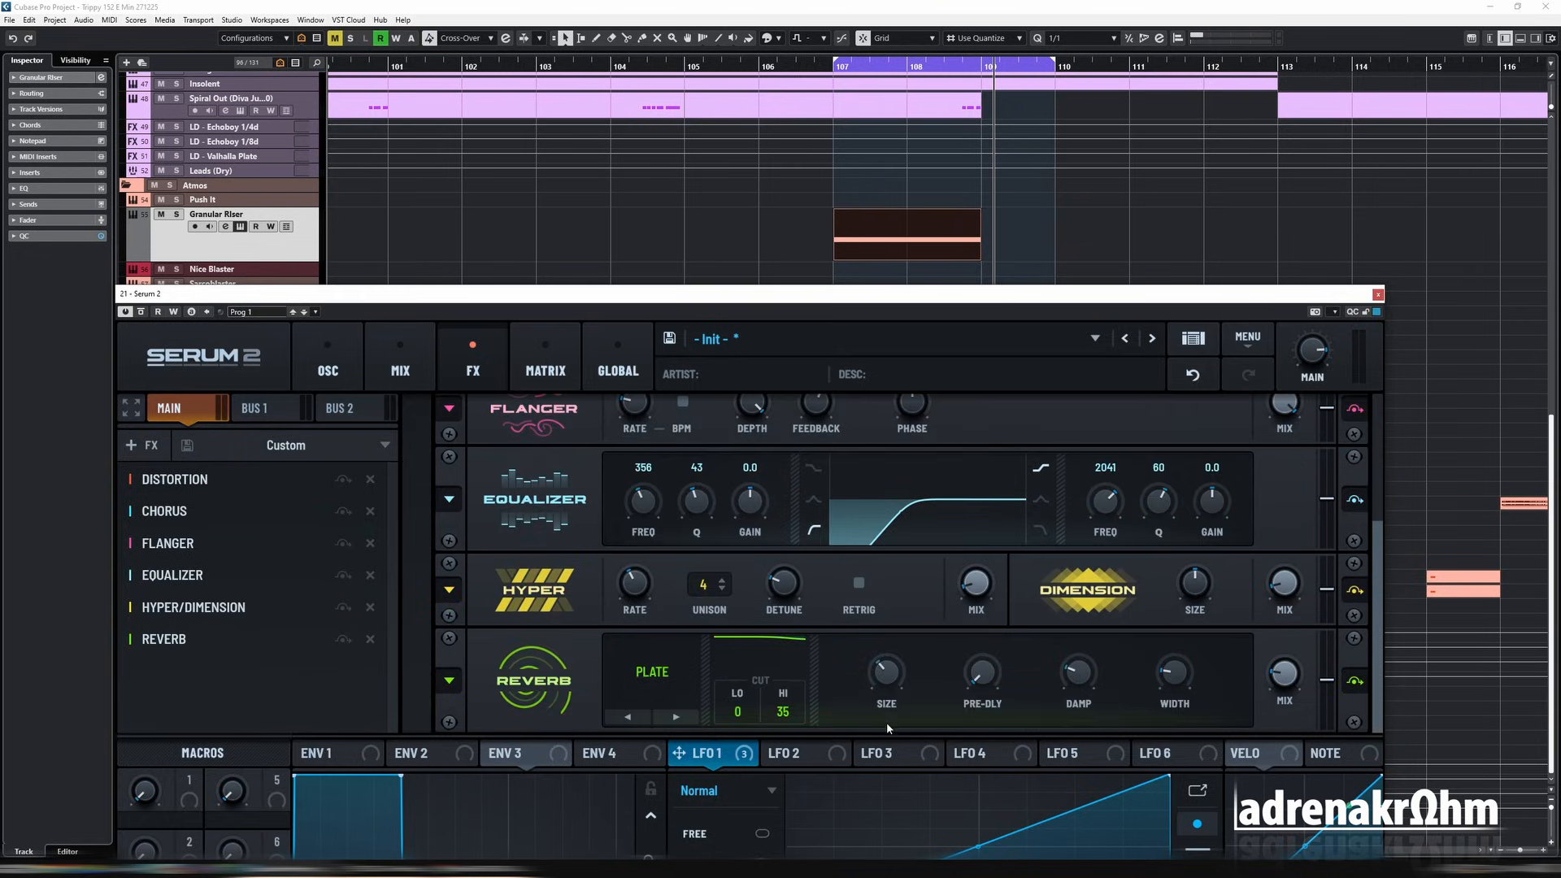
# Step: Close the synth and render the selected Granular Riser part in place to a new audio track
pyautogui.hotkey('ctrl', 'w')
pyautogui.hotkey('alt', 'r')
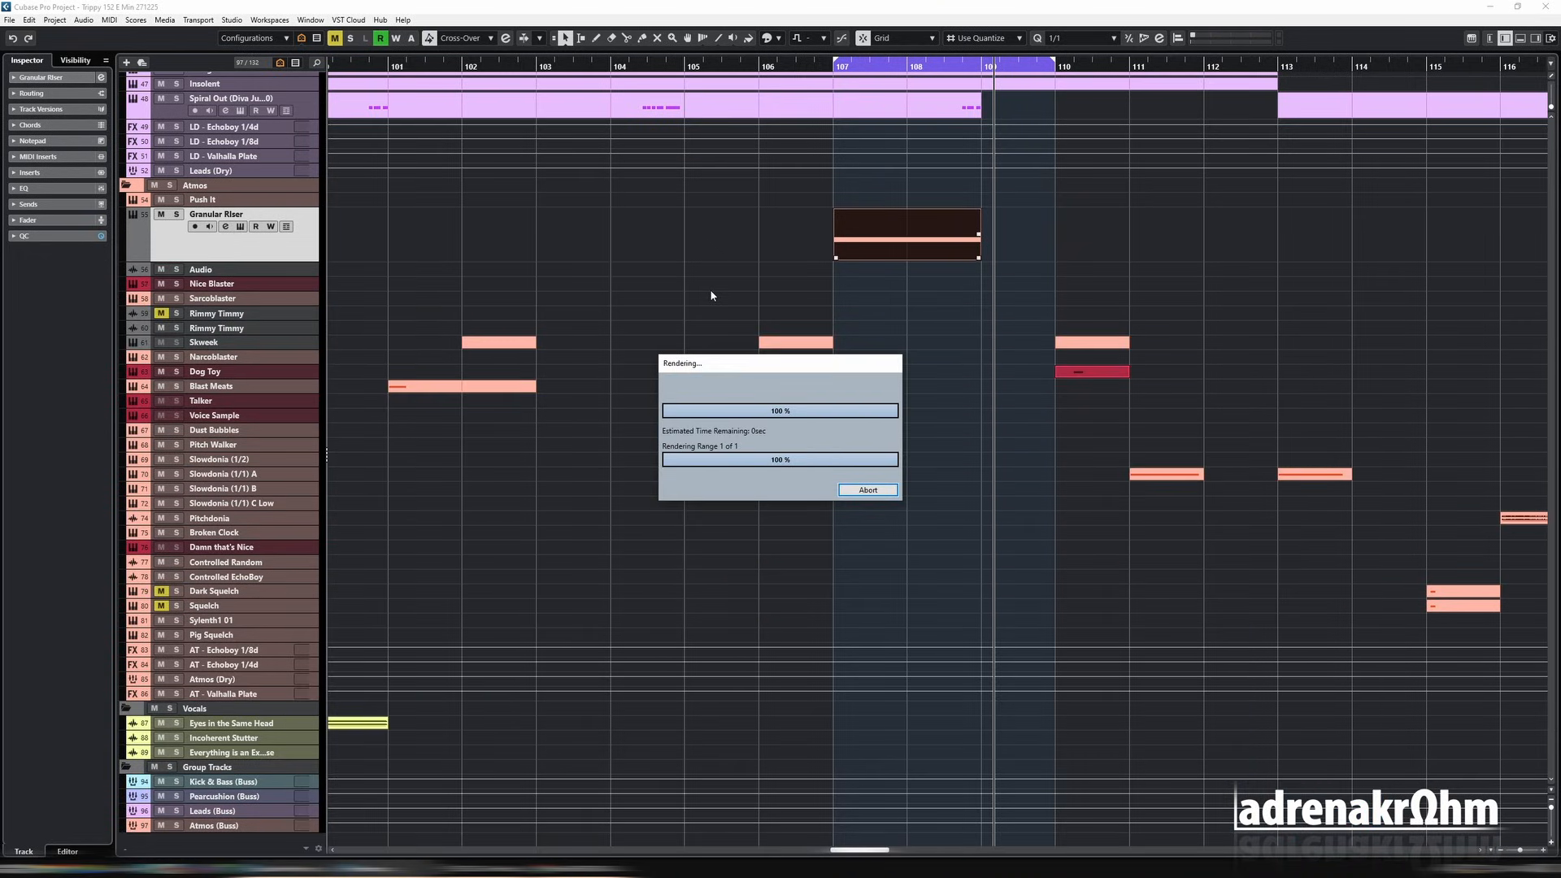
pyautogui.click(284, 273)
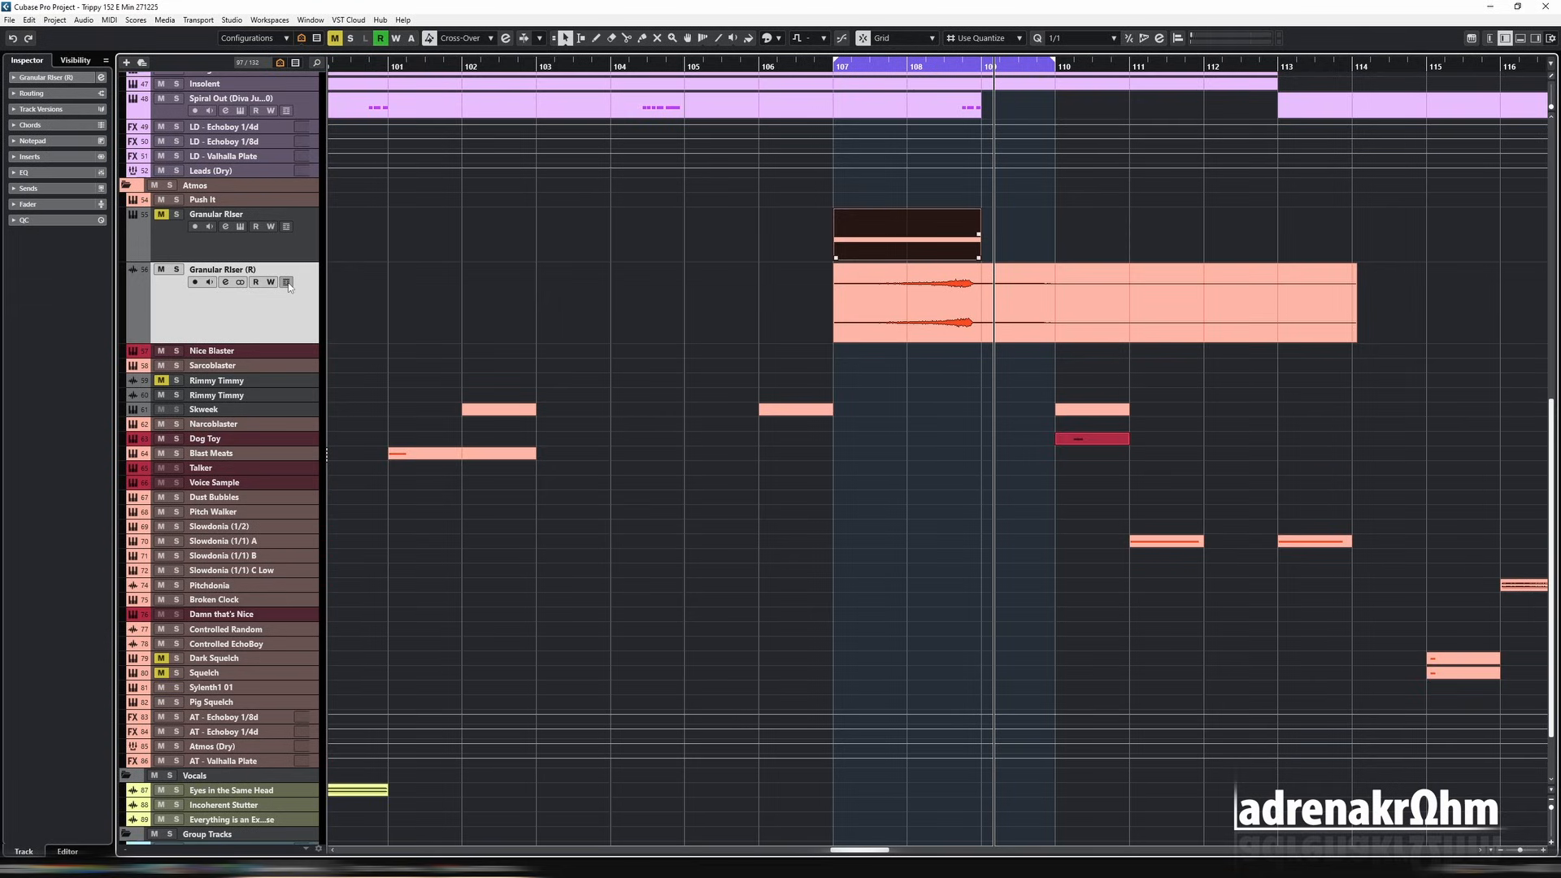
pyautogui.click(305, 247)
# Step: Shift the rendered riser audio slightly later so its swell peaks around bar 109, and trim the event to end at bar 110
pyautogui.click(1051, 329)
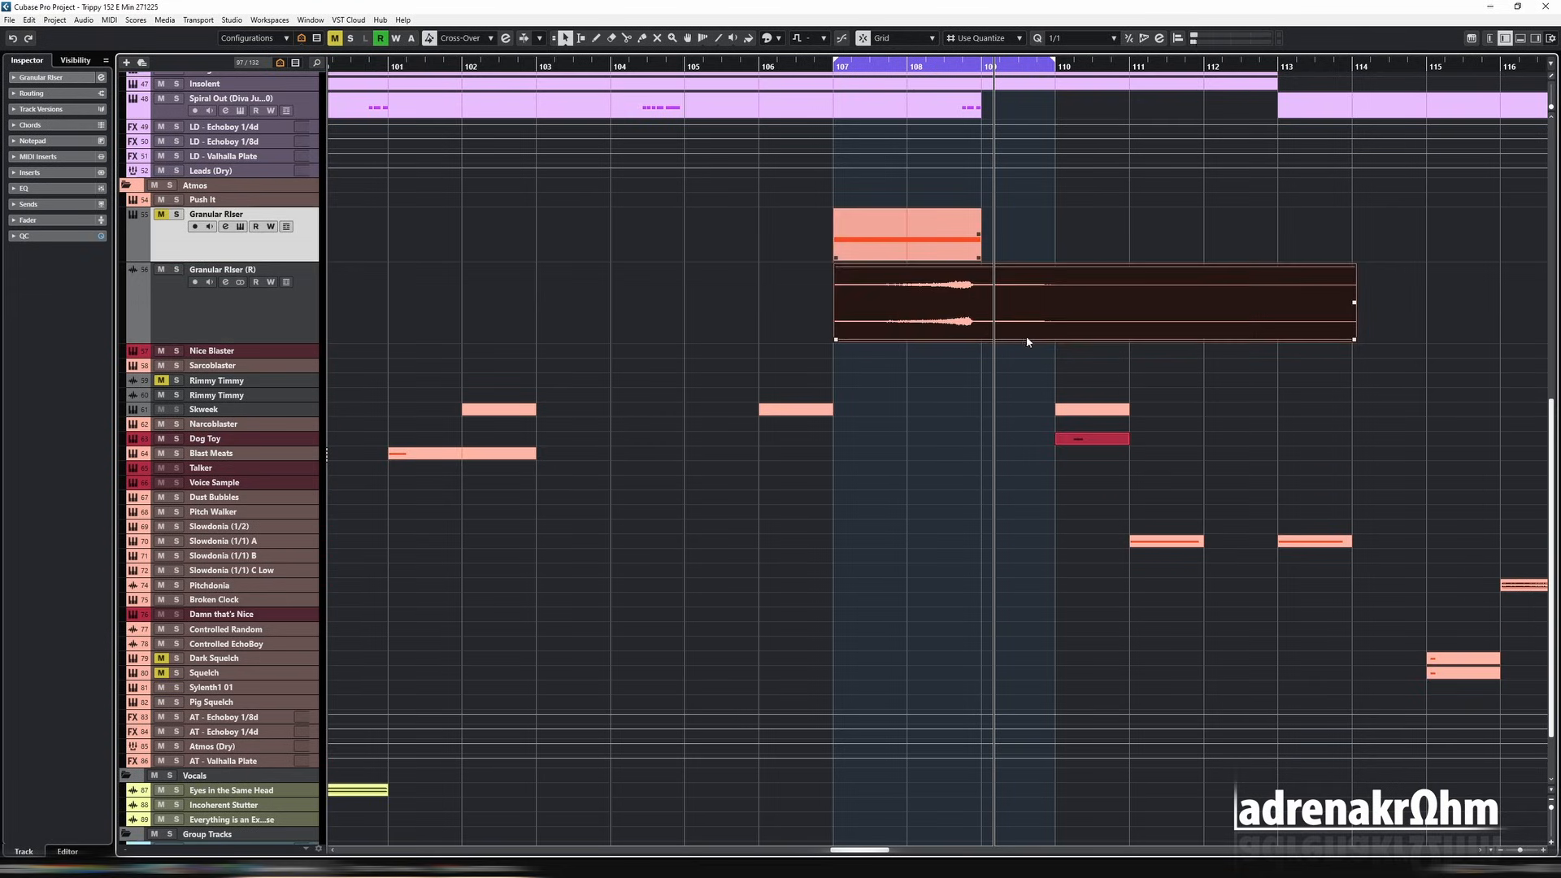
pyautogui.doubleClick(1027, 339)
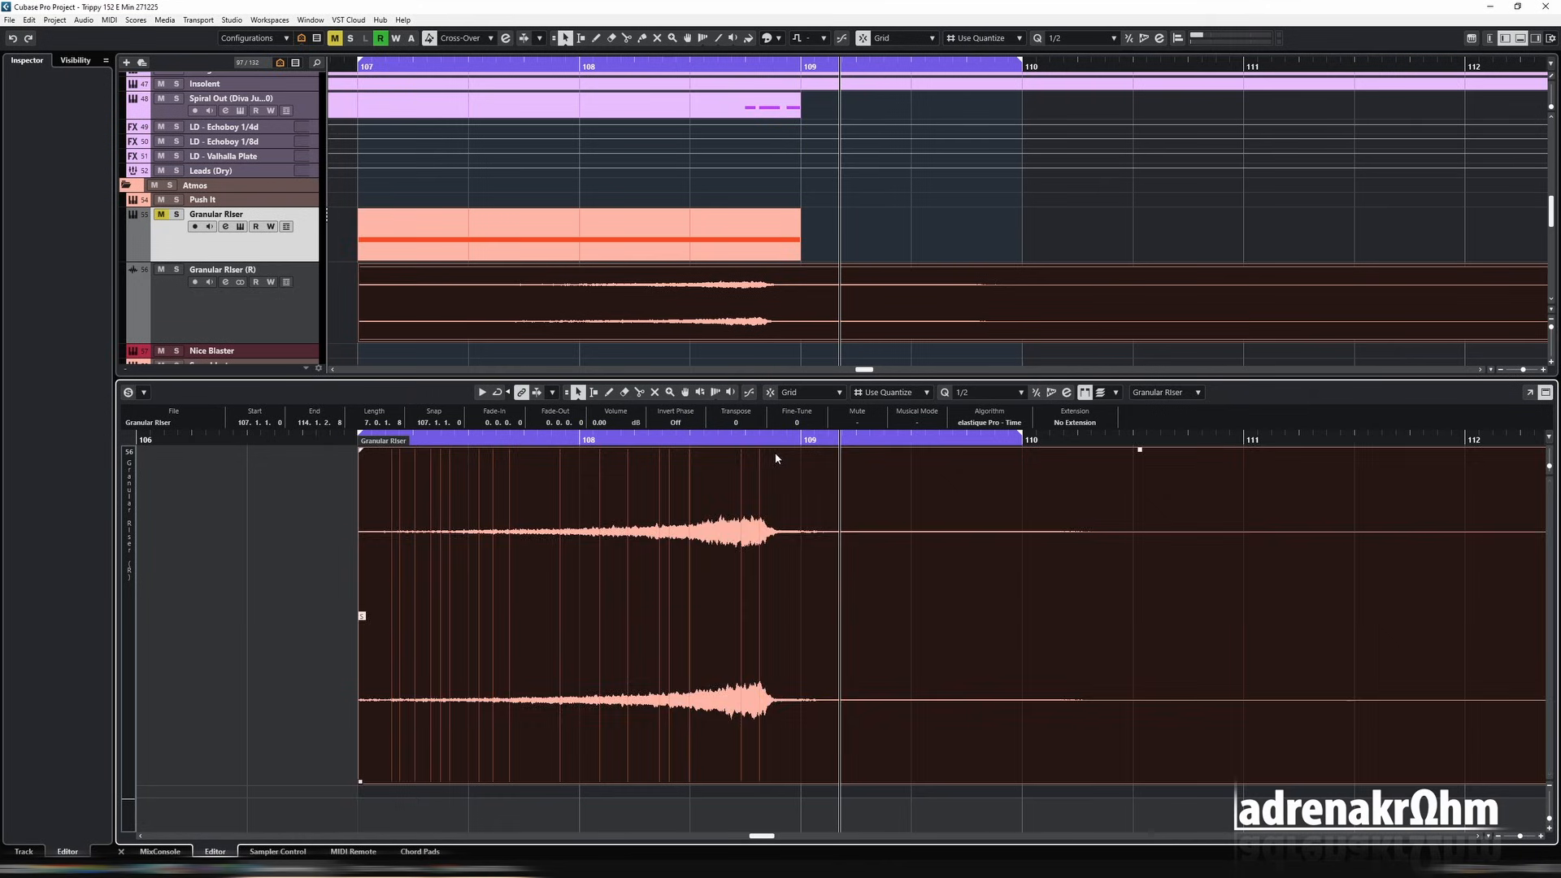
pyautogui.moveTo(769, 453); pyautogui.dragTo(807, 452)
pyautogui.click(734, 463)
pyautogui.moveTo(399, 450); pyautogui.dragTo(453, 449)
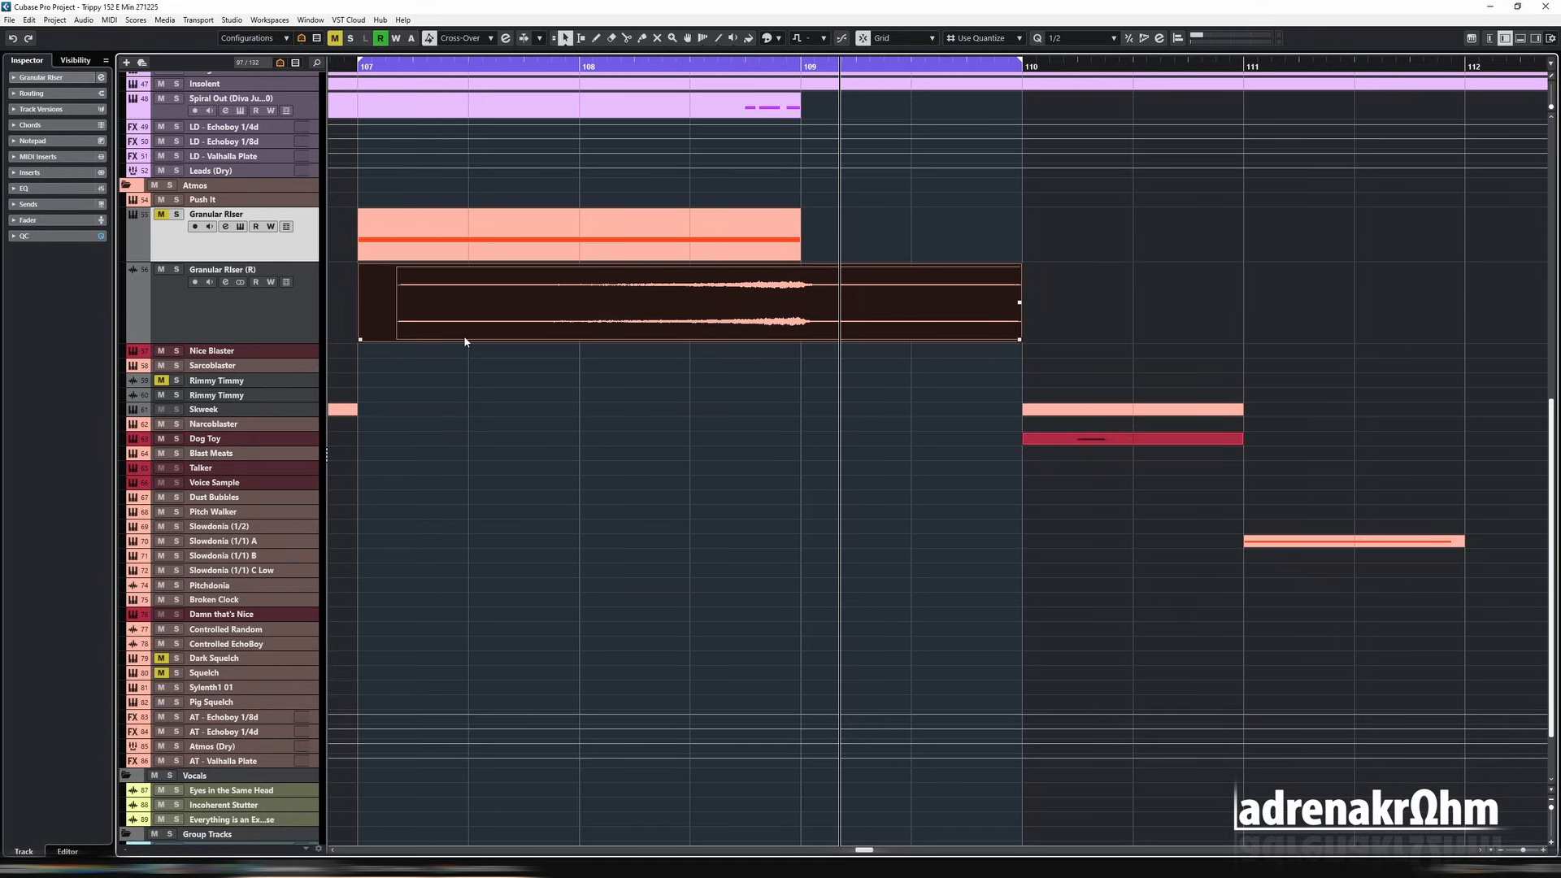
# Step: Play the rendered riser in the mix and lower the Granular Riser (R) channel's volume fader
pyautogui.press('space')
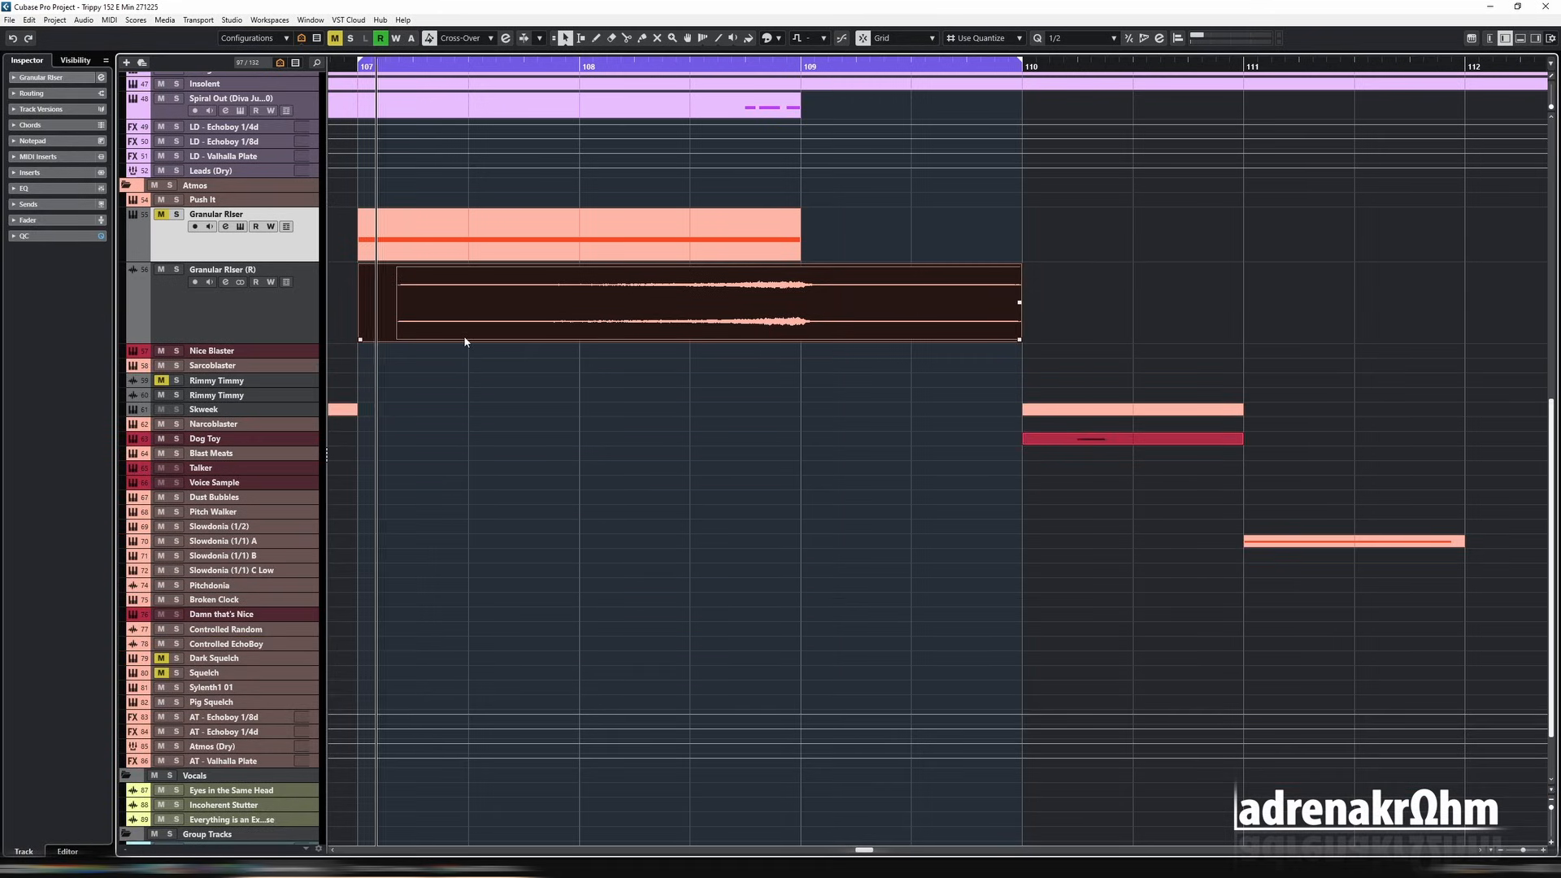
pyautogui.click(457, 340)
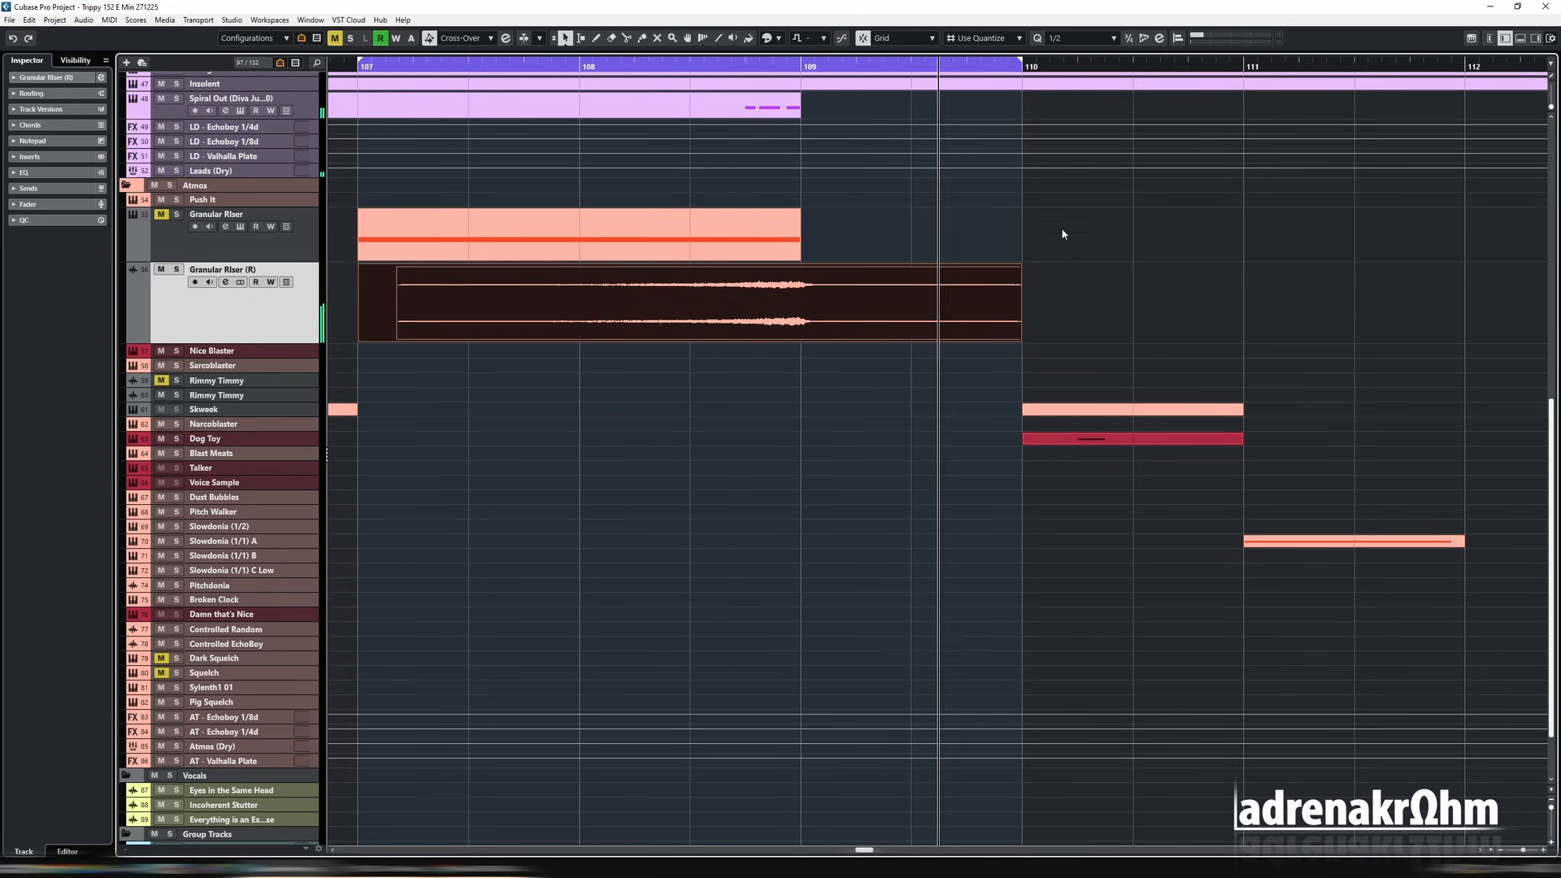
pyautogui.press('g')
pyautogui.press('g')
pyautogui.press('g')
pyautogui.press('g')
pyautogui.press('g')
pyautogui.press('g')
pyautogui.press('g')
pyautogui.press('e')
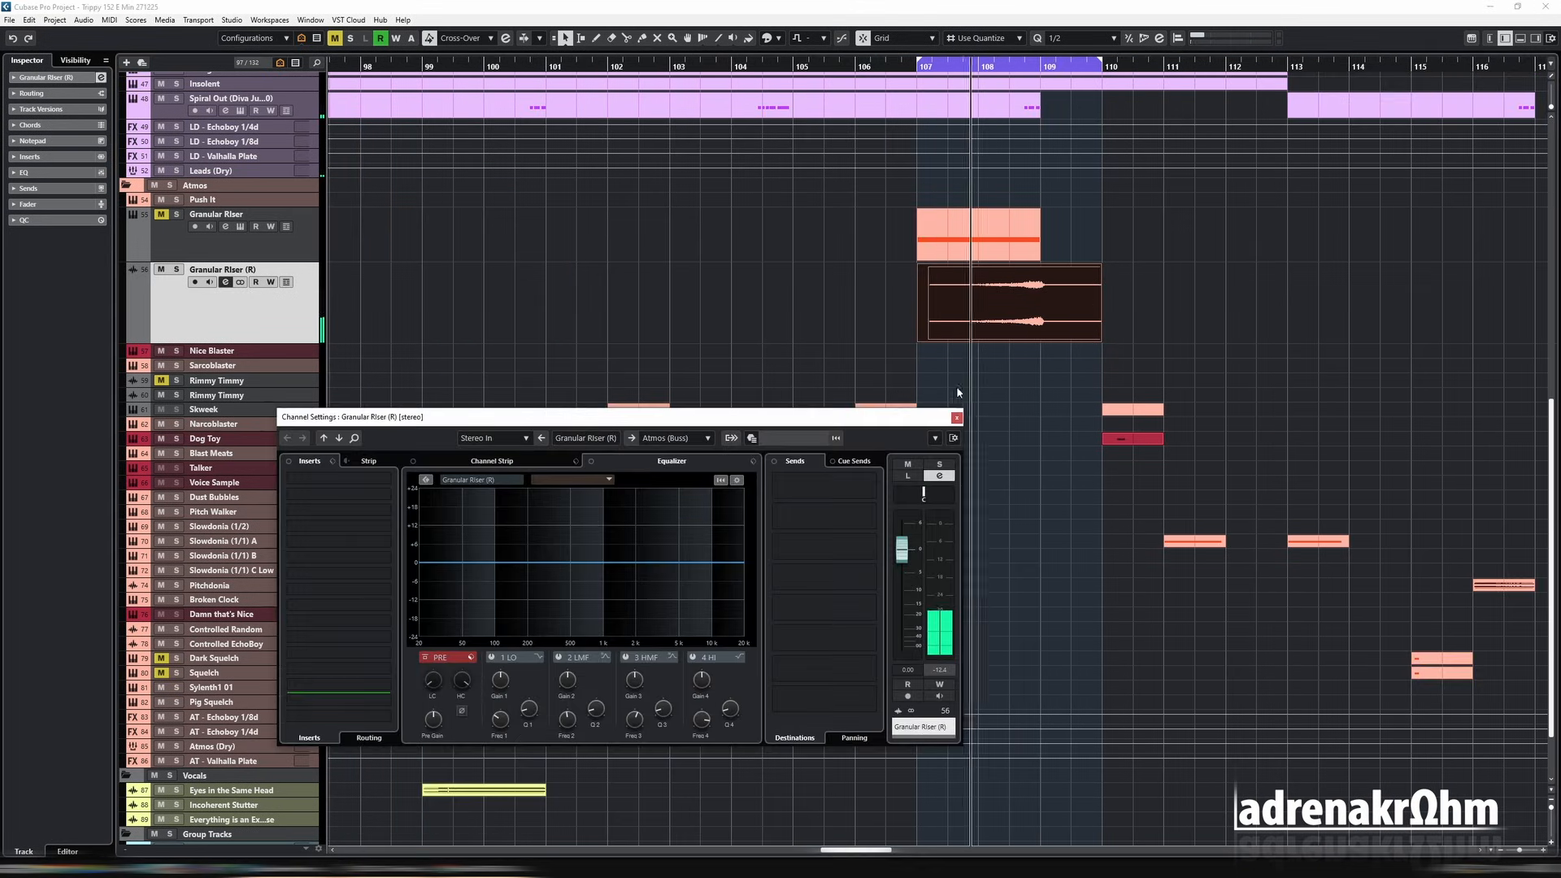
pyautogui.moveTo(902, 550); pyautogui.dragTo(904, 573)
pyautogui.press('e')
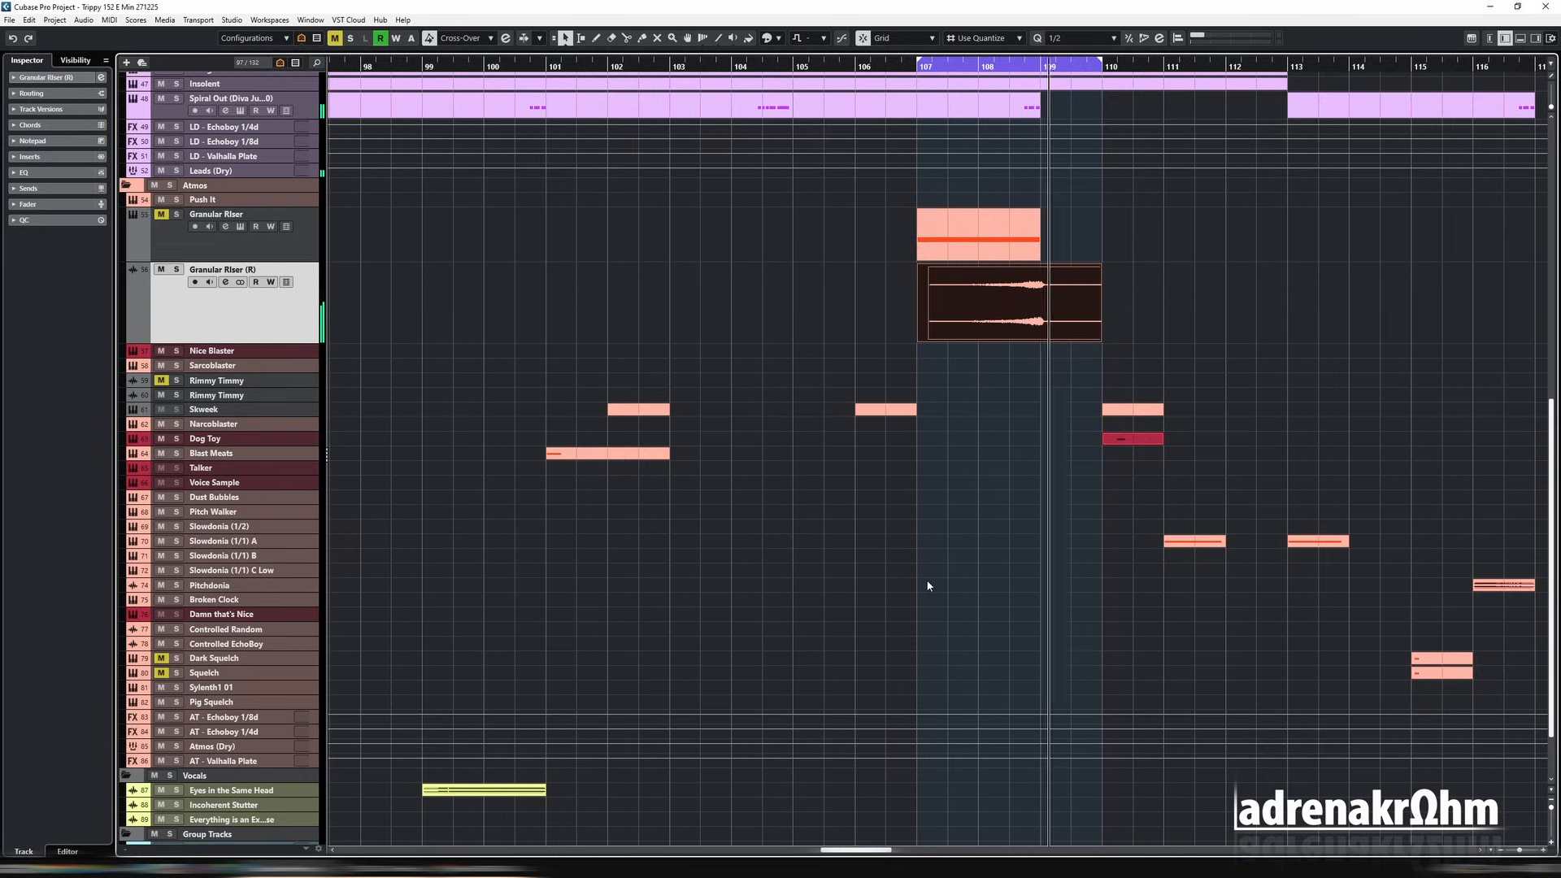
# Step: Reopen the original Granular Riser track's Serum 2 instrument and reposition its window so the whole interface is in view
pyautogui.press('h')
pyautogui.press('h')
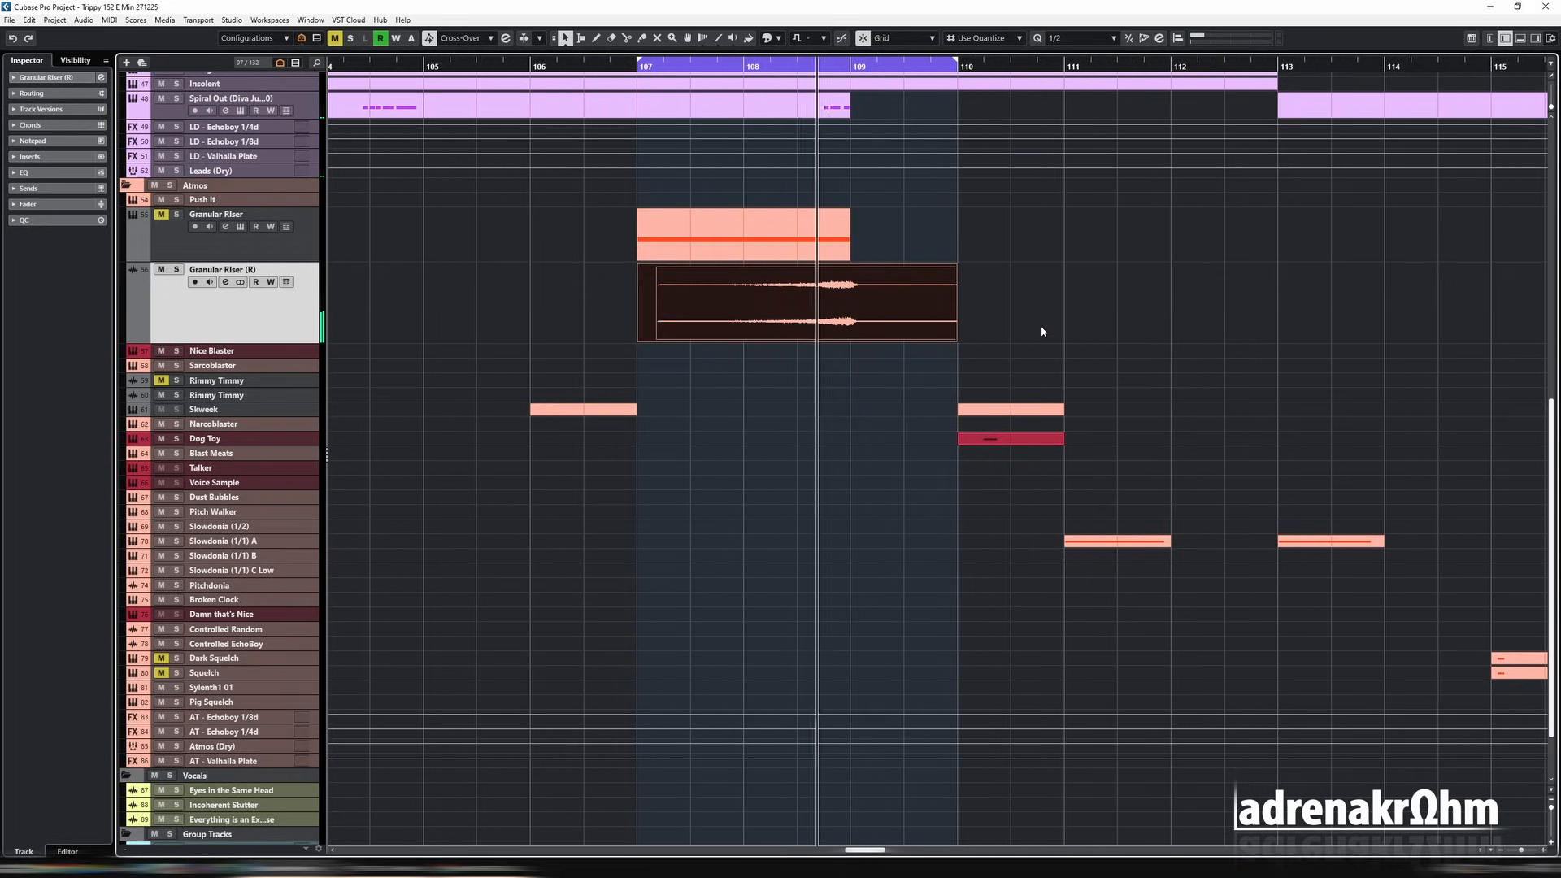
pyautogui.click(240, 227)
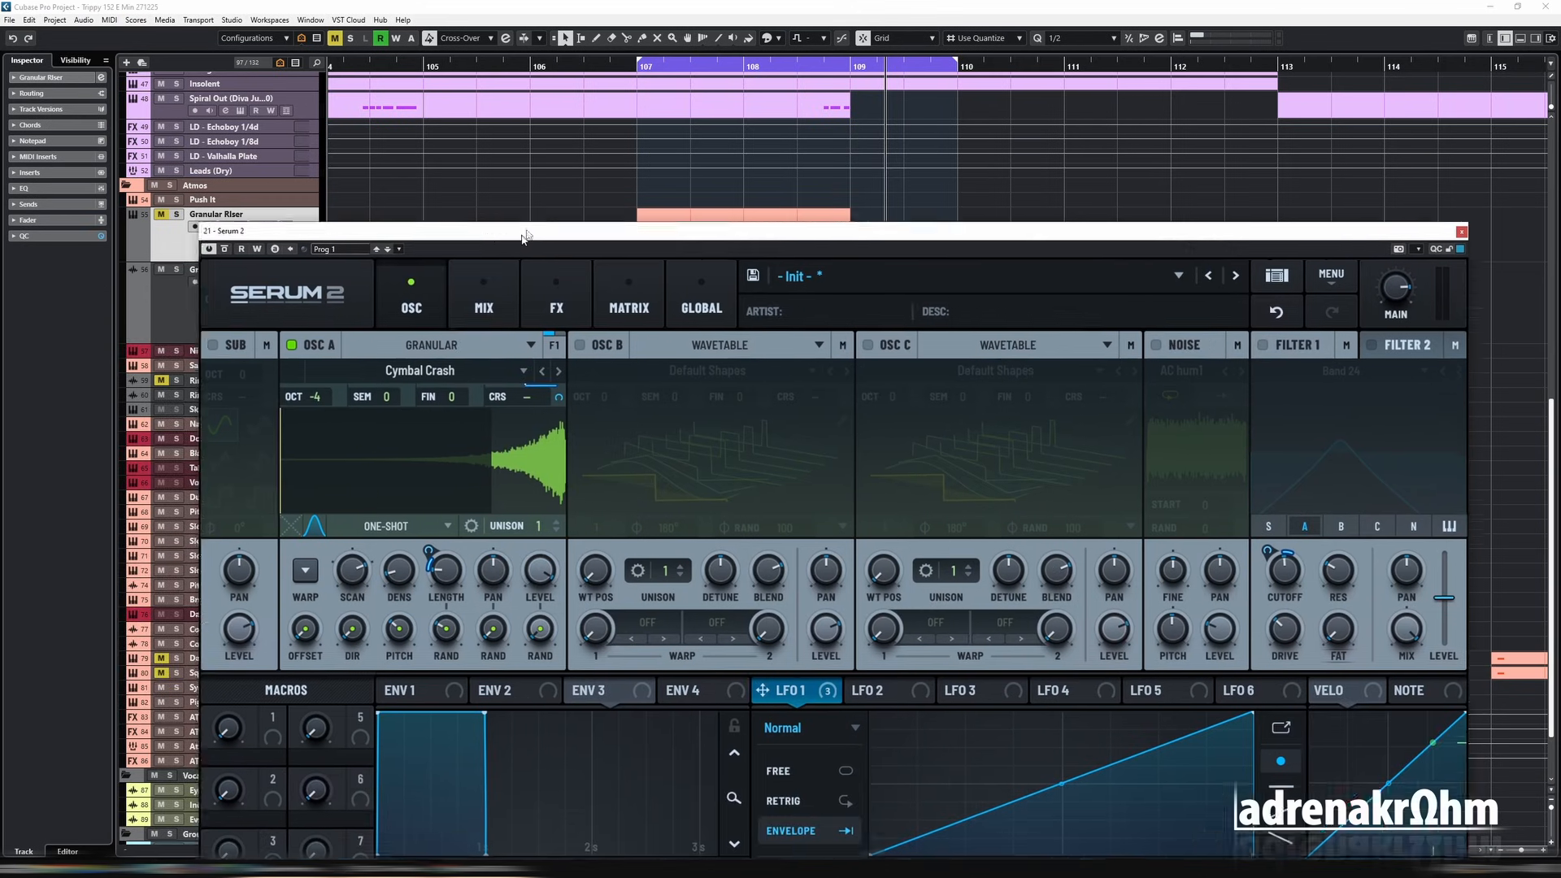
pyautogui.moveTo(523, 239); pyautogui.dragTo(526, 39)
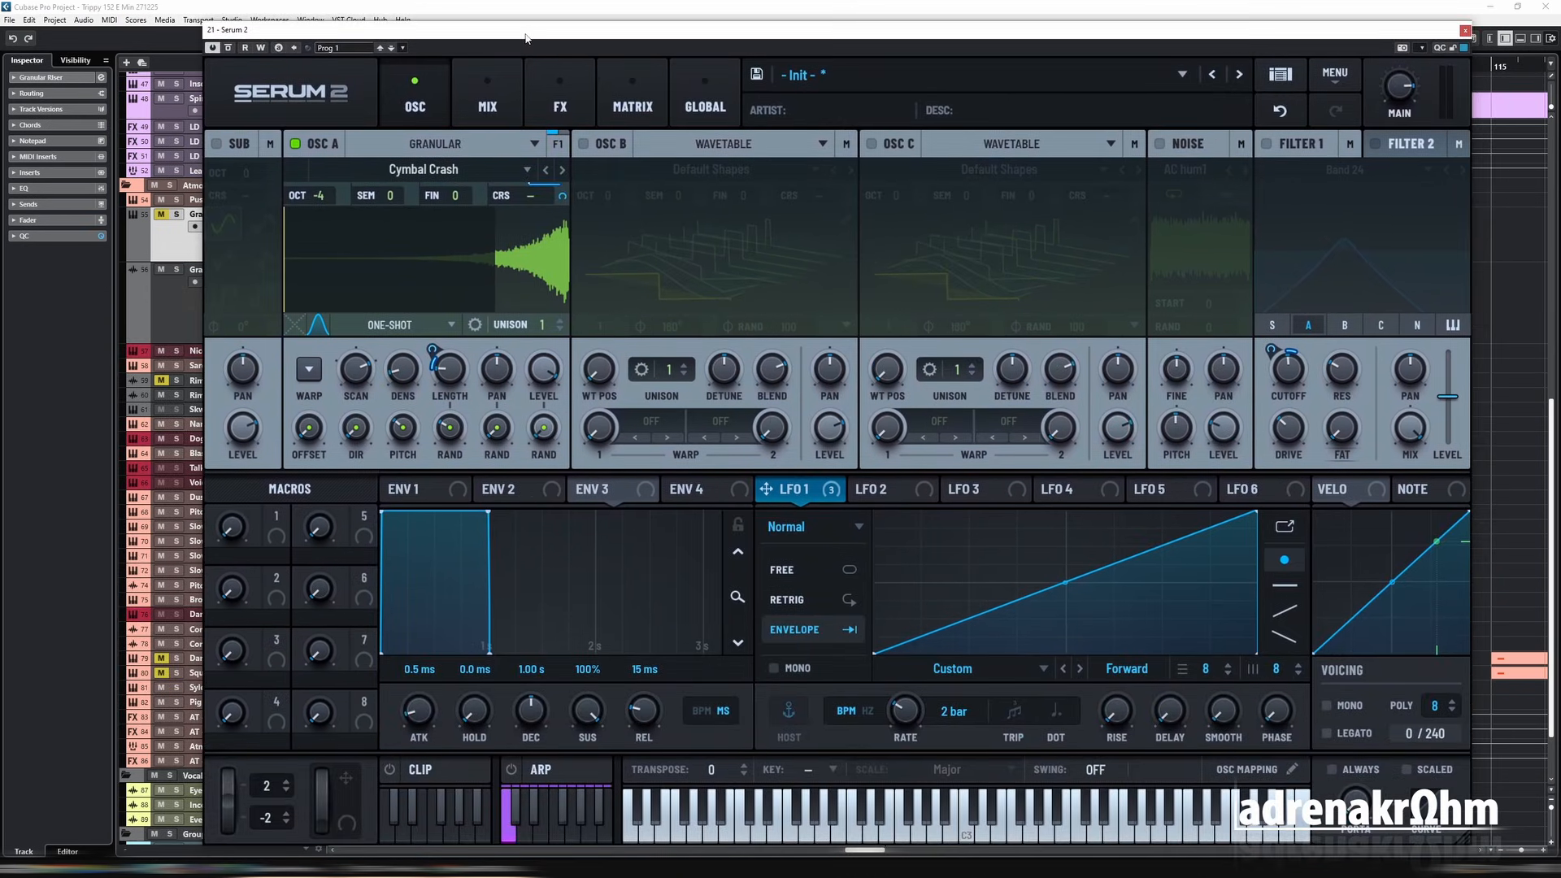